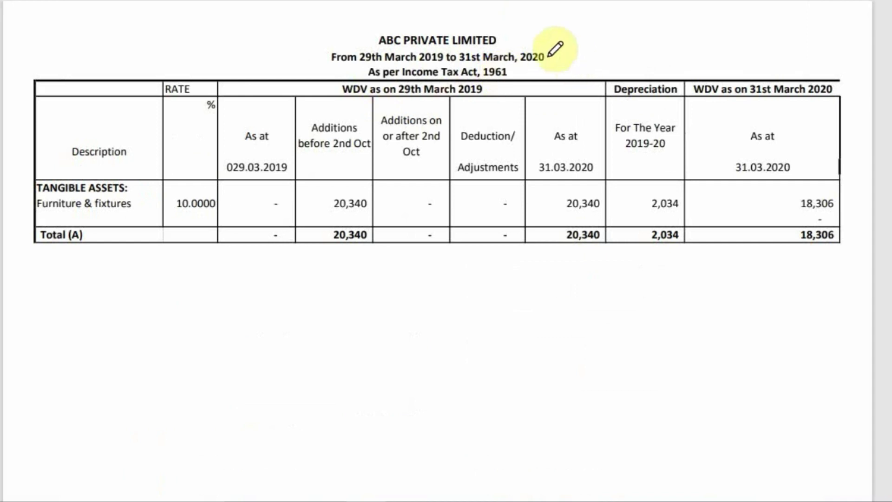
Examine the depreciation schedules, normal tax working, deferred tax calculation and balance sheet in the financial statements document
mouse_move(542, 47)
mouse_down()
mouse_move(623, 55)
mouse_move(646, 43)
mouse_up()
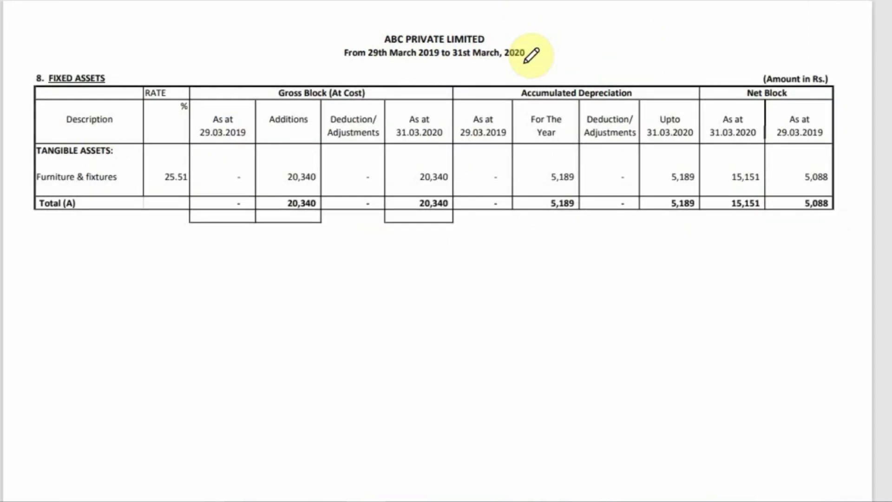
mouse_move(523, 63)
mouse_down()
mouse_move(530, 83)
mouse_move(606, 57)
mouse_up()
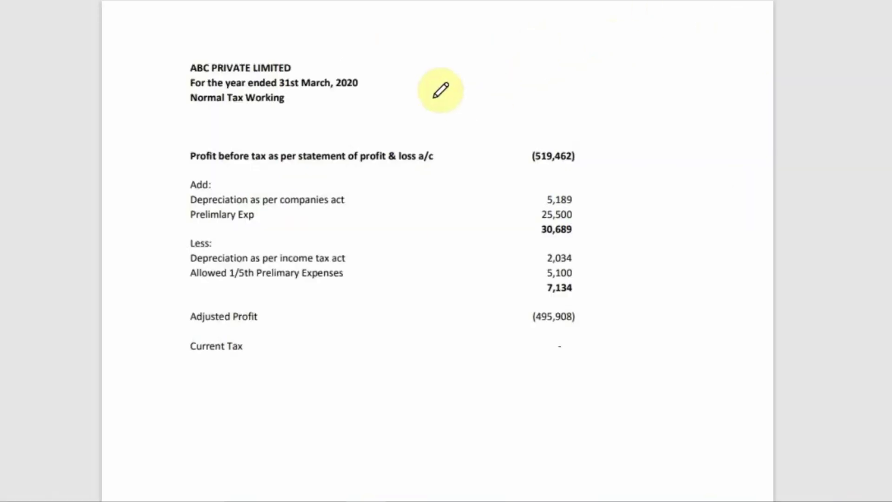
drag(354, 96, 464, 112)
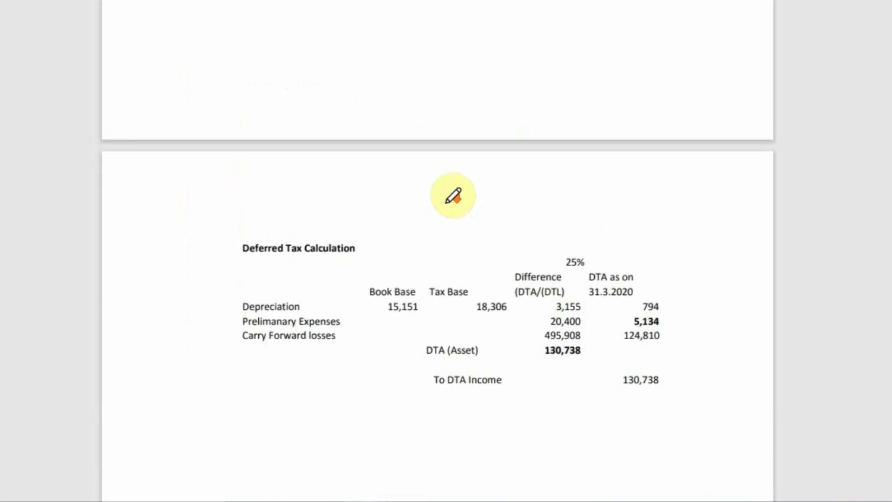
drag(378, 196, 447, 166)
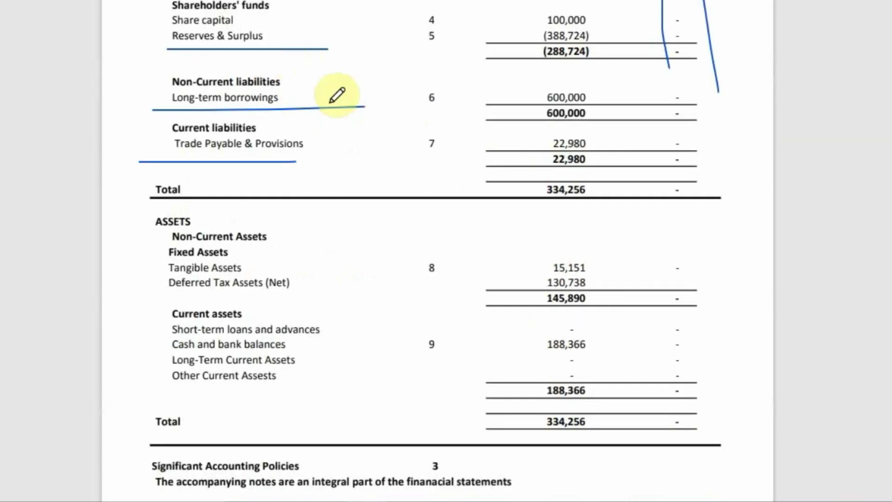
scroll(385, 236, up, 3)
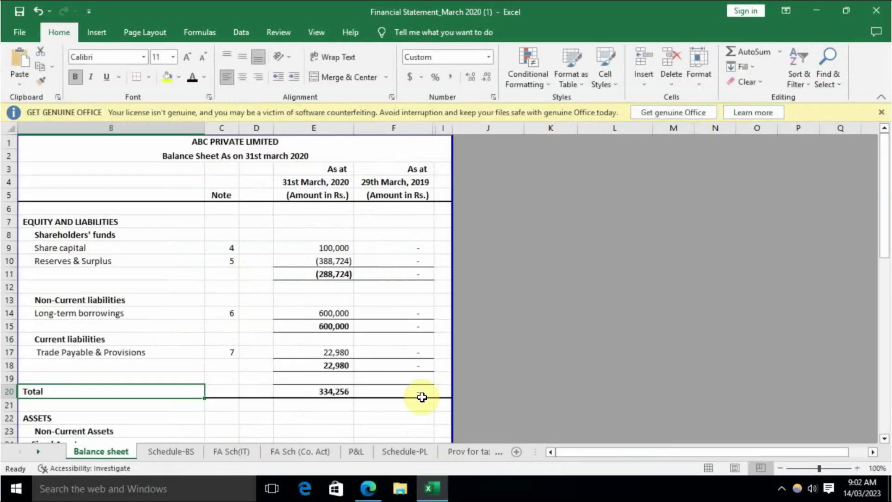
Switch to the Excel workbook and look over the equity, liabilities and assets sections of the Balance sheet
scroll(215, 330, down, 5)
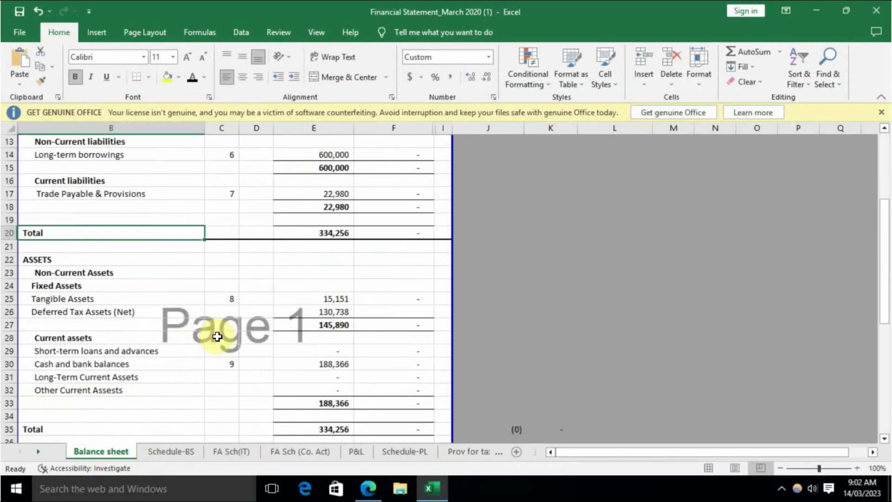
scroll(218, 337, up, 5)
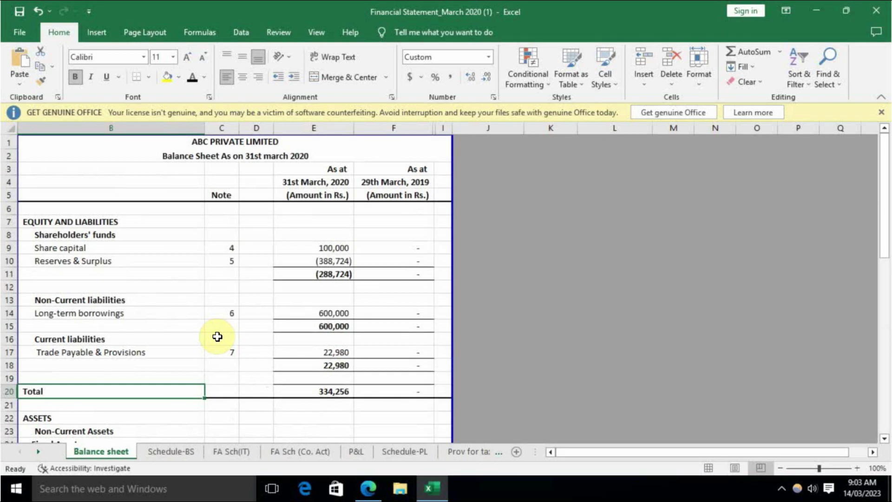
scroll(267, 251, down, 2)
scroll(283, 275, up, 2)
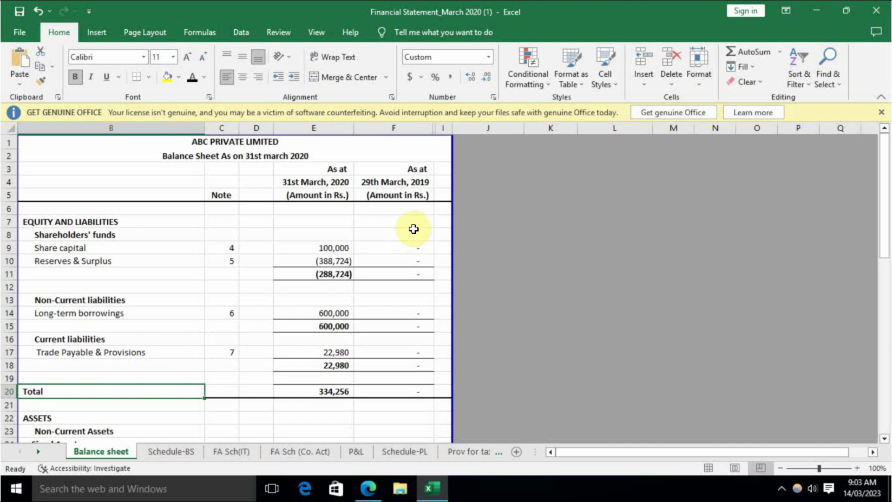
Highlight the 29th March 2019 and 31st March 2020 amount columns of the Balance sheet in turn to compare the two periods
drag(413, 169, 400, 367)
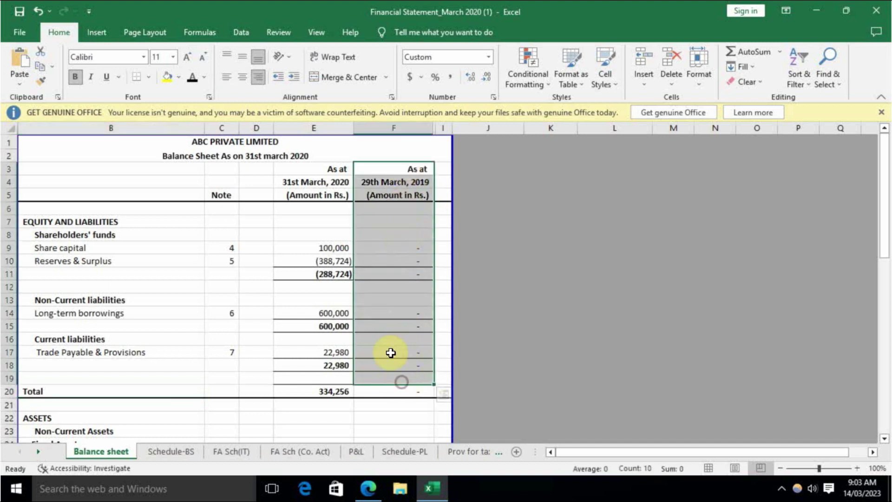
click(307, 158)
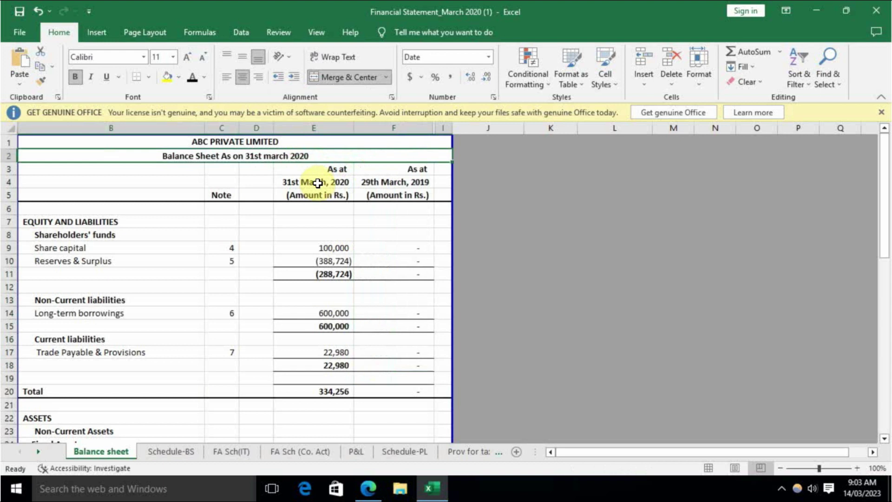
drag(404, 169, 399, 391)
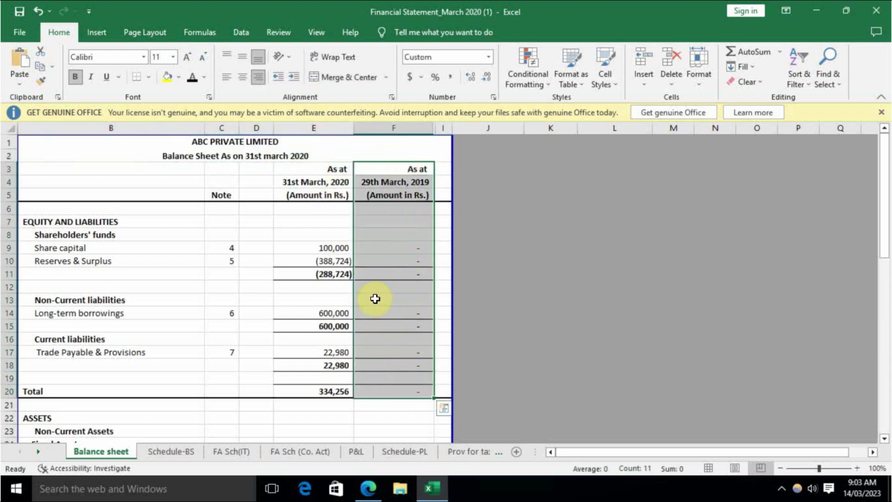
click(338, 185)
drag(341, 183, 320, 400)
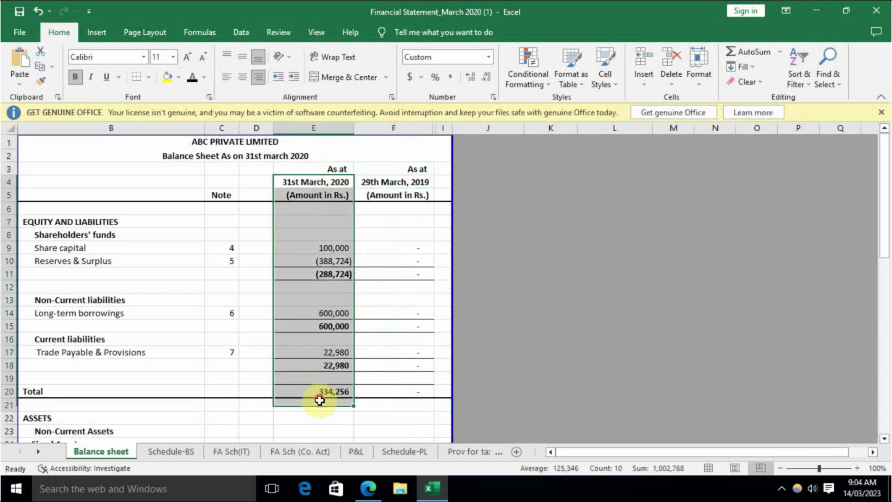
drag(398, 183, 390, 391)
click(181, 283)
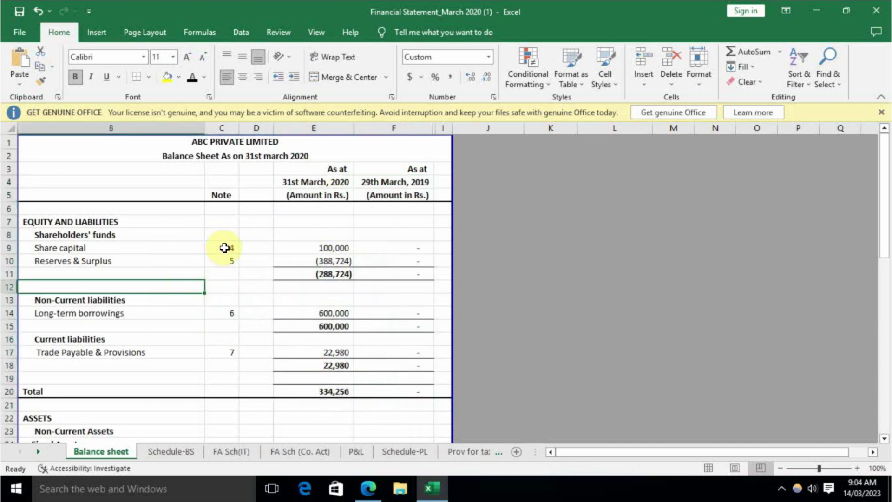
Go through the Equity and Liabilities headings from Shareholders' funds down to Share capital and Reserves & Surplus
click(173, 232)
click(107, 218)
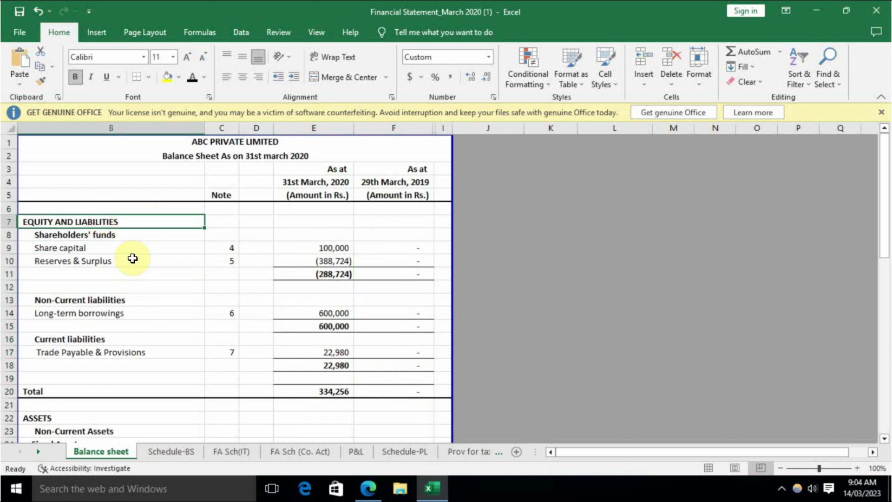
click(118, 234)
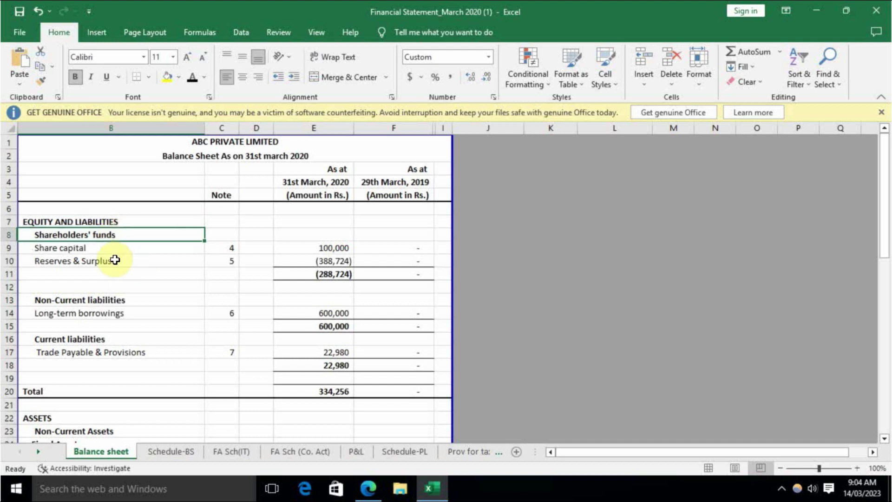
click(113, 249)
click(116, 261)
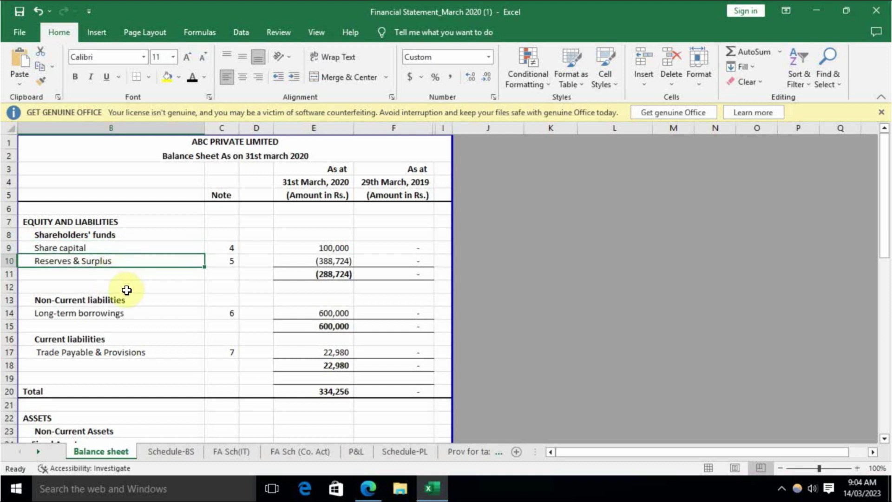
Check the 2020 amounts and the note references for Share capital and Reserves & Surplus on the Balance sheet
click(130, 247)
click(335, 249)
click(135, 258)
click(326, 260)
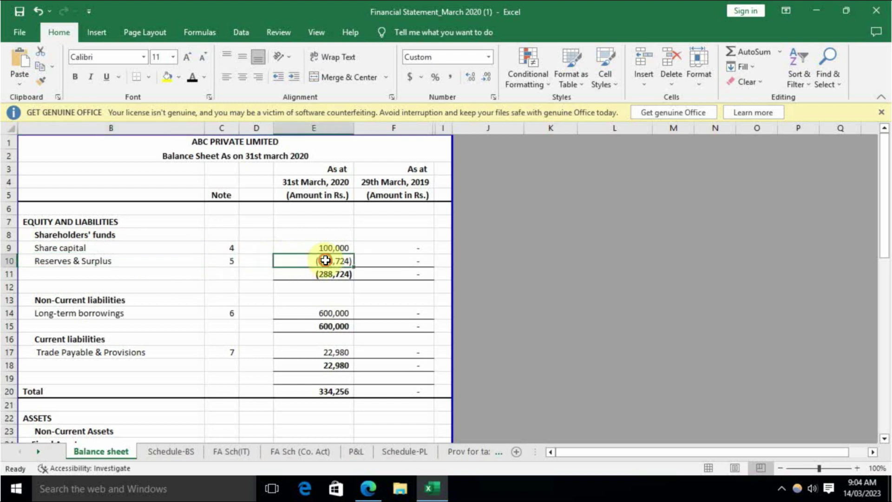
click(233, 249)
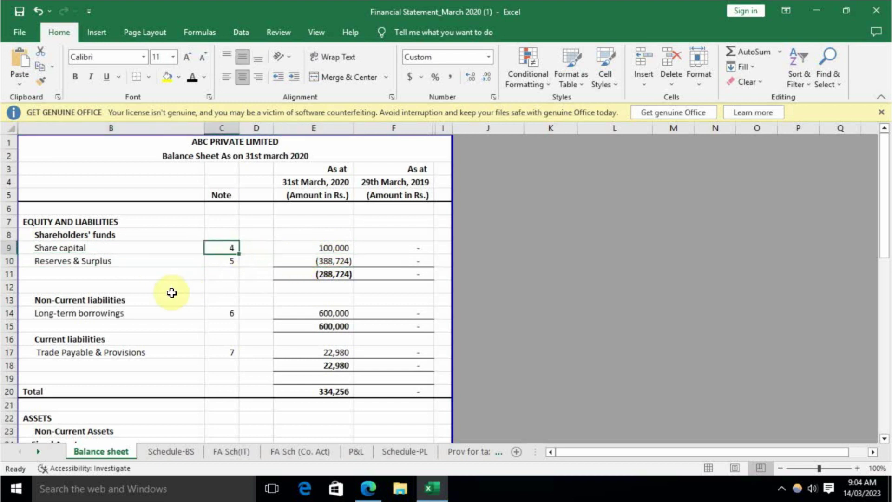
click(131, 261)
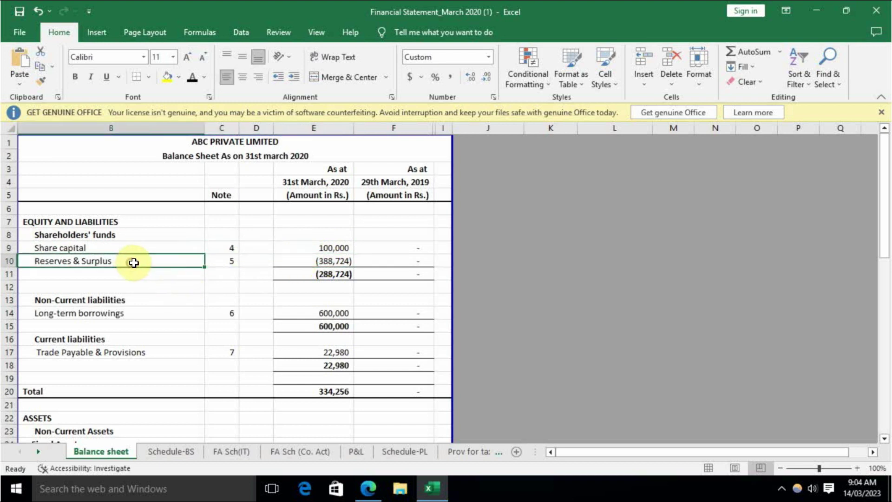
click(231, 262)
text(5)
key(ctrl+Return)
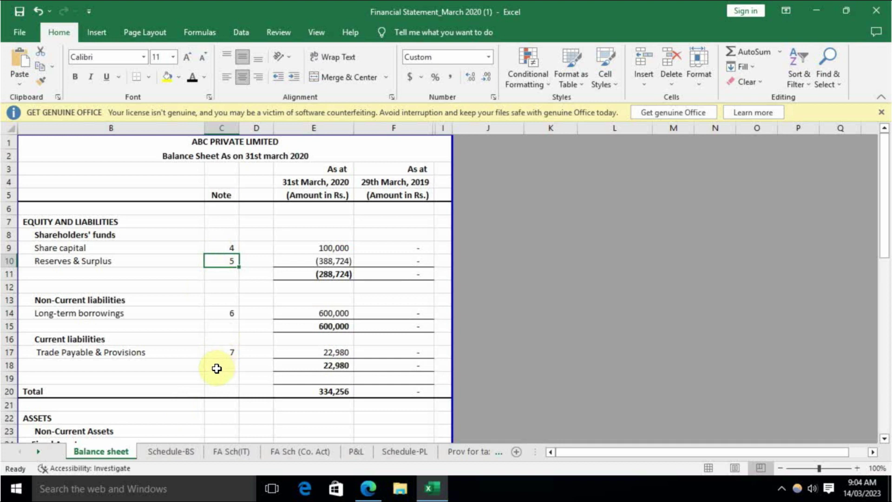
Show Note 4 on the Schedule-BS sheet and inspect the authorised share count and amount
click(172, 452)
click(227, 289)
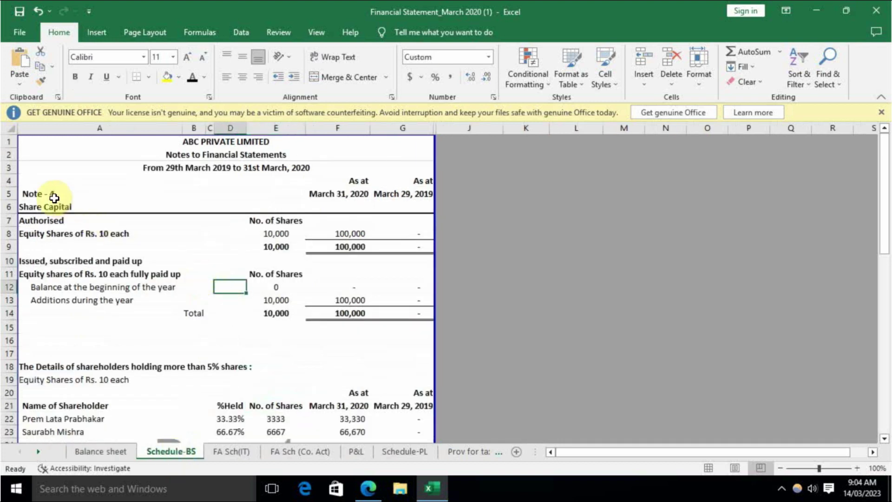
click(54, 199)
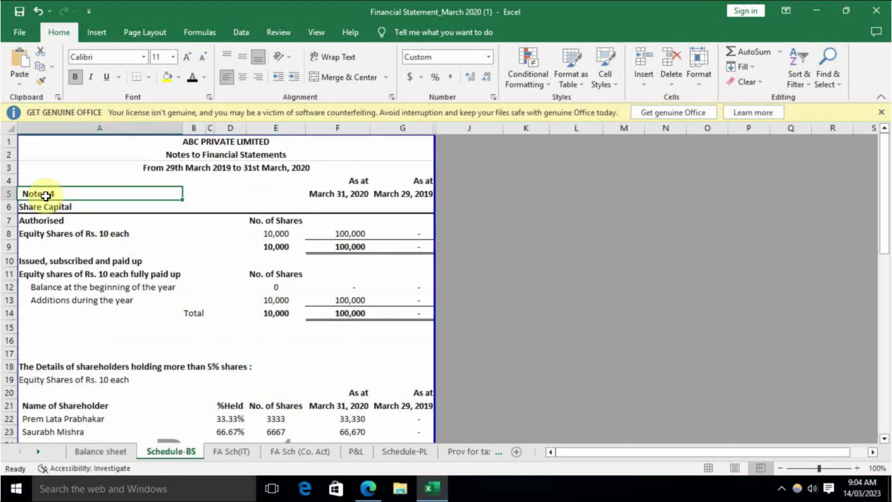
click(56, 224)
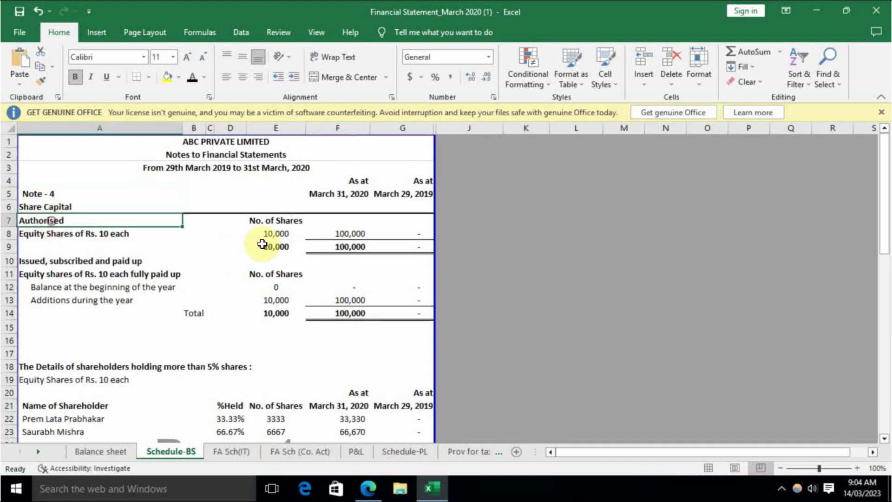
click(270, 240)
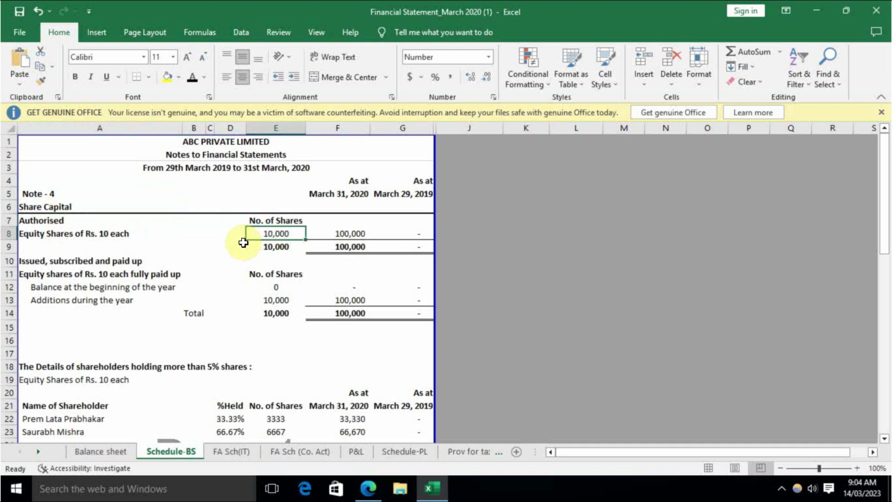
click(355, 232)
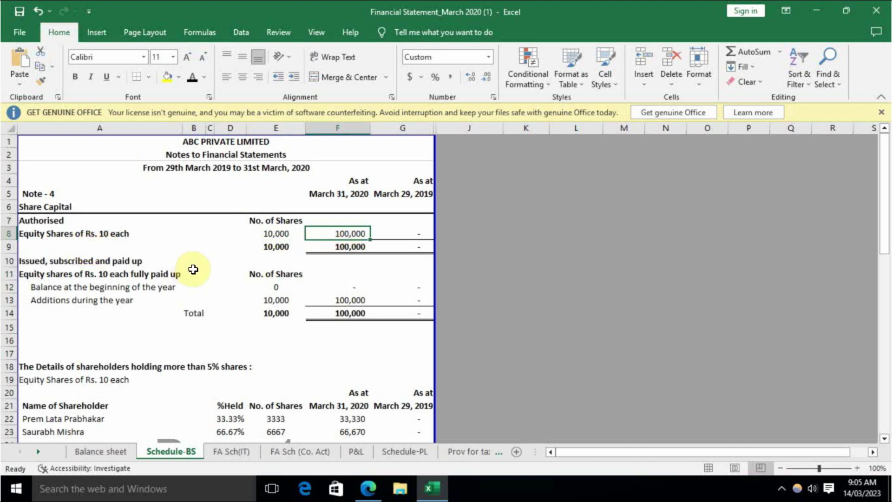
Inspect the issued and paid-up shares in Note 4, covering the opening balance, the year's additions and the March 29, 2019 column
click(277, 287)
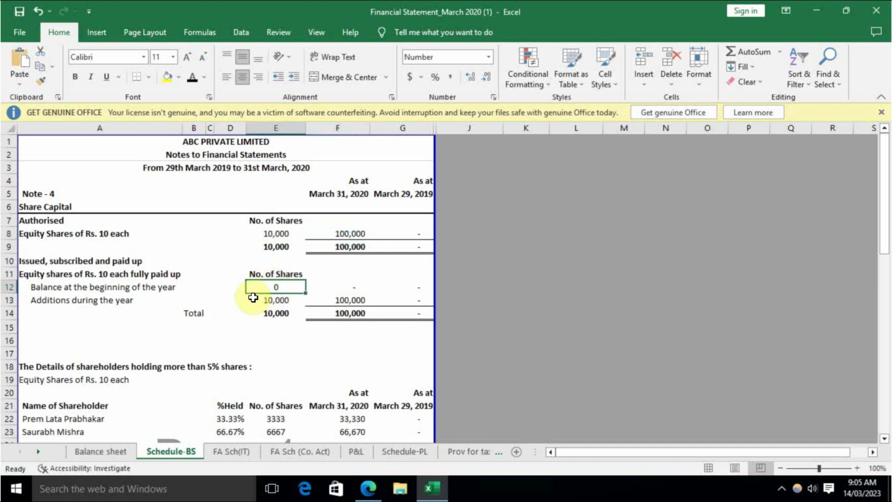
click(269, 300)
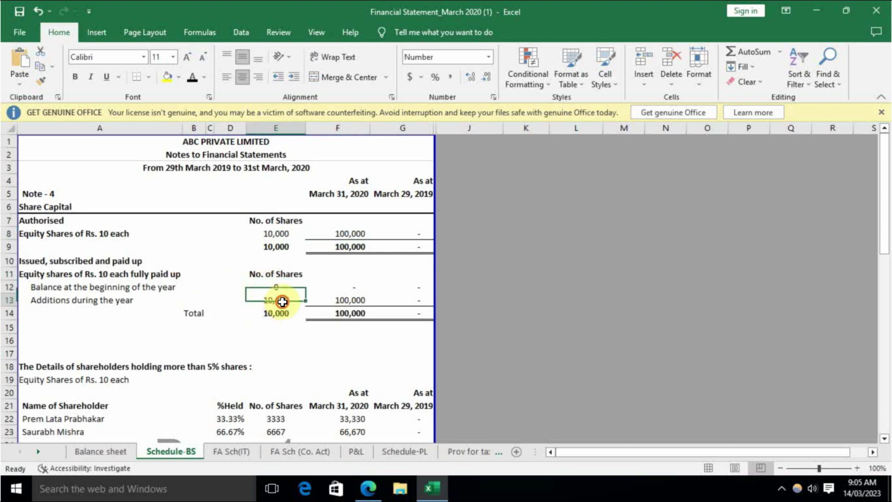
click(352, 300)
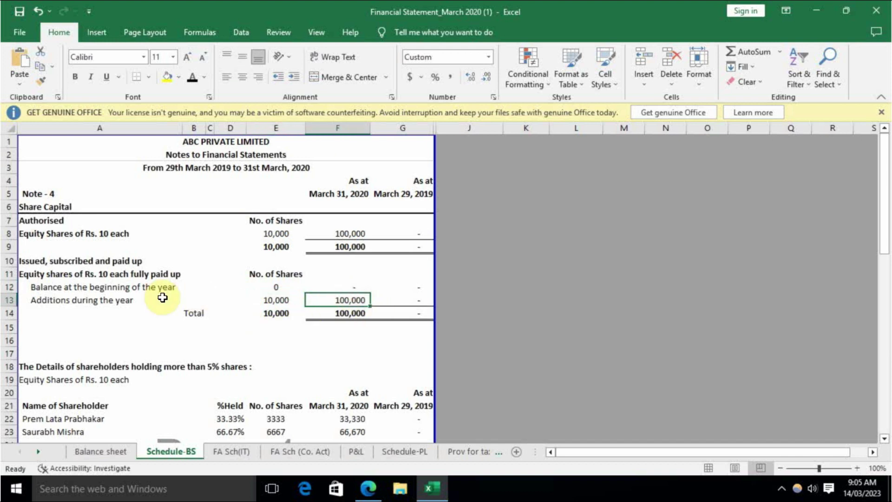
drag(419, 220, 403, 323)
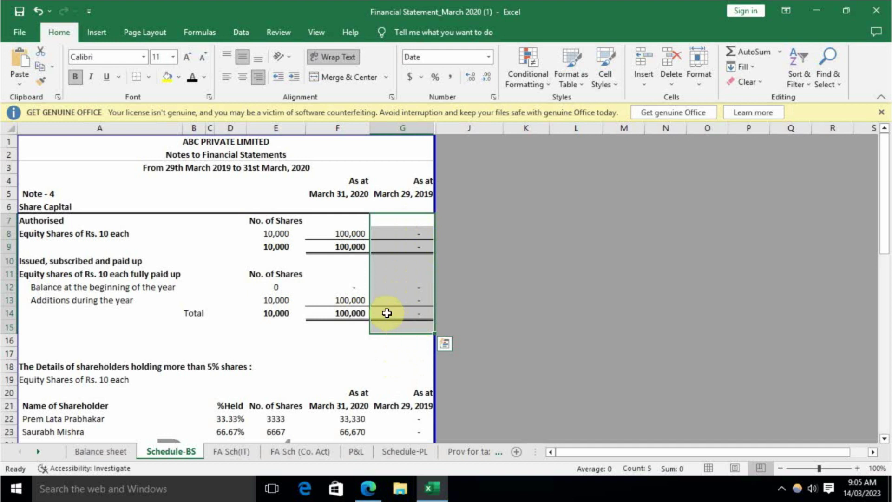
Return to the Balance sheet and check the Share capital note and amount and the Reserves & Surplus note reference
click(97, 452)
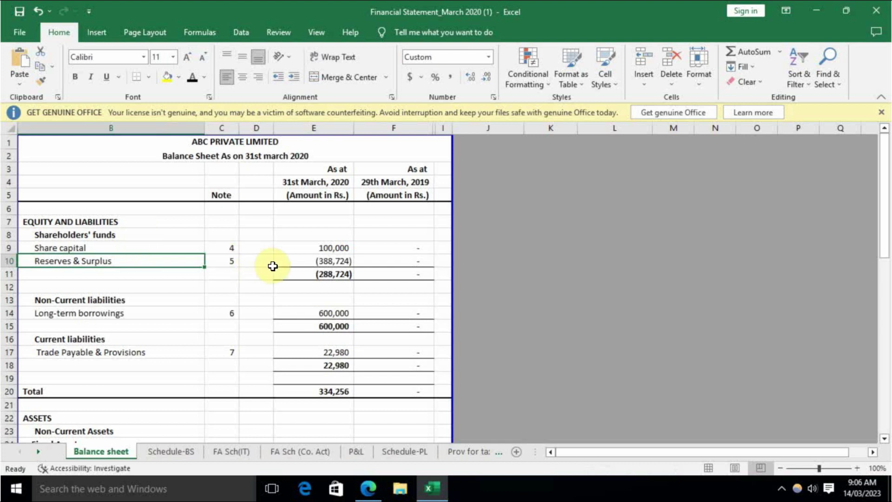
click(234, 247)
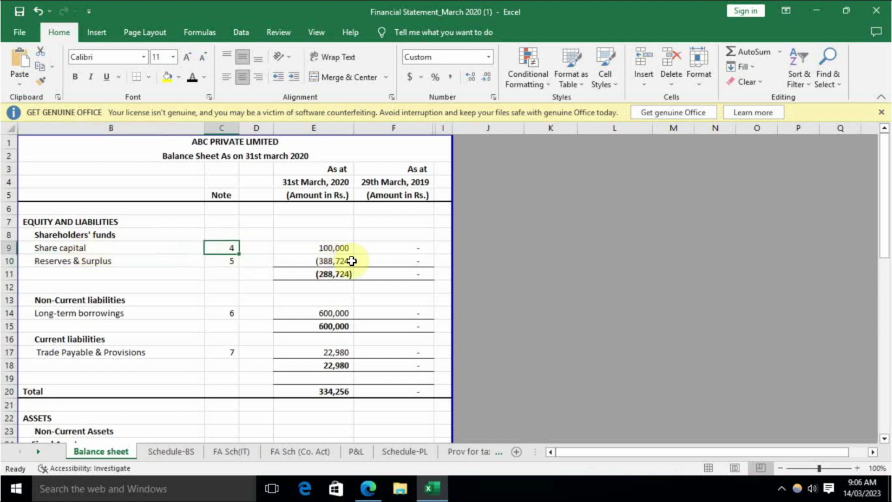
click(310, 251)
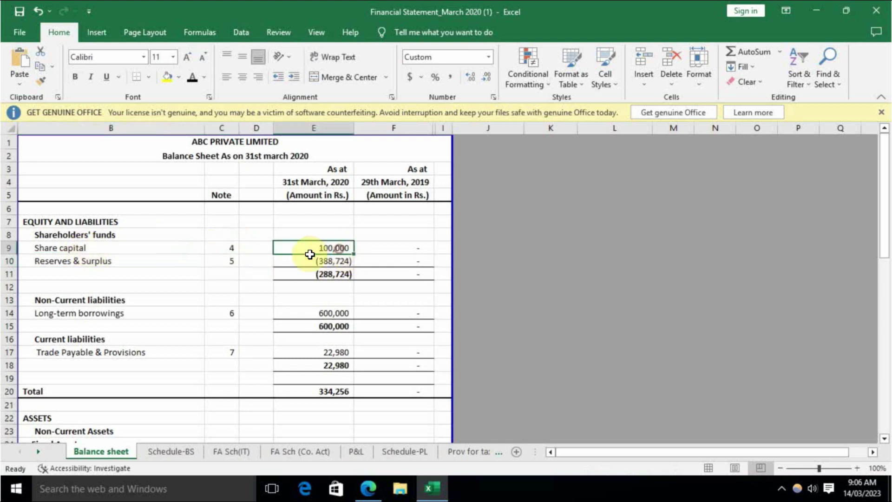
click(233, 262)
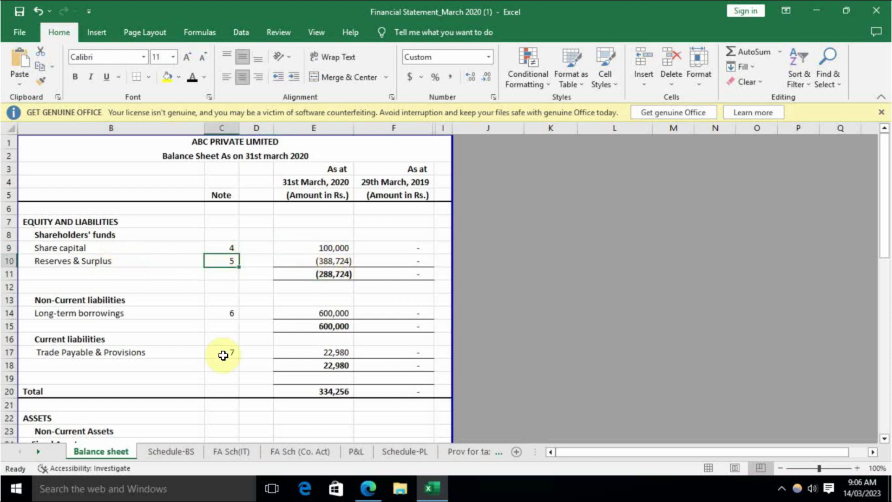
Show Note 5 Reserve and Surplus on the Schedule-BS sheet and inspect the profit or loss for the year as at March 31, 2020
click(172, 451)
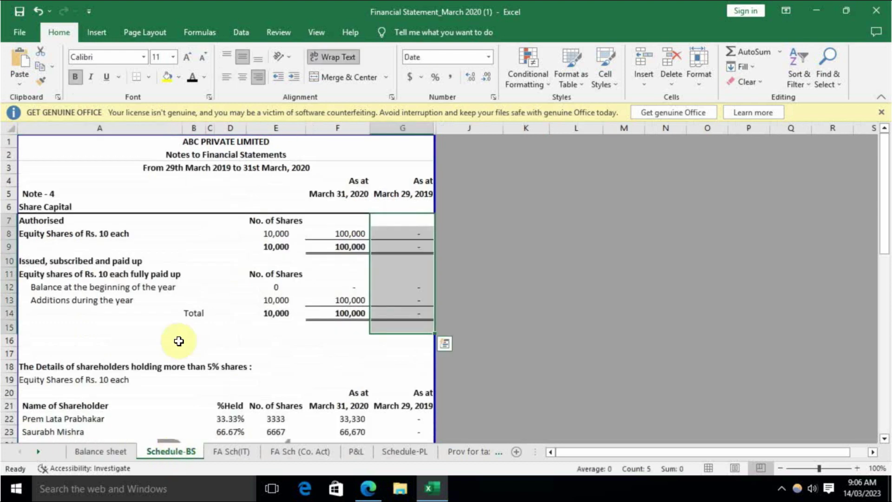
scroll(83, 312, down, 3)
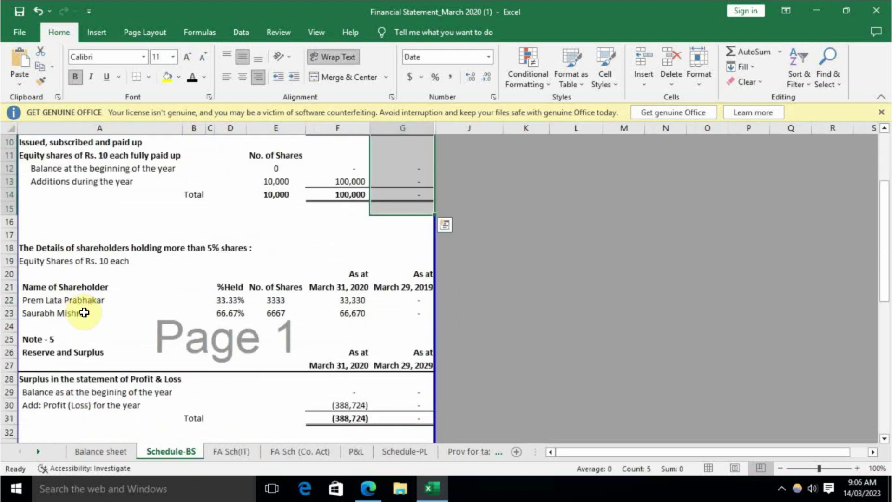
scroll(84, 312, down, 2)
click(42, 259)
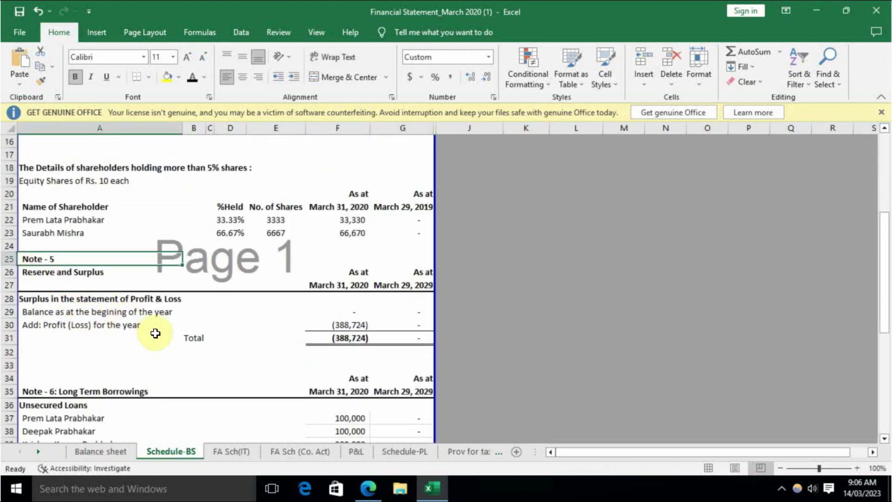
click(36, 325)
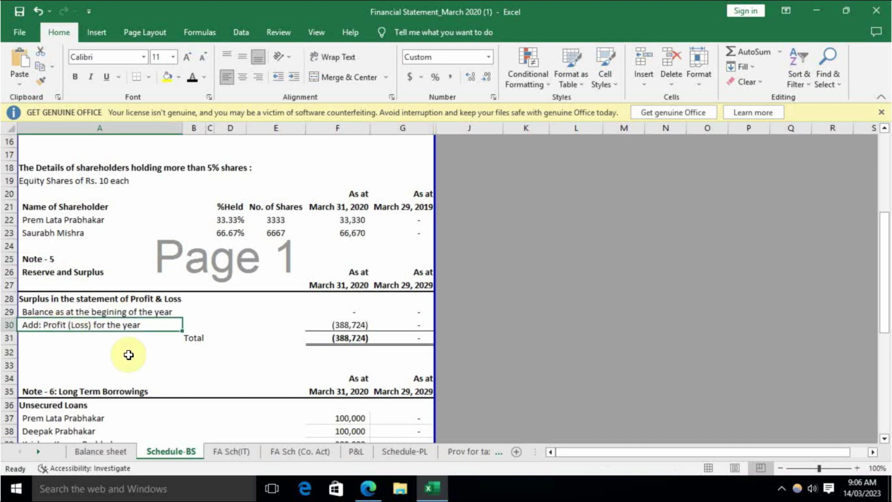
click(355, 328)
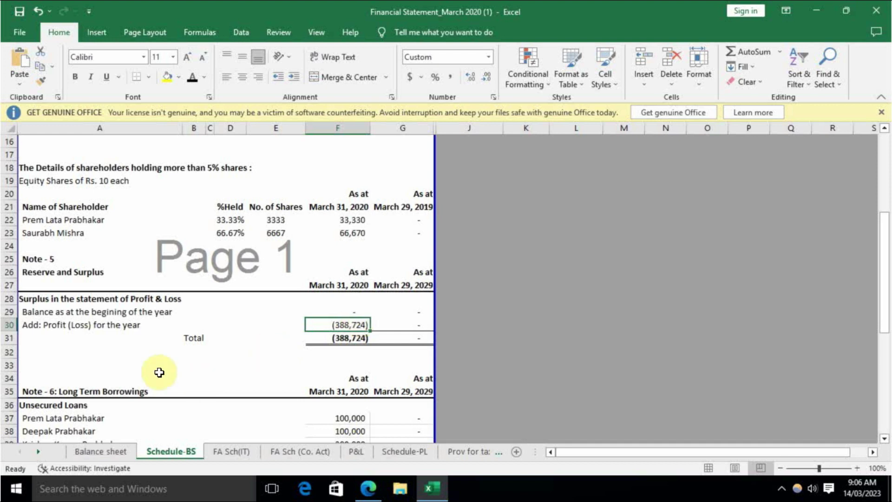
Return to the Balance sheet and check the Reserves & Surplus amount and the Long-term borrowings amount and note reference
click(120, 449)
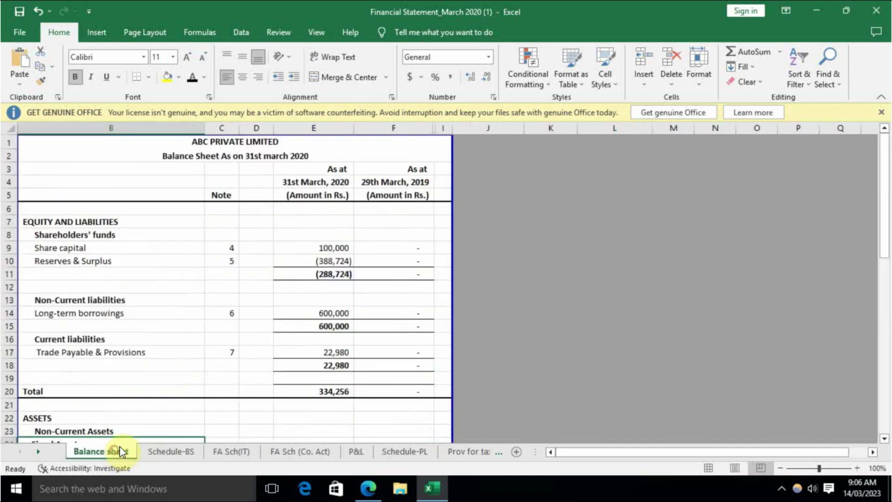
click(328, 263)
click(97, 298)
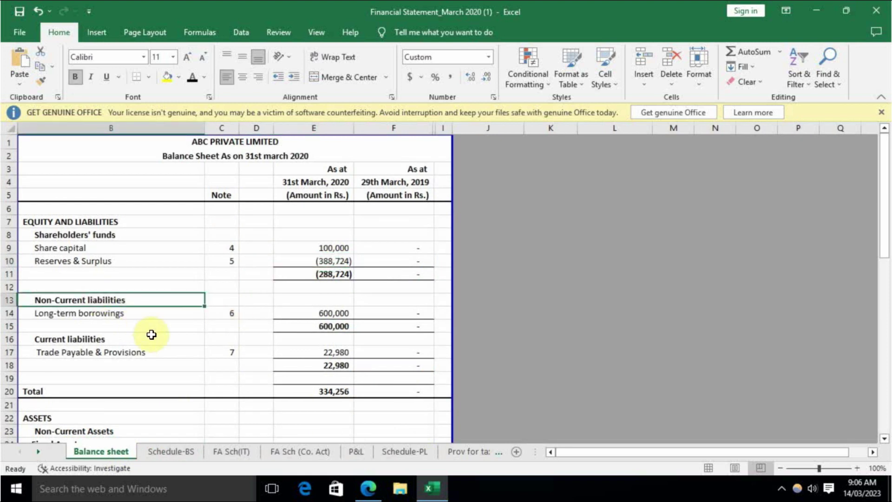
click(122, 313)
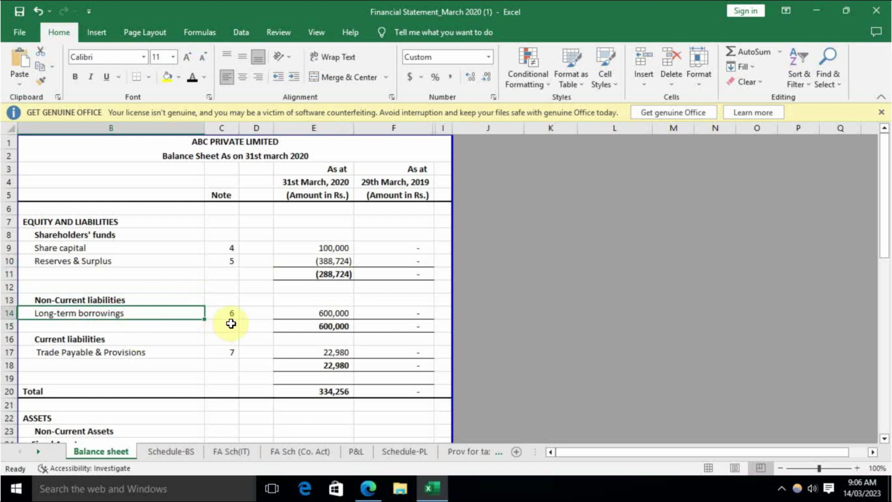
click(339, 314)
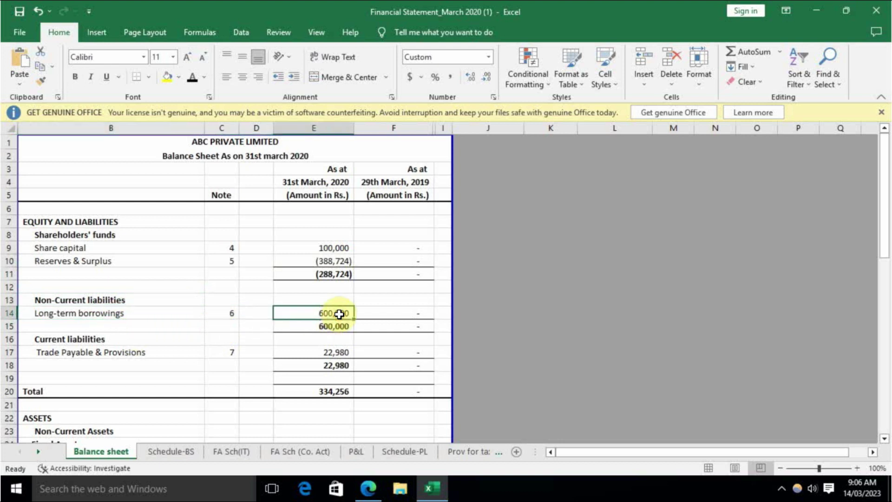
click(229, 316)
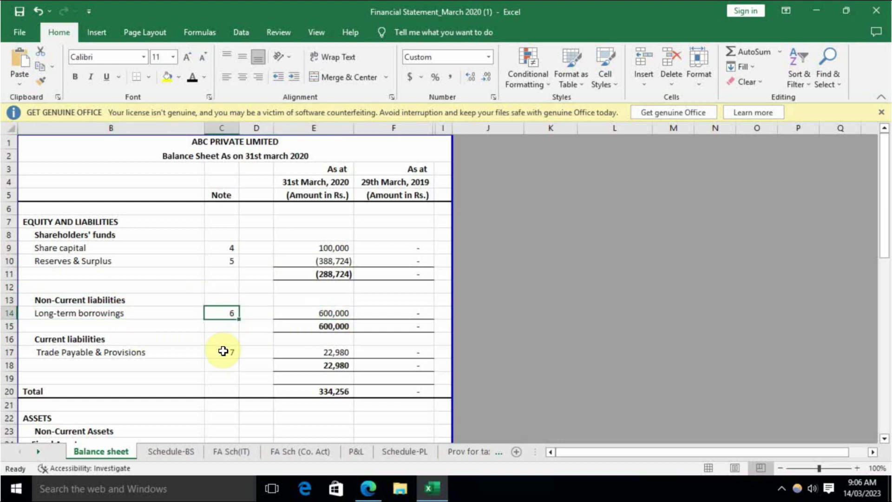
Show Note 6 Long Term Borrowings on the Schedule-BS sheet and inspect the unsecured lenders, their 2020 amounts and the total
click(171, 450)
scroll(178, 372, down, 3)
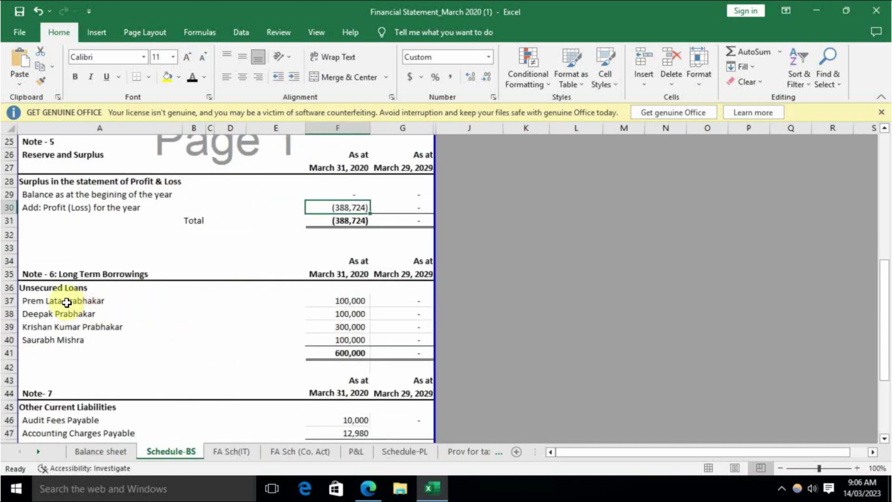
drag(67, 302, 96, 344)
drag(338, 304, 349, 343)
click(348, 351)
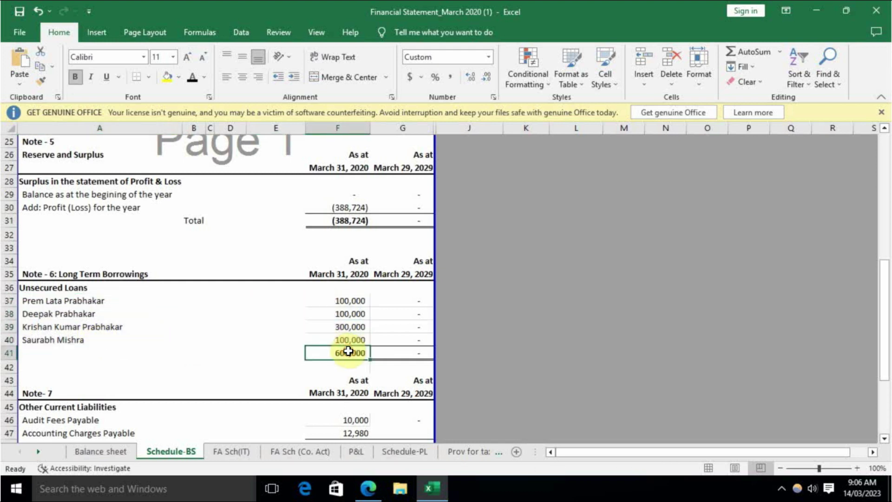
click(63, 277)
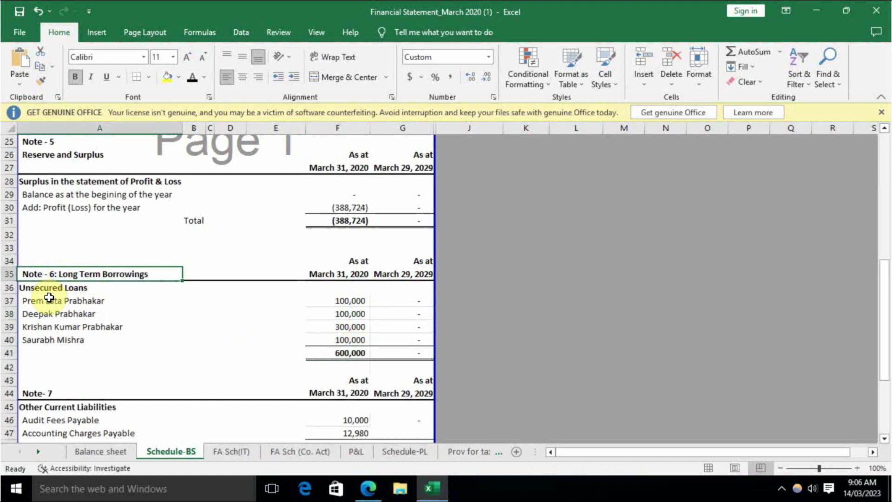
Return to the Balance sheet and check the Trade Payable & Provisions item and its note reference
click(100, 451)
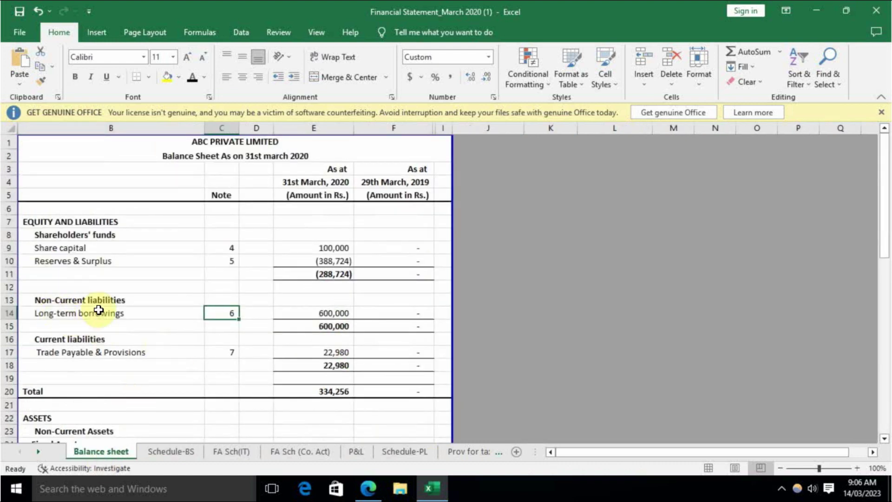
click(106, 354)
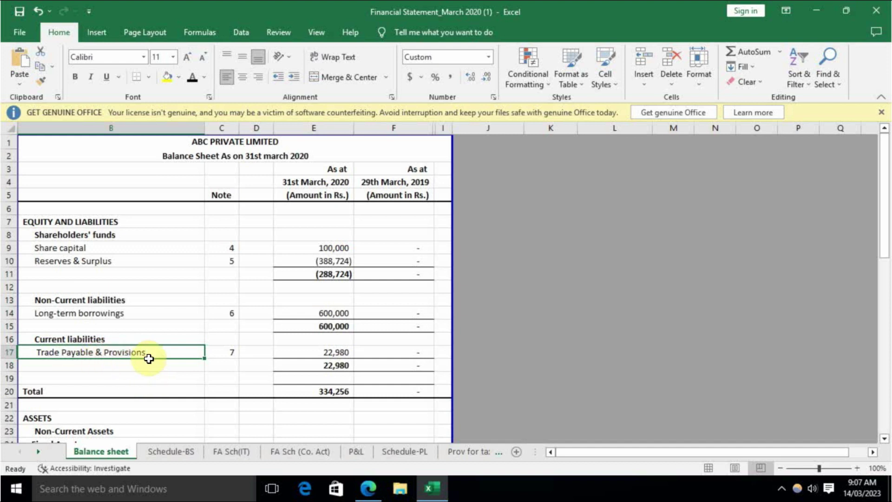
click(231, 352)
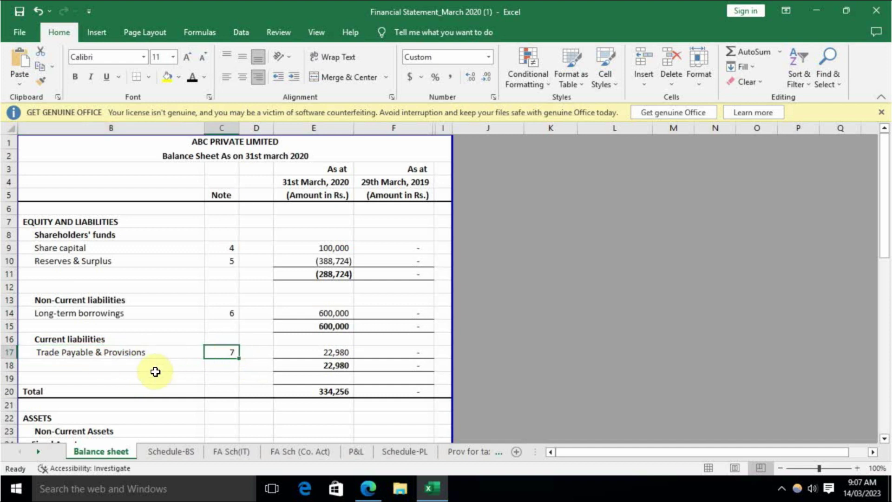
Show Note 7 on the Schedule-BS sheet and inspect the 2020 amounts for audit fees payable, accounting charges payable and the total
click(169, 453)
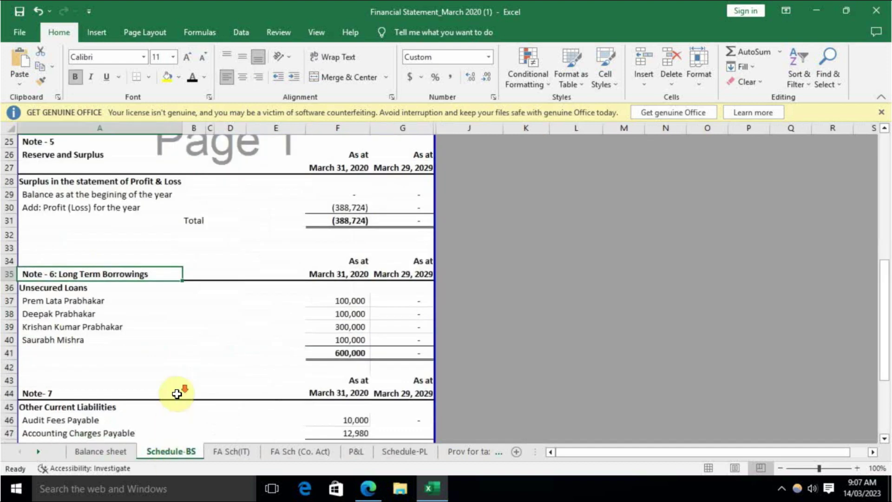
scroll(179, 390, down, 3)
click(105, 301)
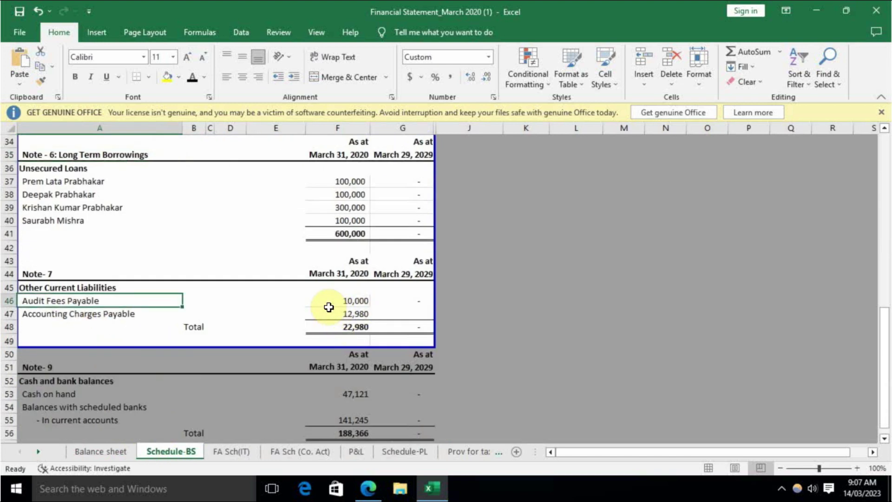
key(Right)
key(Right)
key(Right)
key(Right)
key(Right)
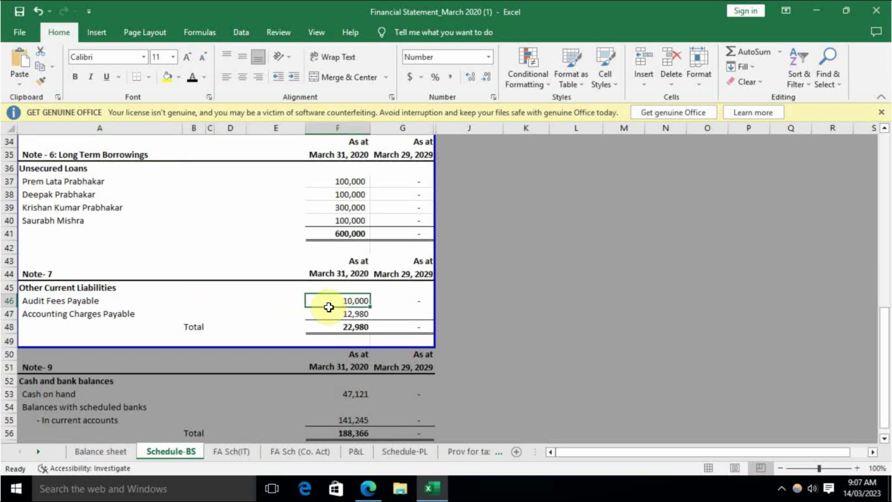
click(356, 315)
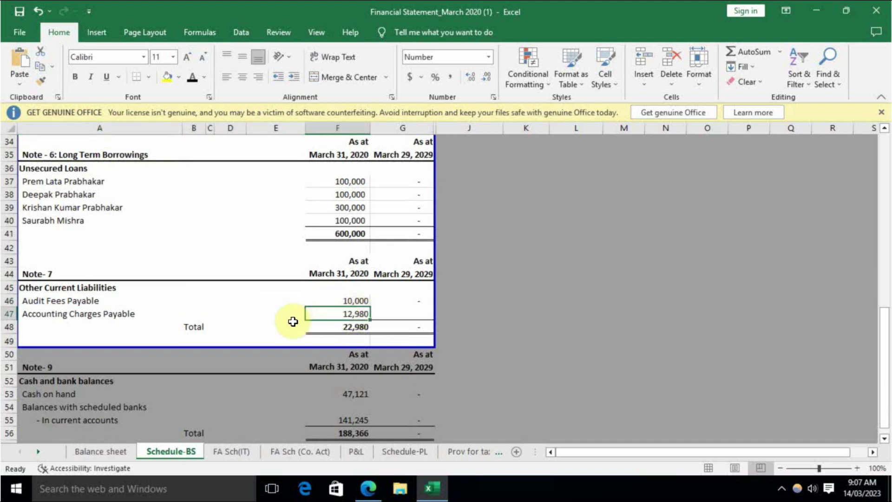
click(367, 328)
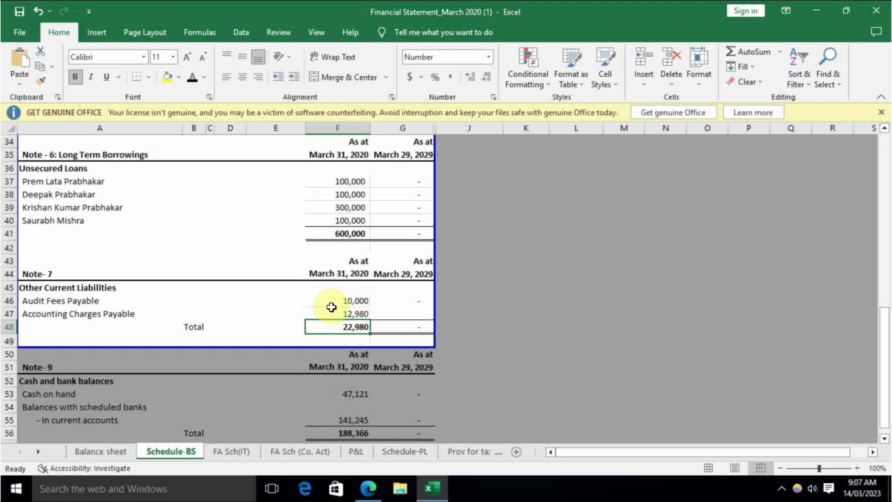
Recheck Trade Payable & Provisions on the Balance sheet, and view the end of Note 7 and the note following it on Schedule-BS
click(101, 451)
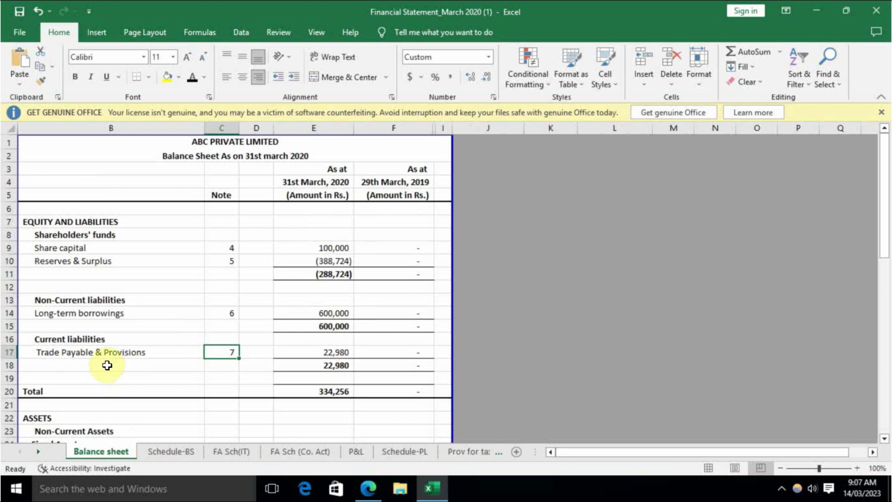
click(75, 352)
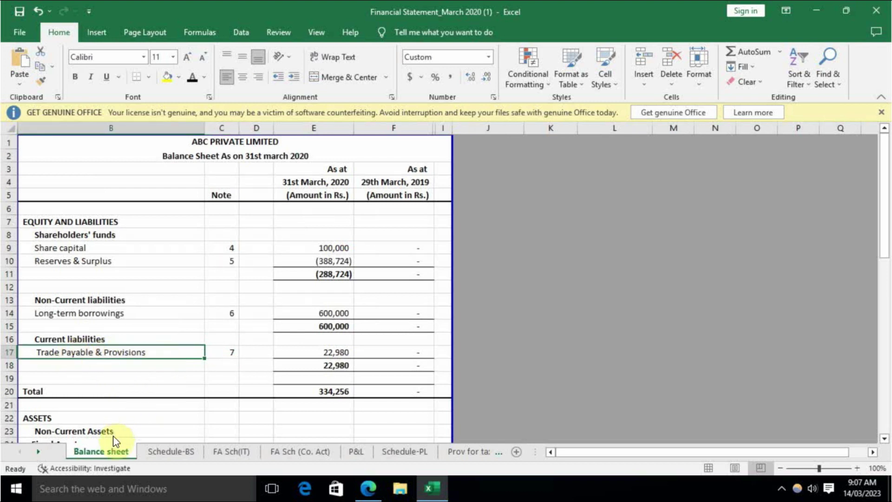
click(171, 452)
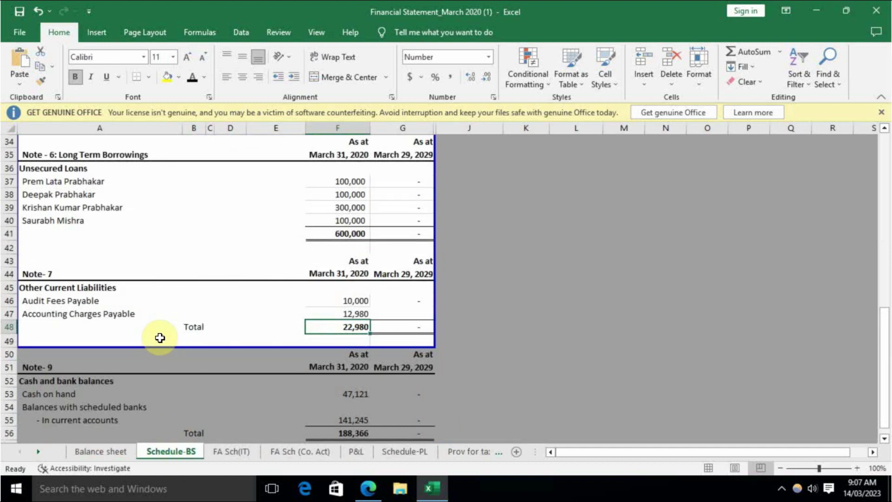
scroll(123, 326, down, 2)
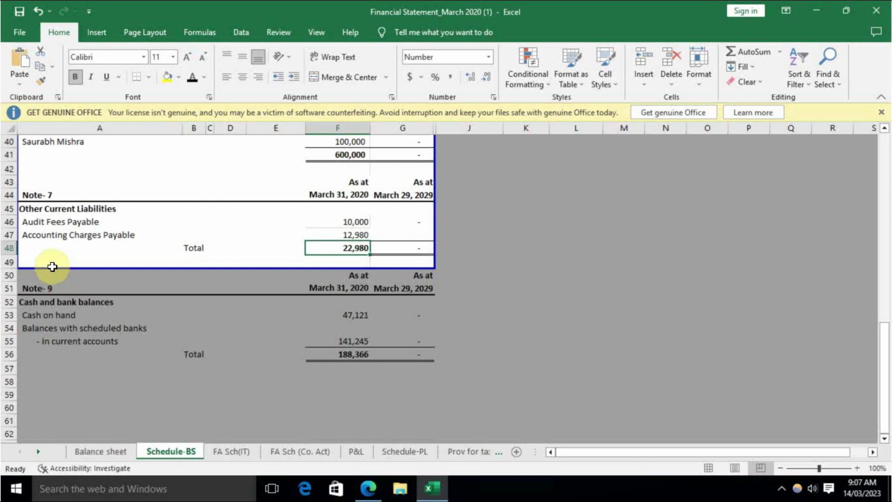
Examine the Non-Current Assets section of the Balance sheet, checking the Fixed Assets heading and the Tangible Assets amount and note reference
key(ctrl+Page_Up)
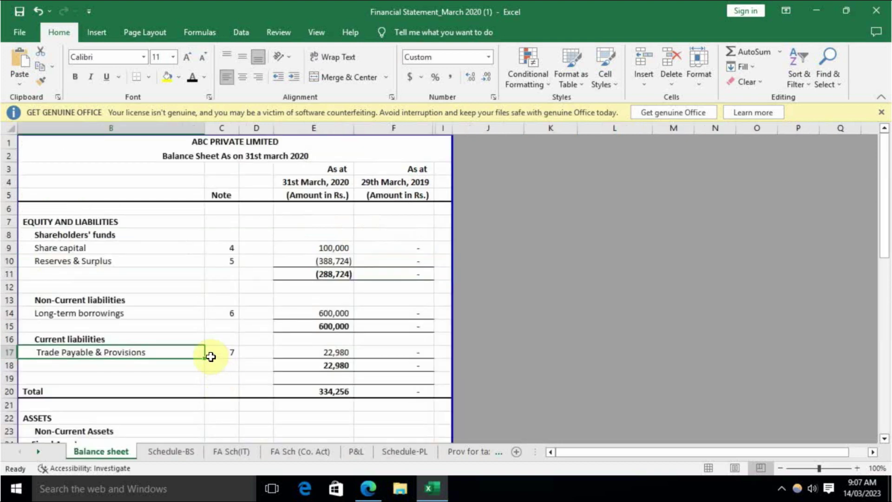
scroll(122, 296, down, 6)
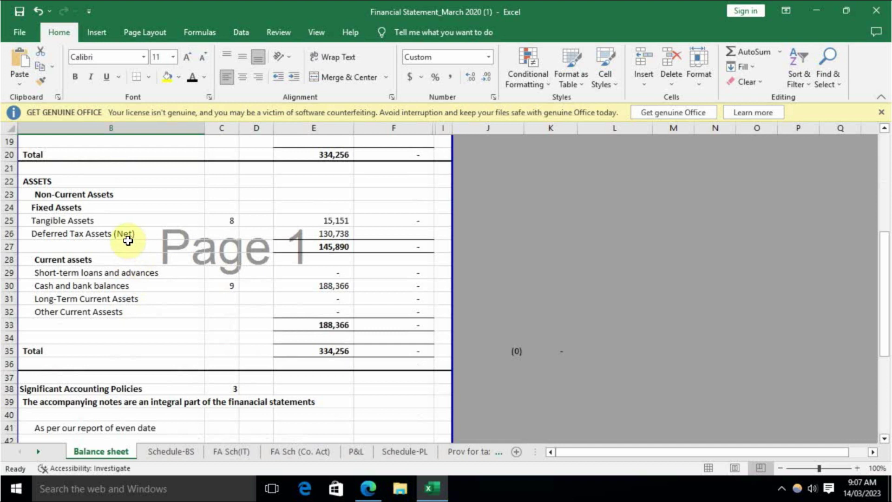
click(86, 194)
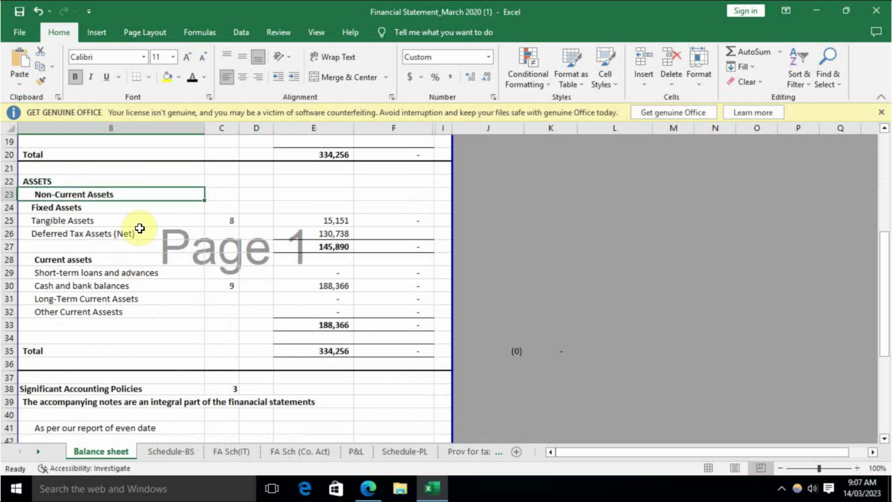
click(78, 208)
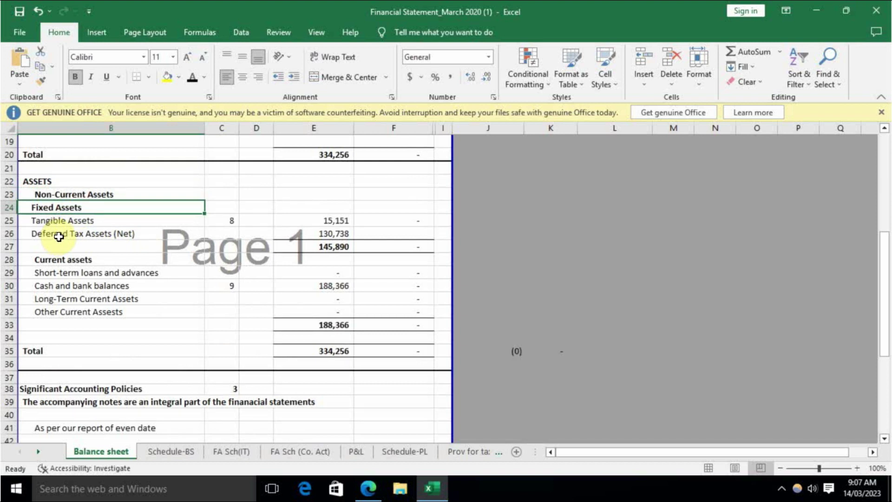
click(70, 224)
click(333, 224)
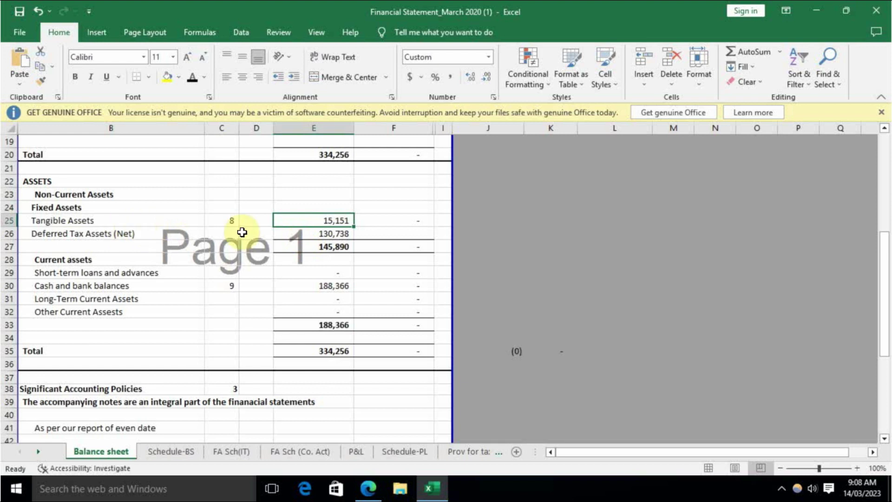
click(235, 219)
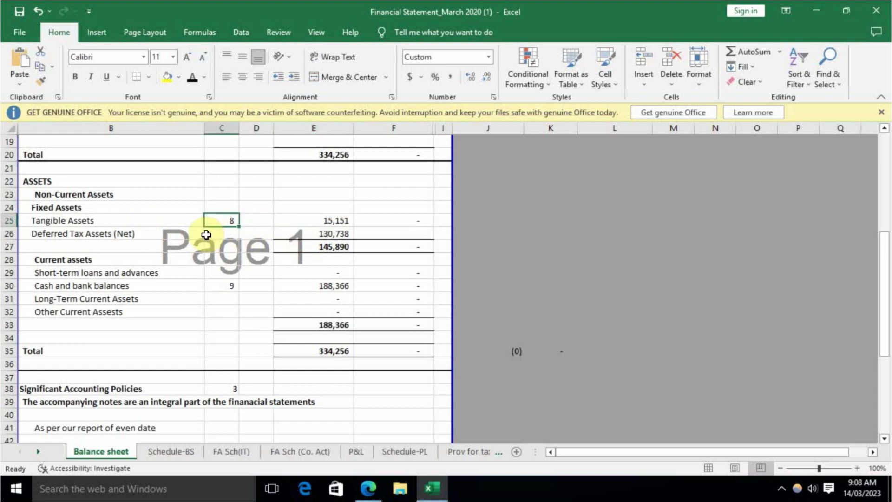
click(334, 223)
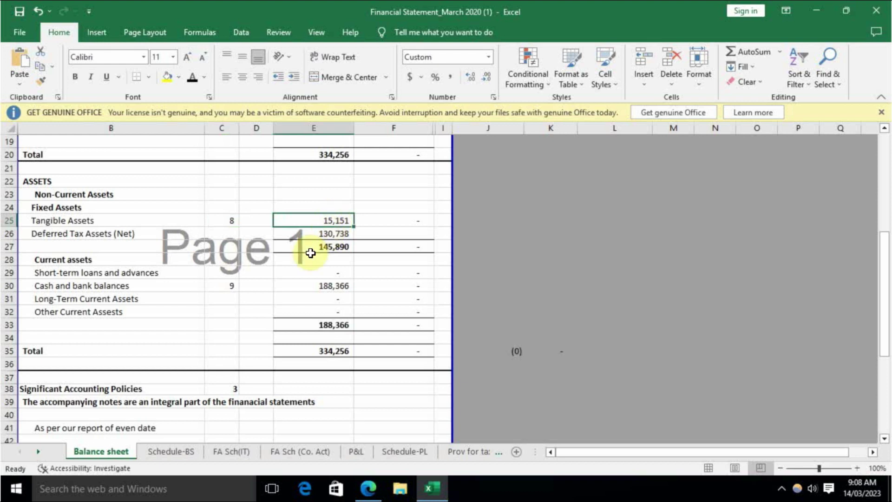
Look for Note 8 on the Schedule-BS sheet, and display the fixed assets schedule on the FA Sch (Co. Act) sheet
click(174, 452)
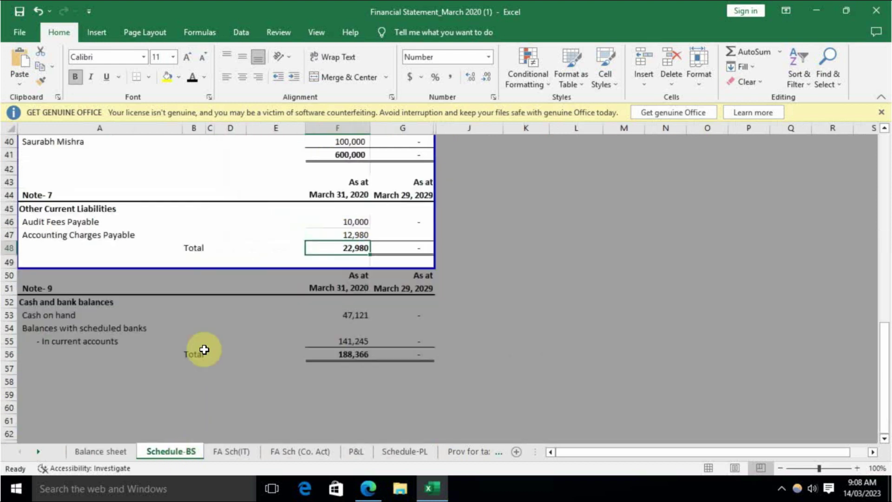
scroll(164, 393, up, 3)
scroll(165, 395, down, 3)
scroll(128, 378, up, 1)
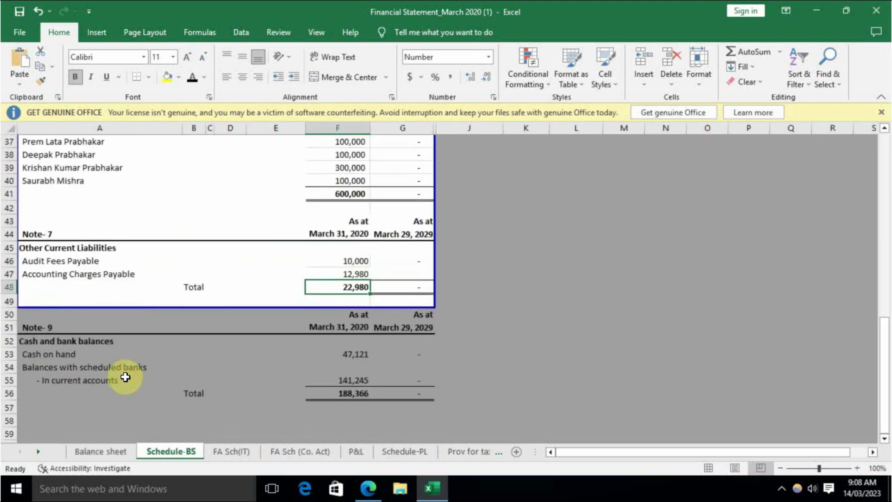
click(234, 453)
key(ctrl+Page_Down)
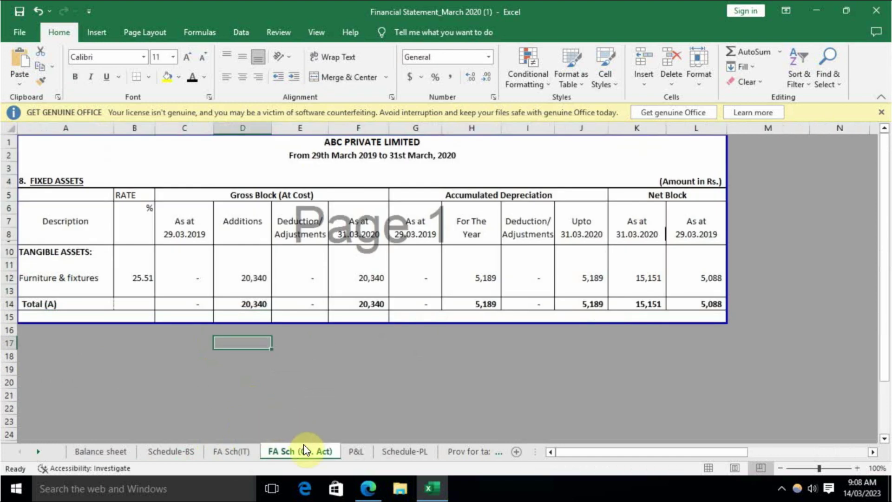
Examine the Furniture & fixtures row of the Companies Act fixed assets schedule, covering rate, additions, gross block, depreciation for the year and net block
click(32, 179)
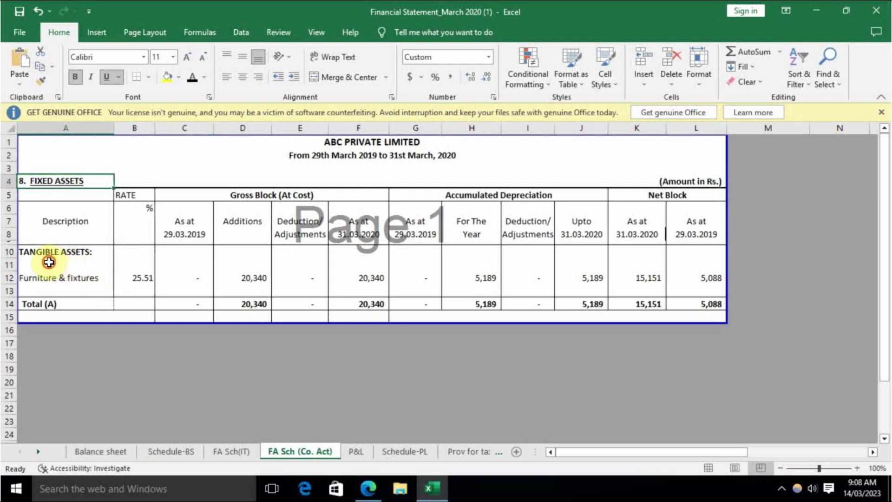
drag(50, 263, 85, 277)
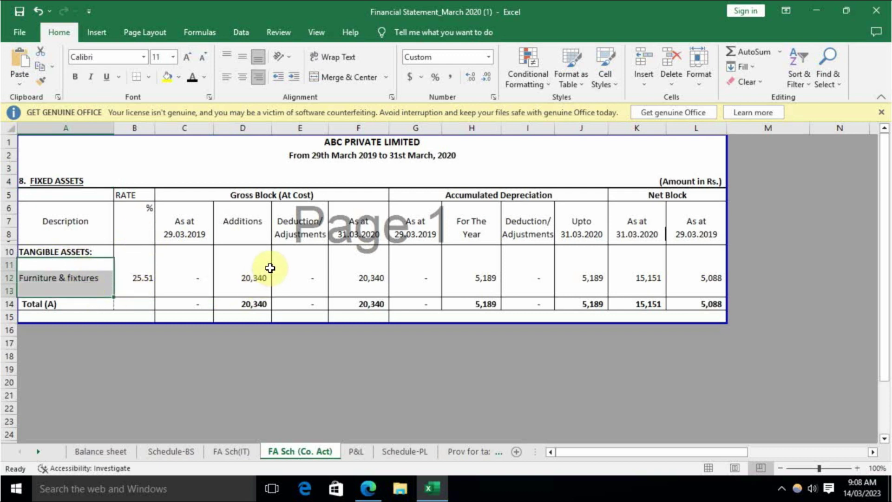
click(302, 261)
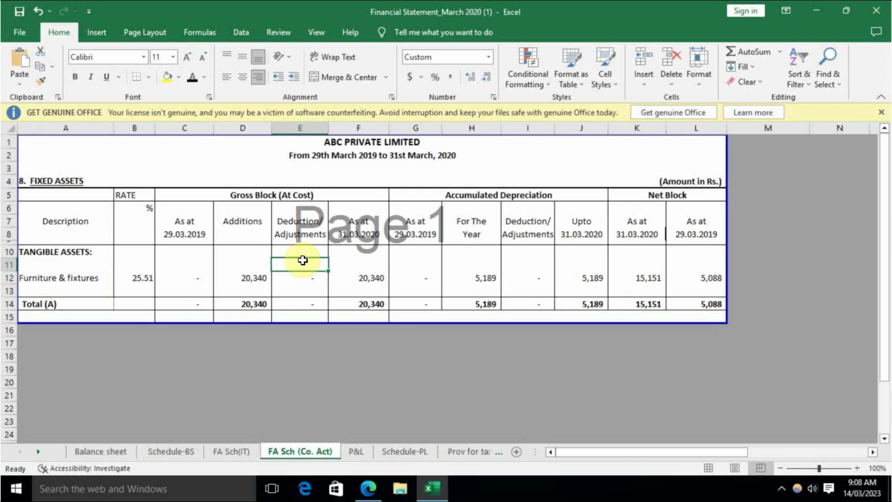
click(86, 276)
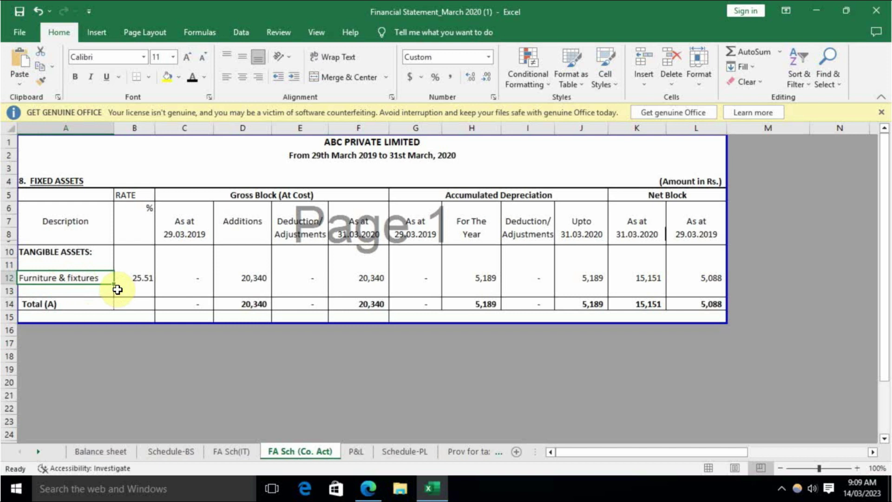
click(140, 279)
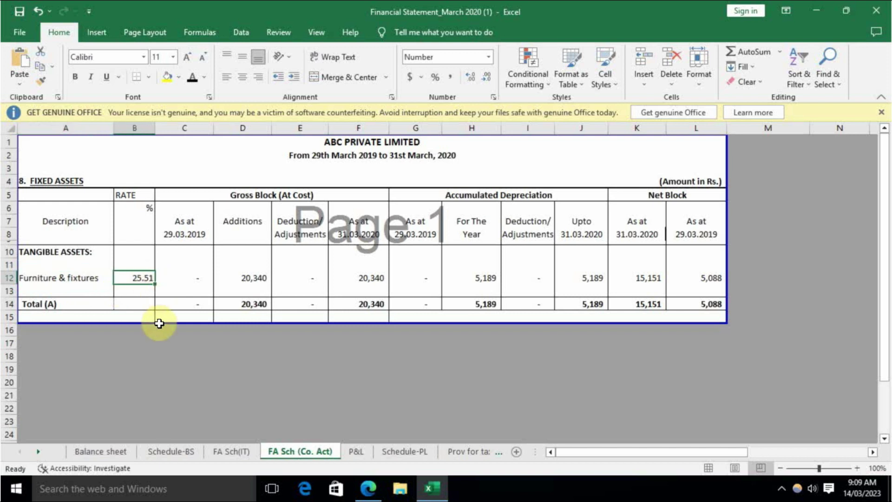
click(253, 281)
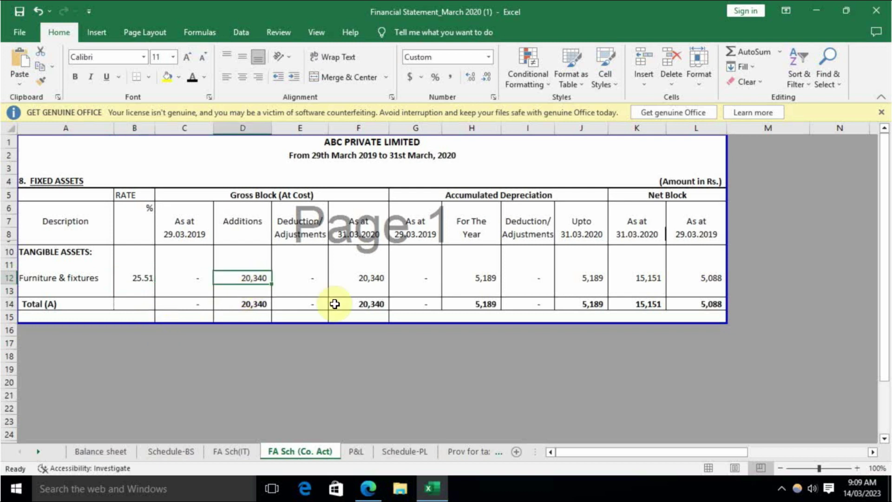
click(368, 287)
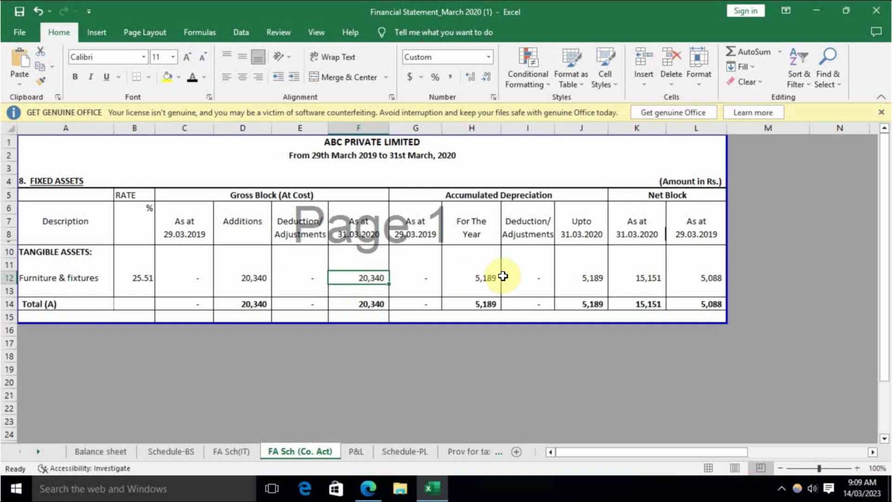
click(486, 280)
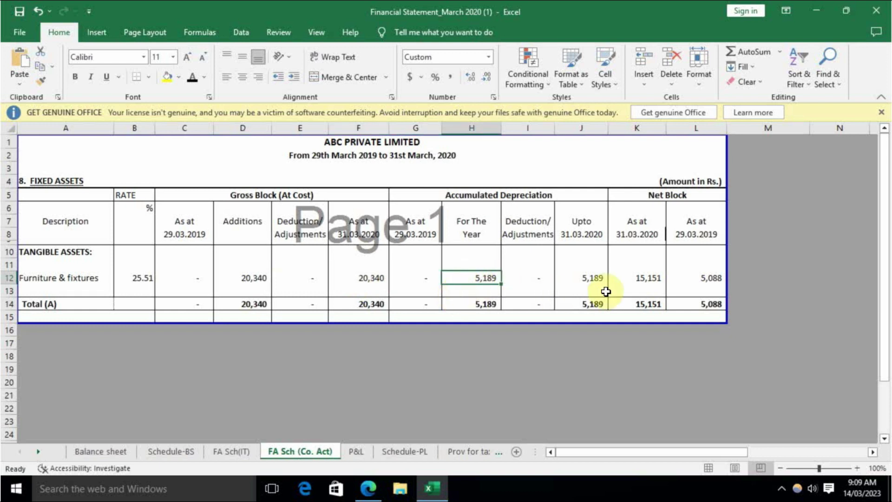
click(650, 279)
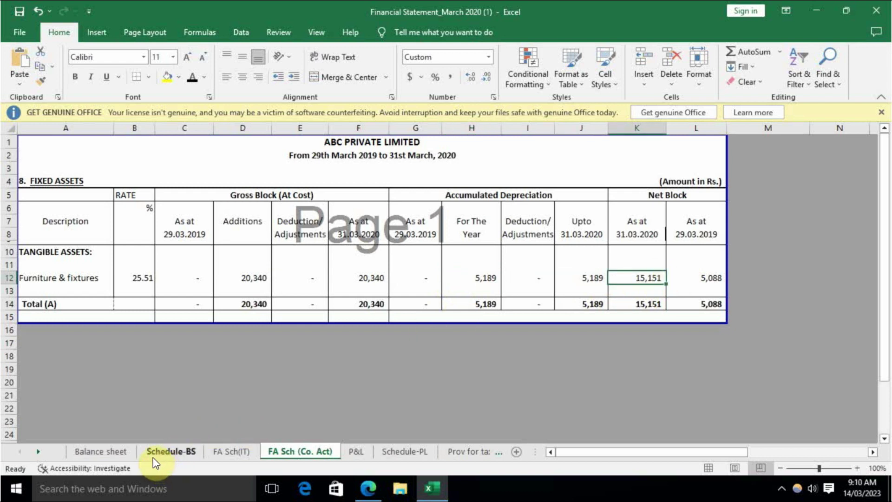
On the Balance sheet, colour the Deferred Tax Assets (Net) label and its 2020 amount red
click(121, 453)
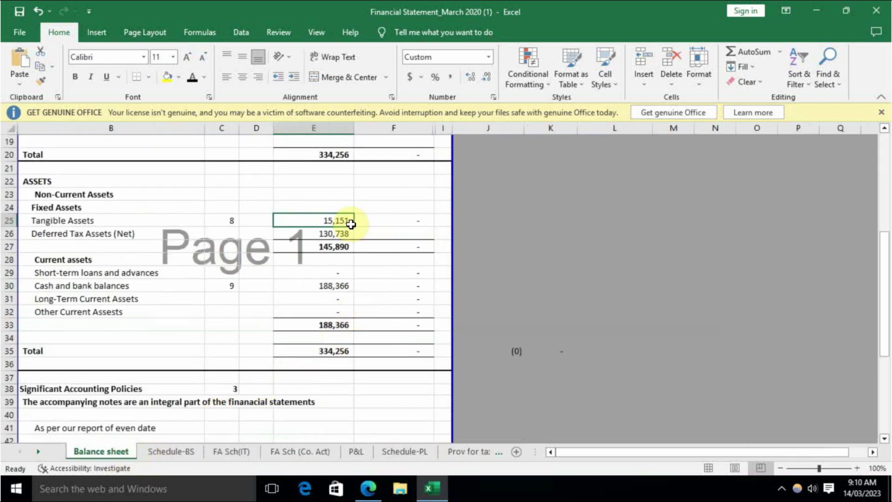
click(103, 231)
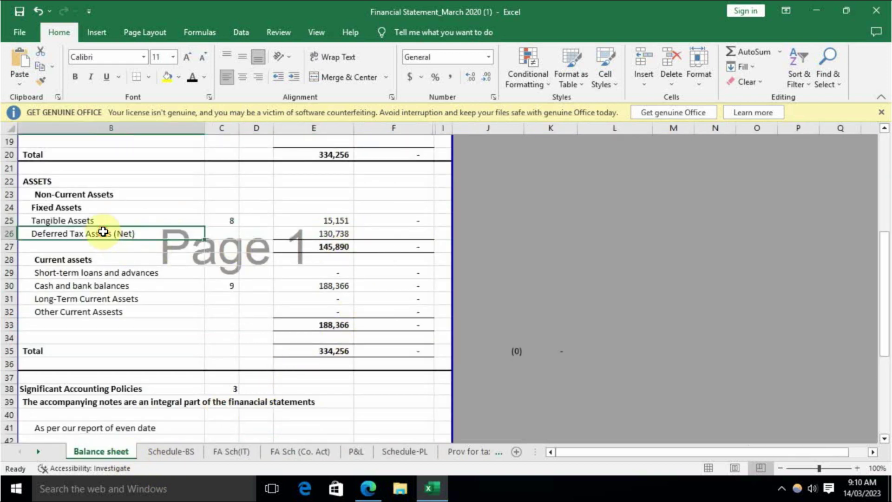
click(331, 233)
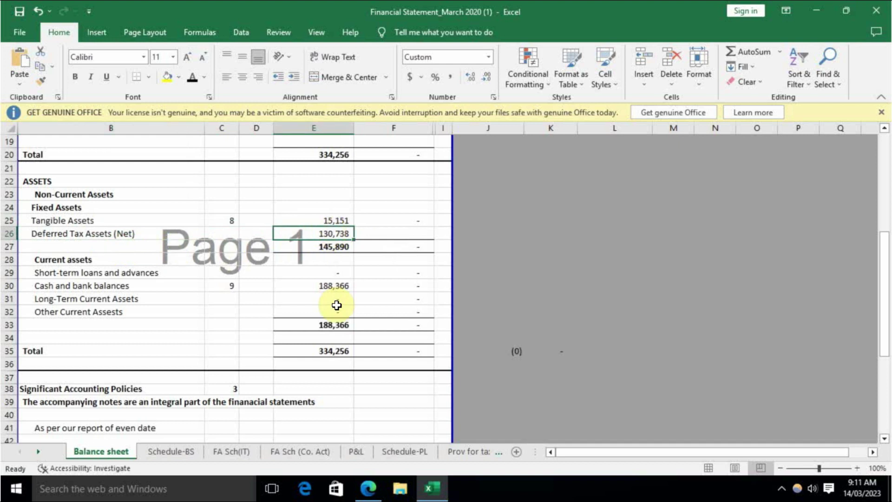
drag(60, 233, 311, 234)
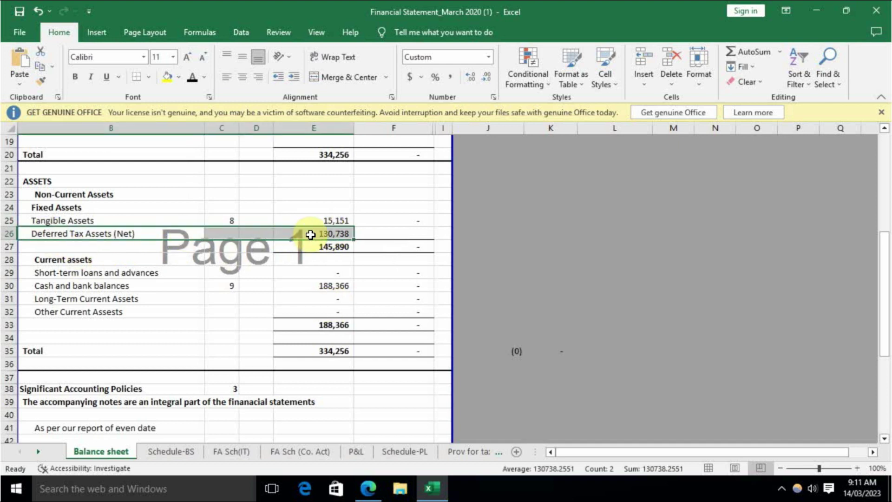
click(204, 77)
click(208, 195)
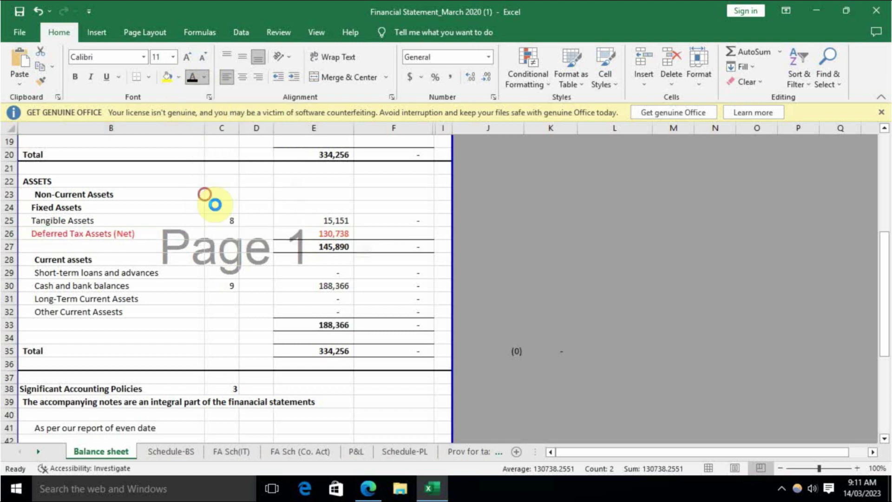
click(224, 285)
click(345, 233)
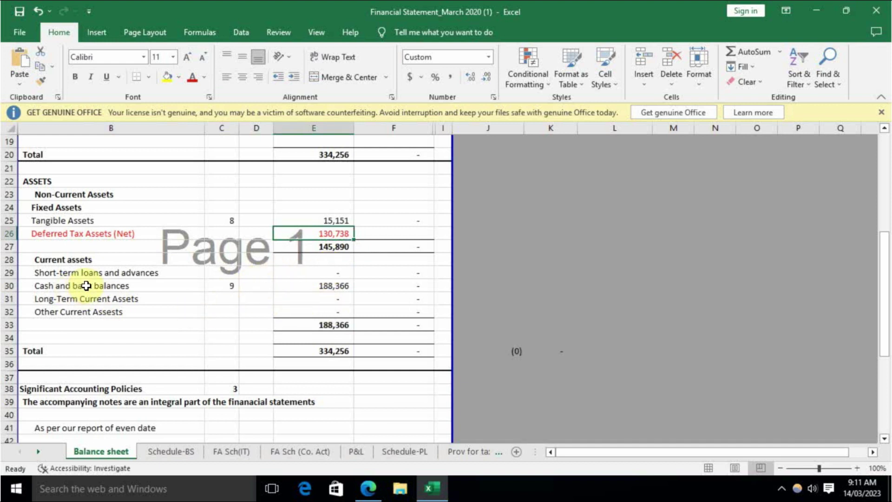
Trace Cash and bank balances to Note 9 on Schedule-BS, checking cash on hand, current accounts and total against the Balance sheet amount
click(58, 284)
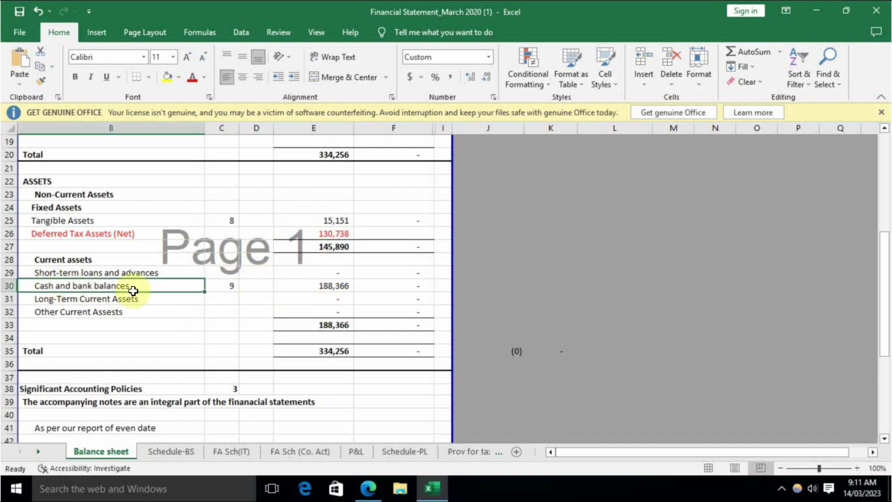
click(230, 287)
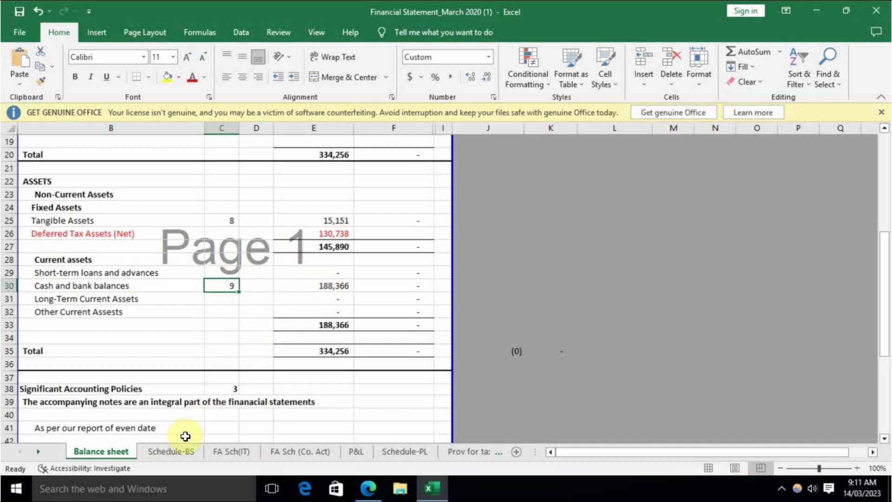
click(171, 451)
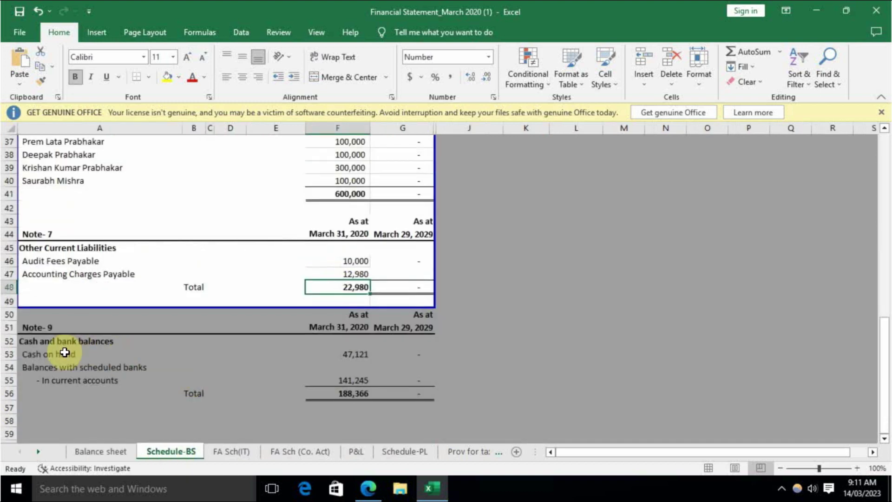
click(355, 356)
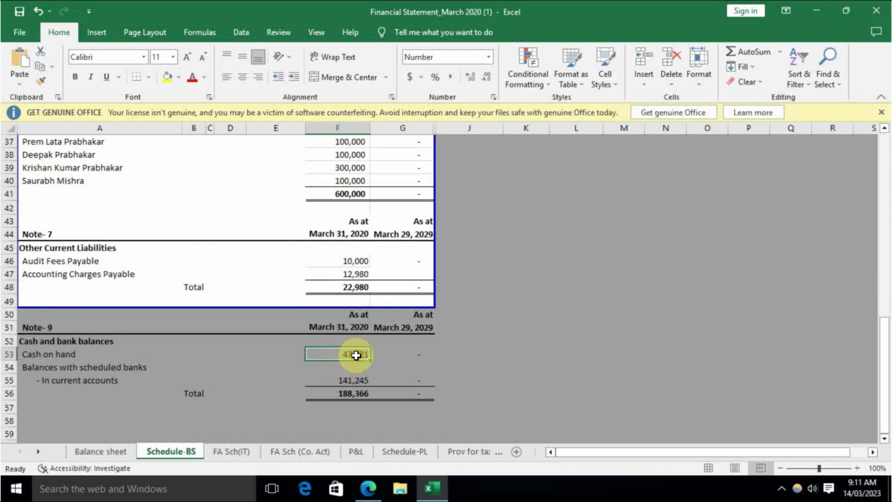
click(356, 383)
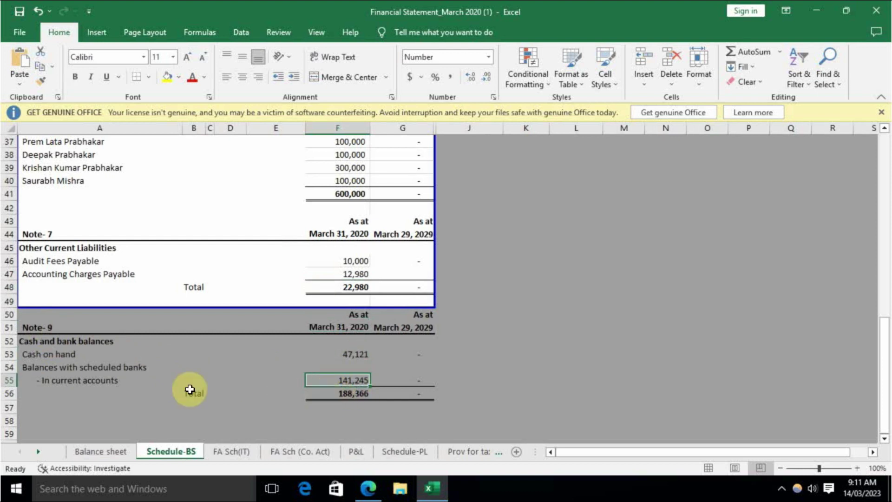
click(353, 394)
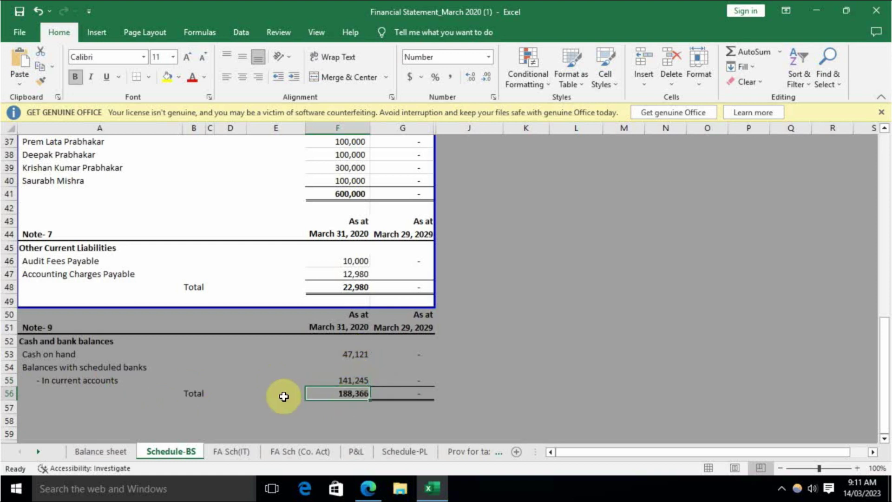
click(122, 451)
click(335, 285)
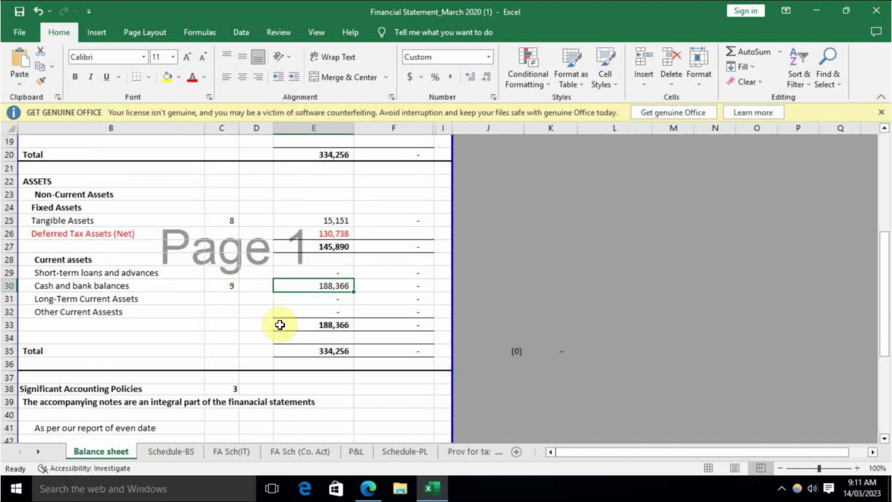
Review the signature block below the Balance sheet, including the directors' DIN fields and the chartered accountant's membership number field
scroll(281, 325, down, 4)
scroll(280, 325, down, 2)
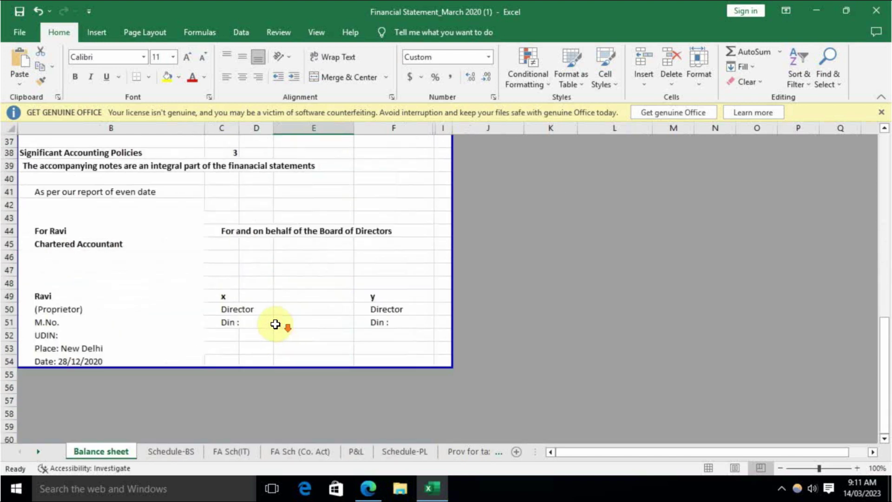
click(140, 204)
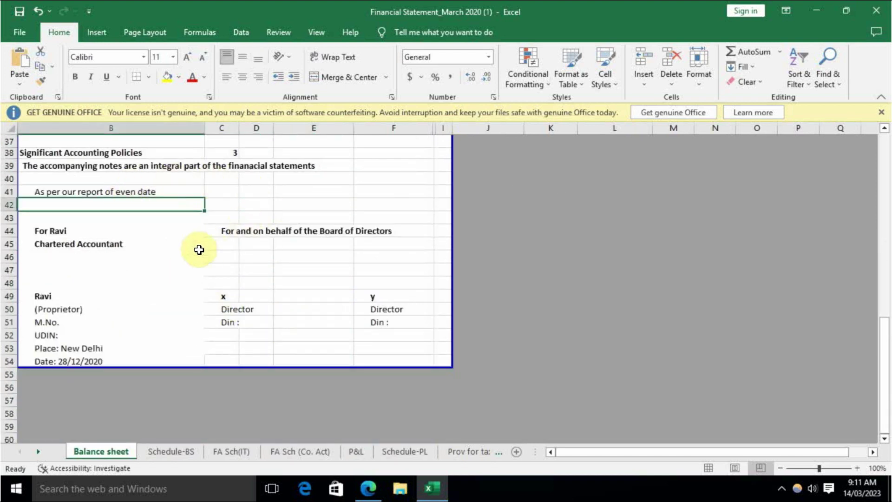
click(227, 298)
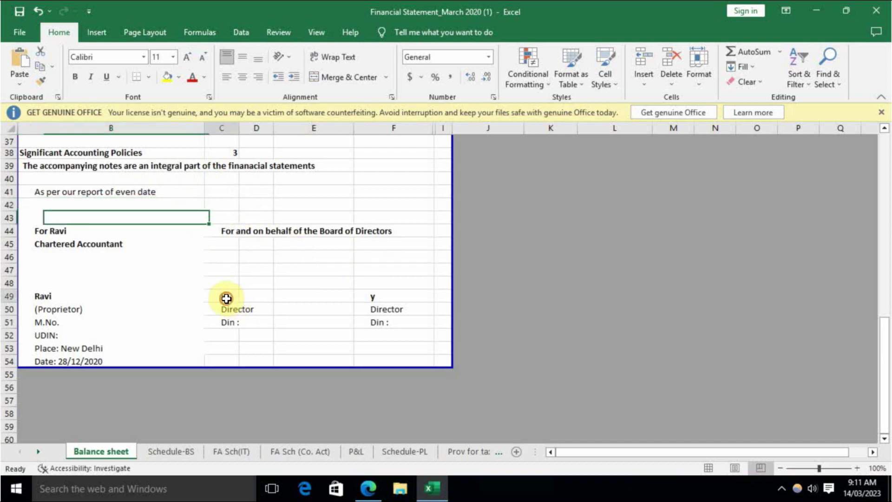
click(268, 324)
click(379, 322)
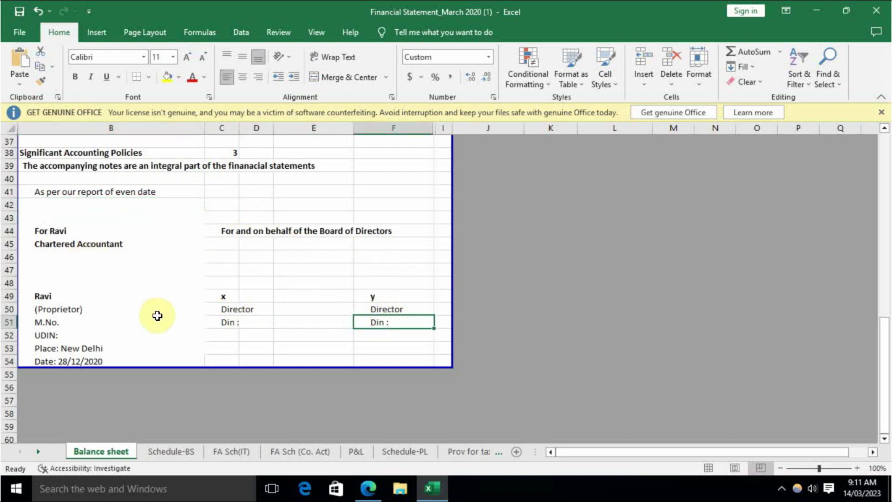
click(143, 326)
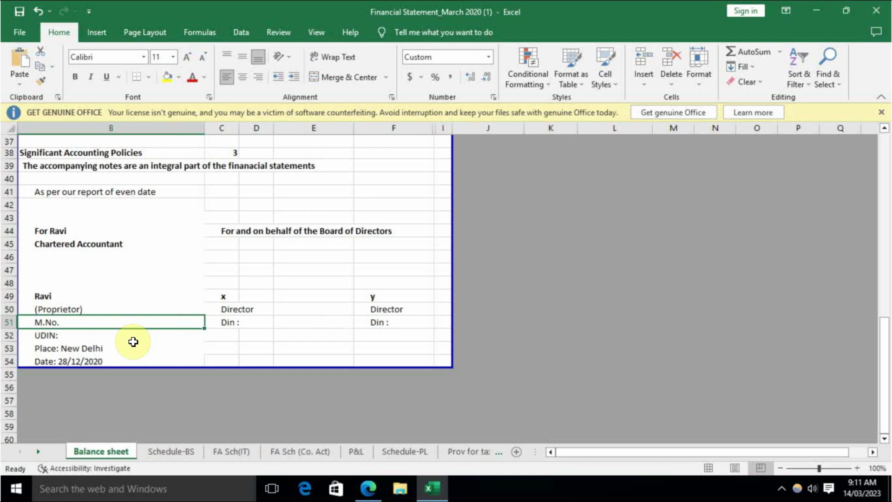
Return to the Balance sheet's assets section and select the Deferred Tax Assets (Net) row from its label to the 2020 amount
scroll(135, 343, up, 11)
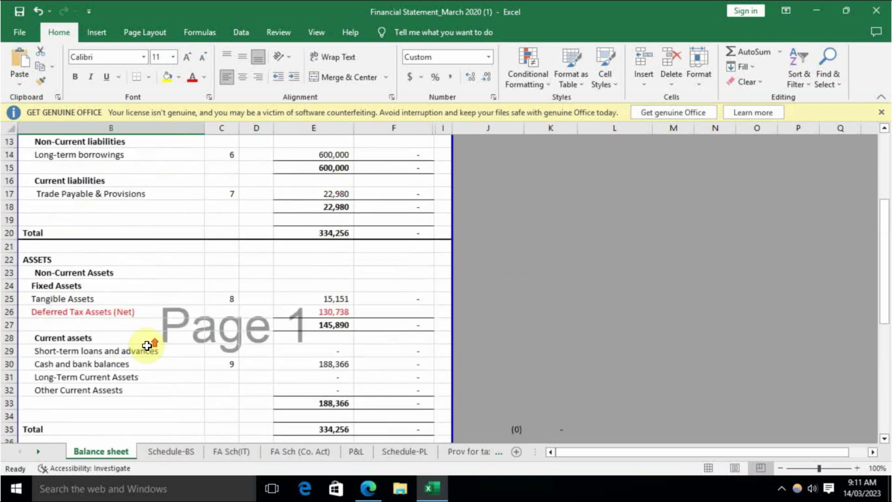
scroll(147, 345, down, 3)
drag(56, 311, 344, 312)
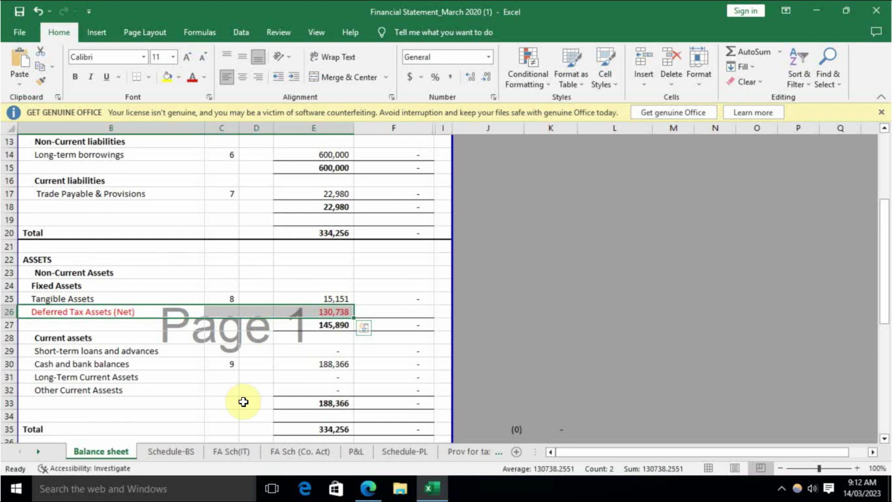
Compare the Furniture & fixtures depreciation rate on the FA Sch(IT) sheet with the rate on the FA Sch (Co. Act) sheet
click(156, 452)
click(232, 451)
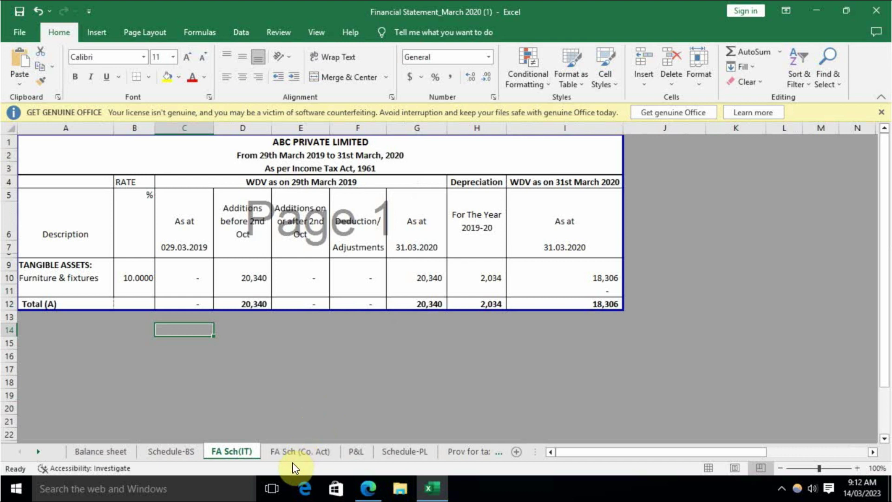
click(300, 452)
click(236, 451)
click(68, 277)
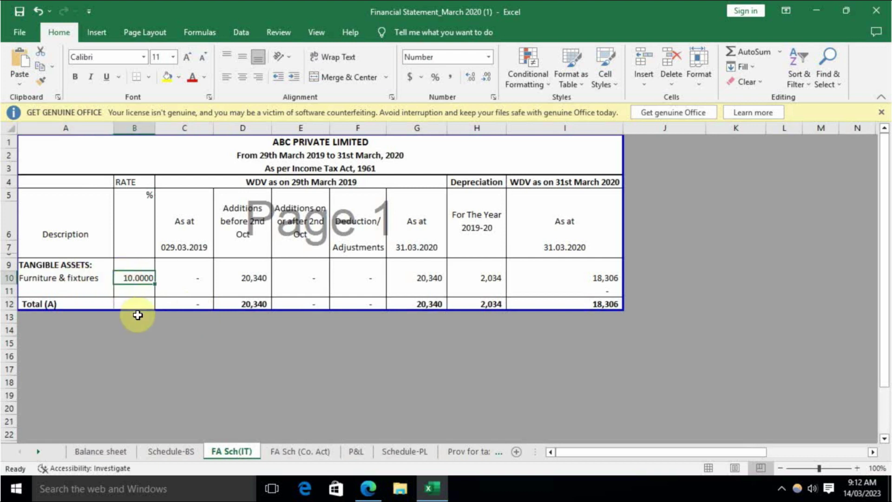
click(331, 451)
click(141, 275)
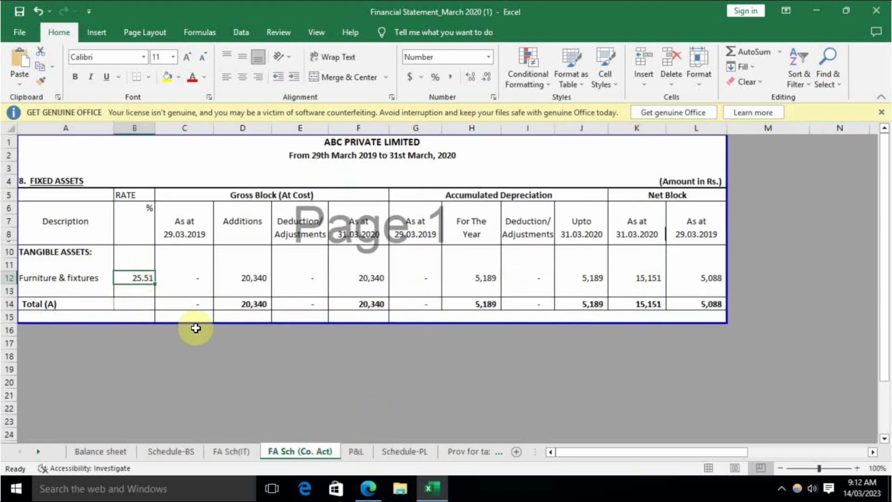
On the FA Sch(IT) sheet, inspect Furniture & fixtures additions before 2nd Oct, depreciation for 2019-20 and WDV as on 31st March 2020
click(232, 451)
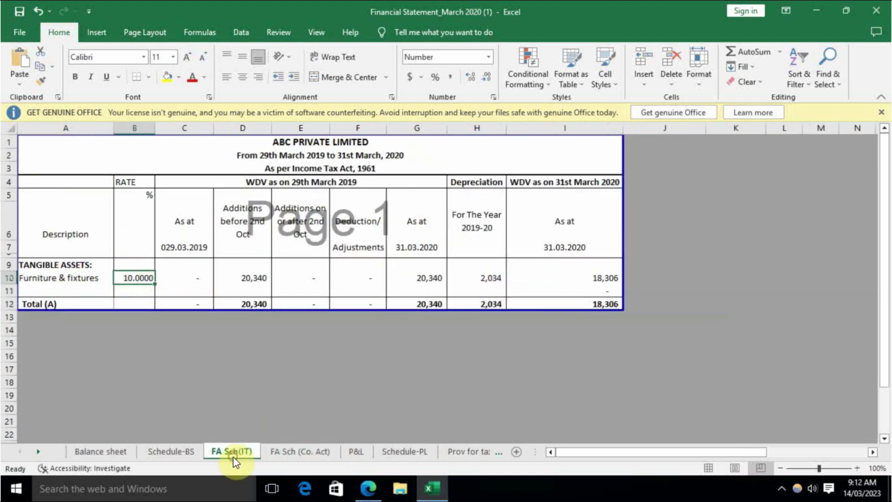
click(251, 282)
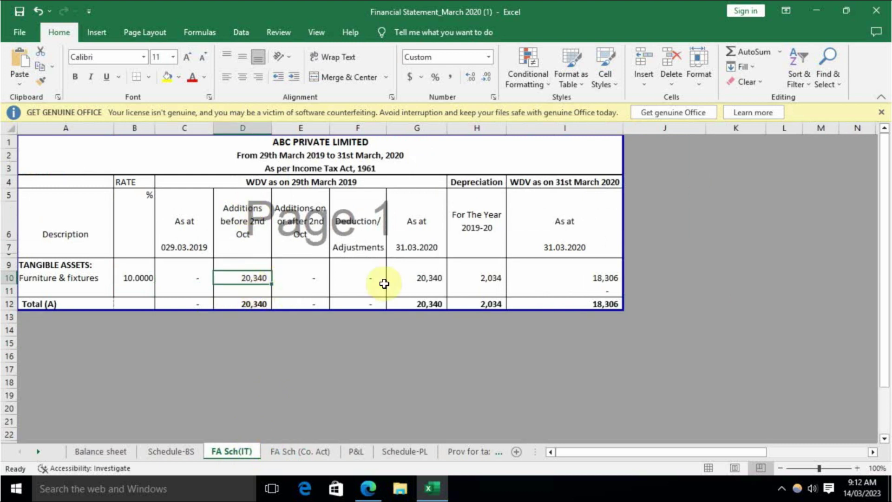
click(495, 281)
click(610, 280)
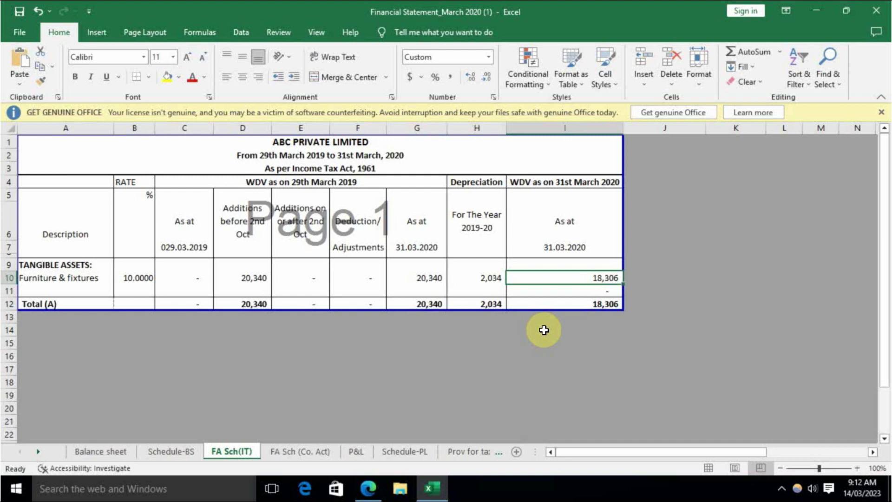
Compare Furniture & fixtures depreciation and WDV as on 31st March 2020 on FA Sch(IT) with the 31.03.2020 net block on FA Sch (Co. Act)
click(501, 279)
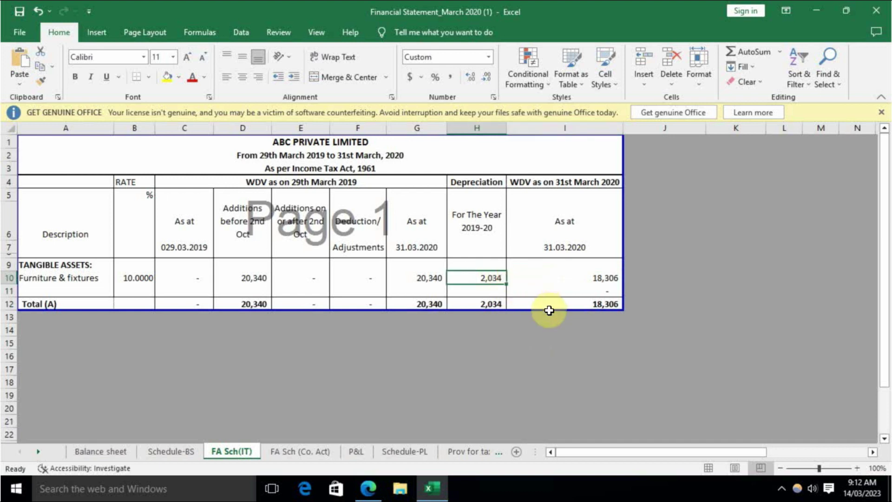
click(602, 279)
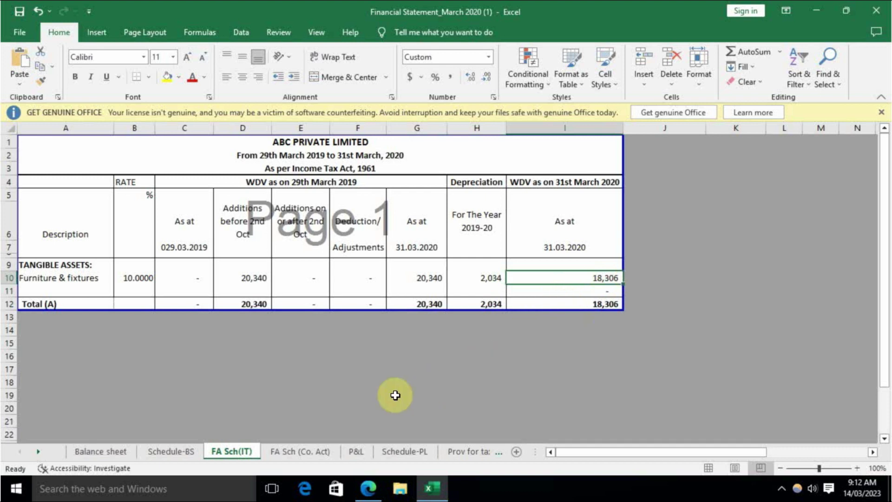
click(303, 451)
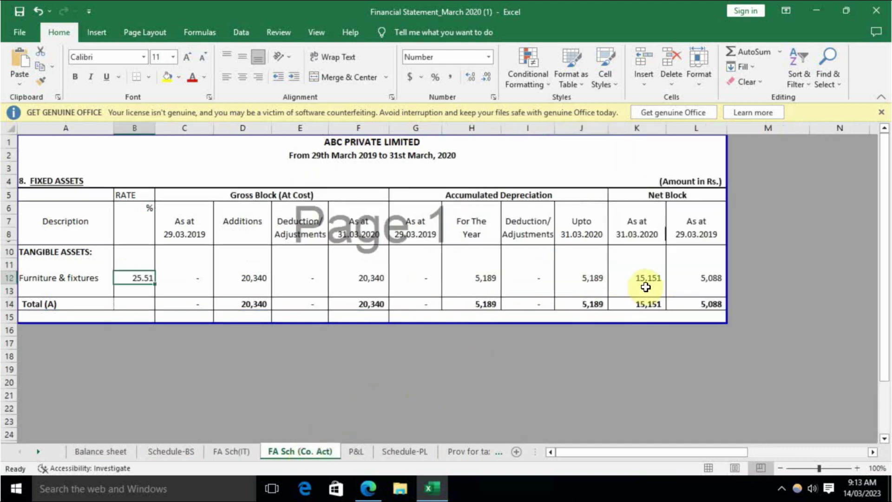
click(640, 279)
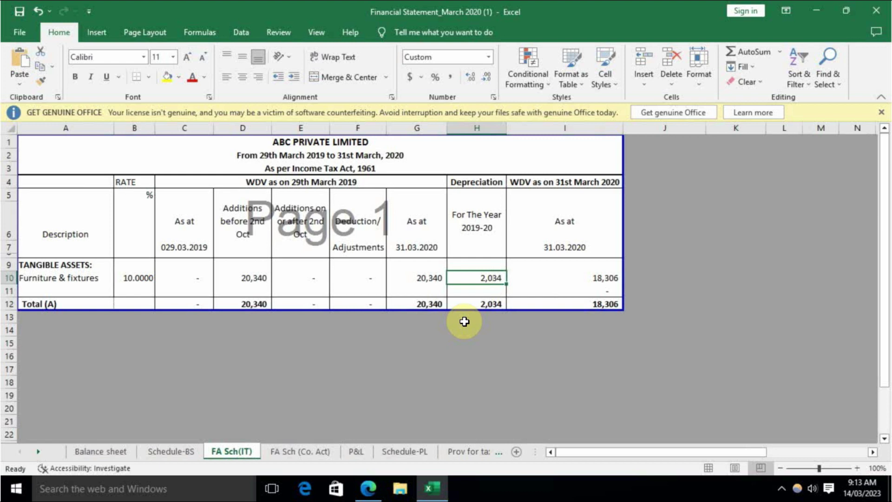
Review the P&L sheet's two period columns, from the column headings through earnings per share, and return to the Revenue section
click(356, 452)
scroll(279, 349, up, 10)
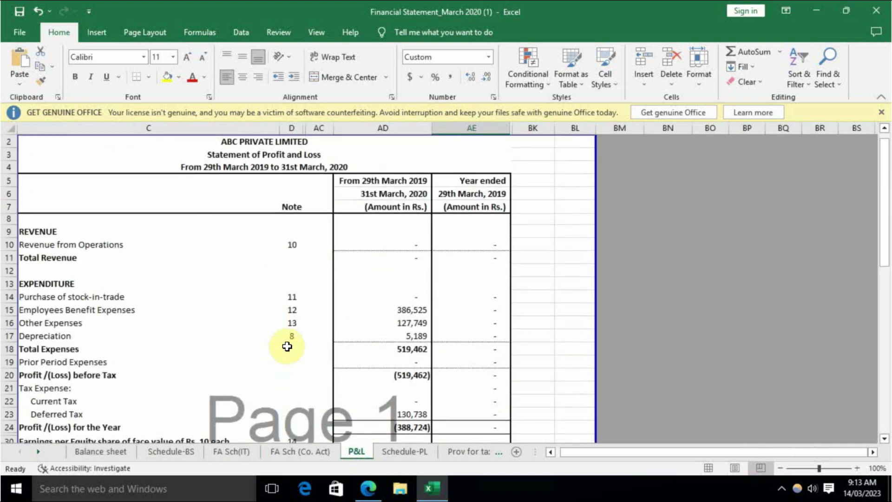
drag(470, 181, 462, 415)
scroll(463, 414, up, 6)
drag(383, 181, 380, 260)
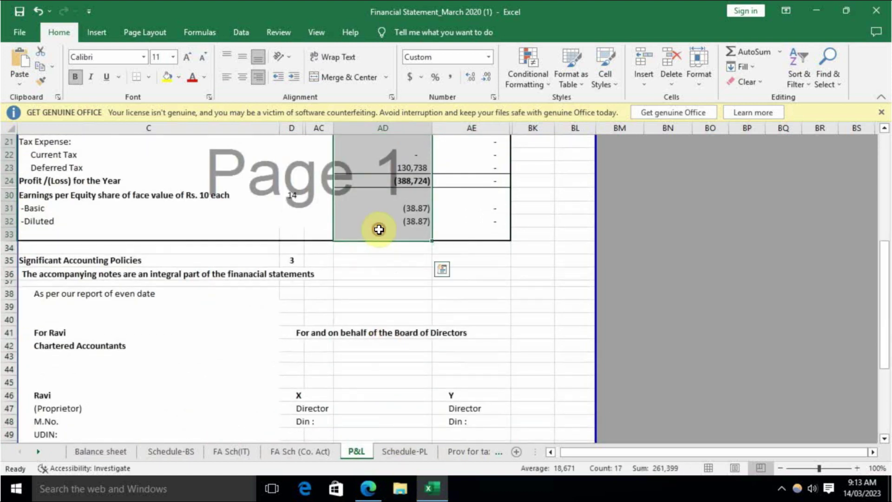
scroll(375, 343, up, 6)
click(360, 227)
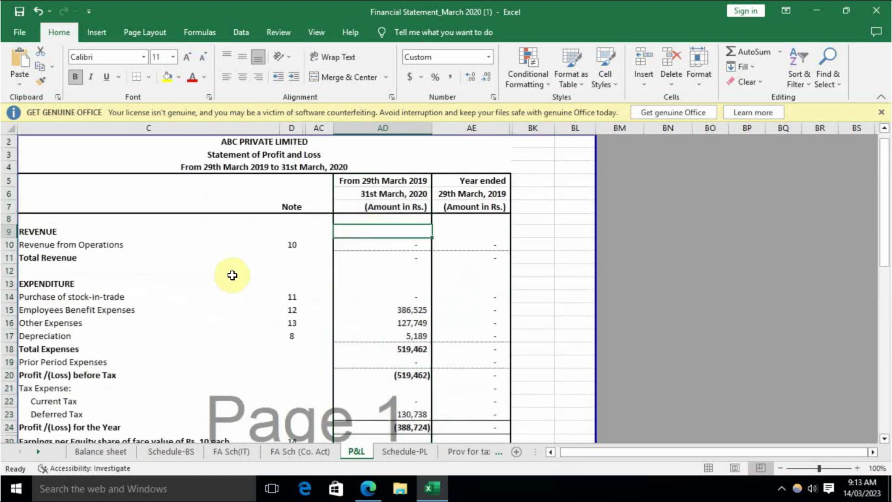
Trace Revenue from Operations on the P&L sheet to Note 10 on Schedule-PL, inspecting its Revenue from Operations and Other Income amounts
click(381, 245)
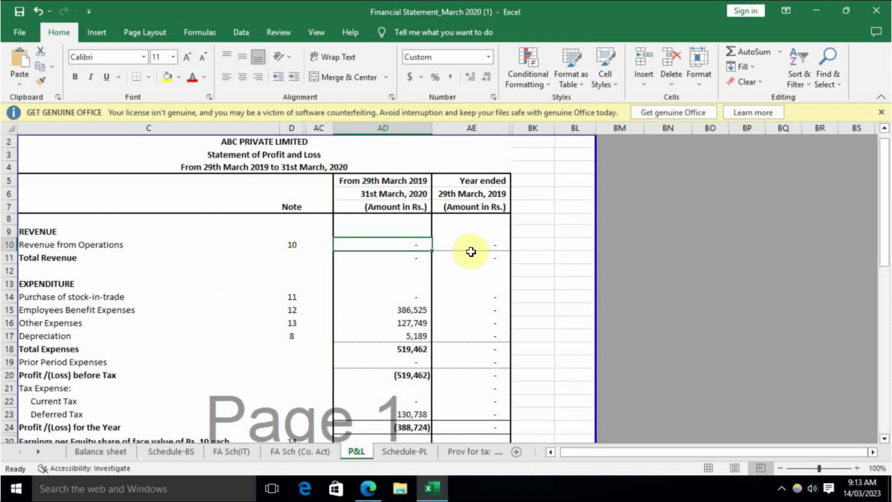
click(293, 245)
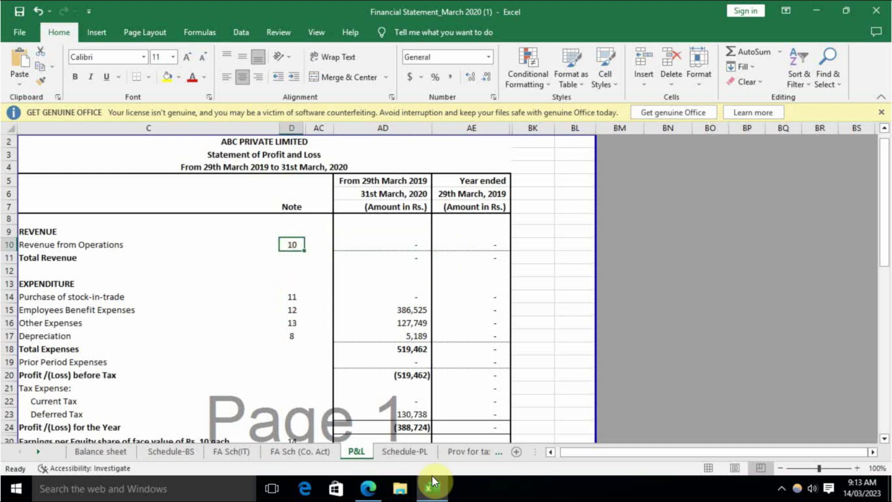
click(408, 457)
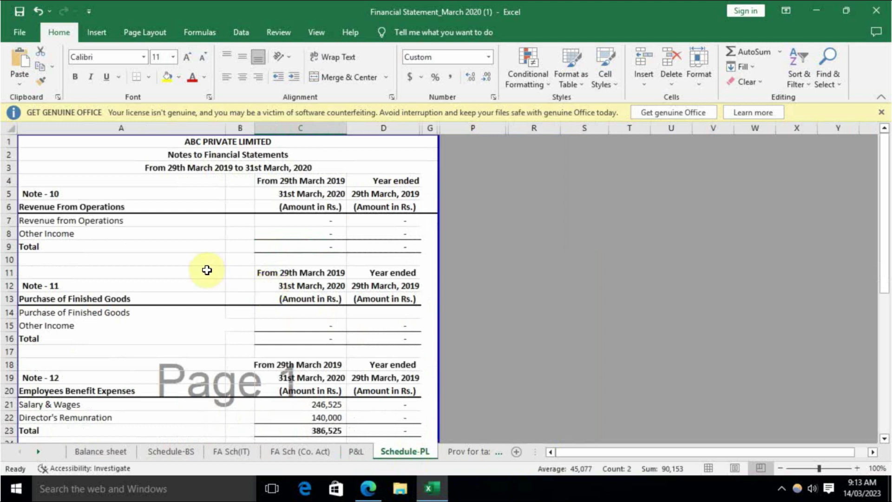
drag(55, 221, 244, 223)
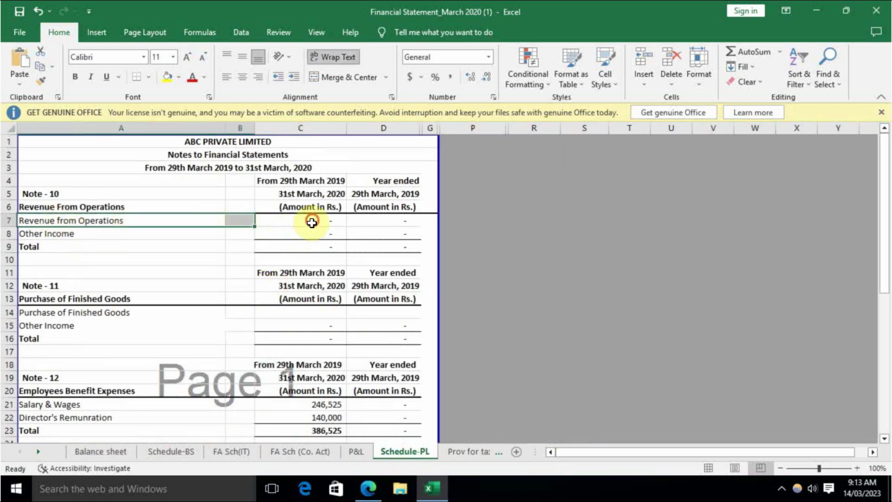
click(311, 221)
click(283, 236)
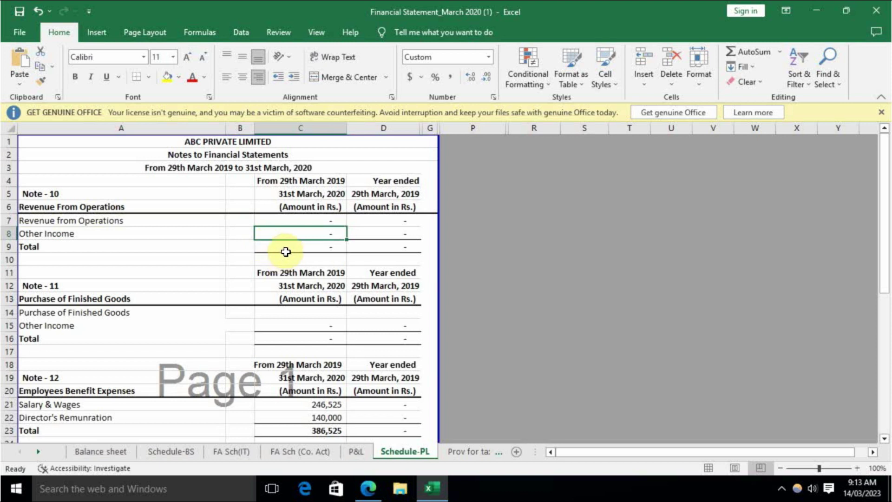
Trace Purchase of stock-in-trade under Expenditure on the P&L sheet to the Note 11 amounts on Schedule-PL
click(356, 450)
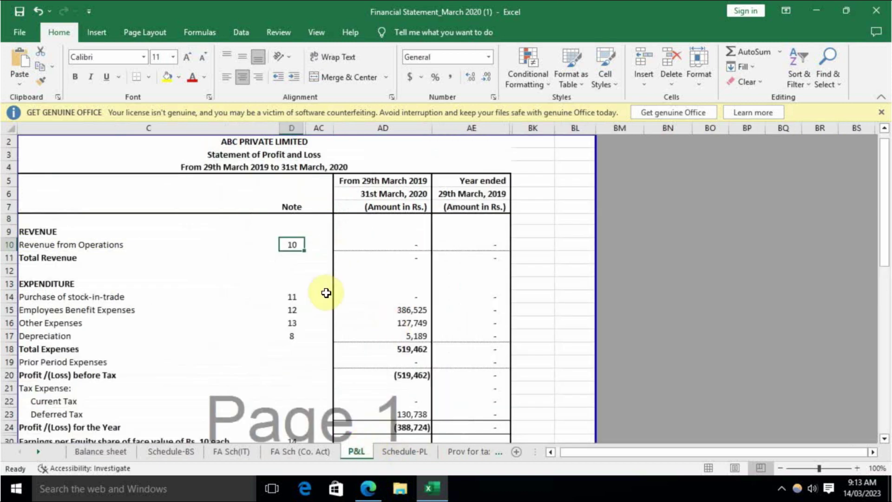
click(38, 285)
click(113, 310)
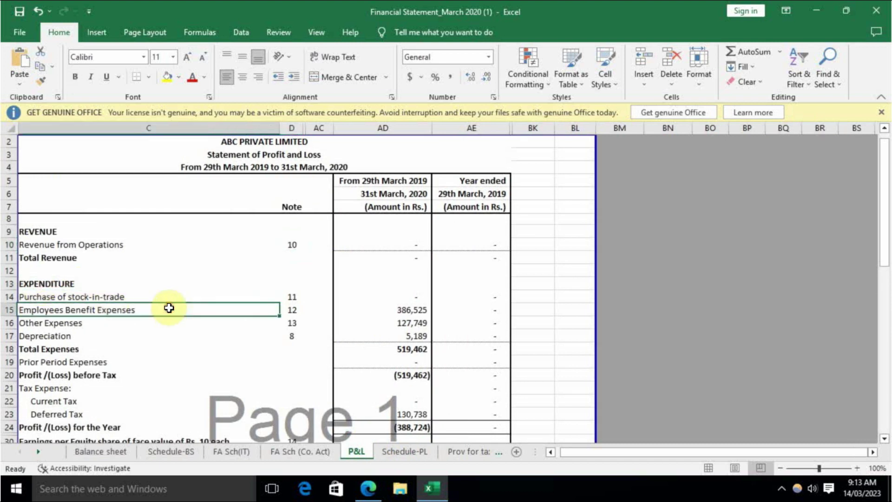
click(296, 298)
click(396, 296)
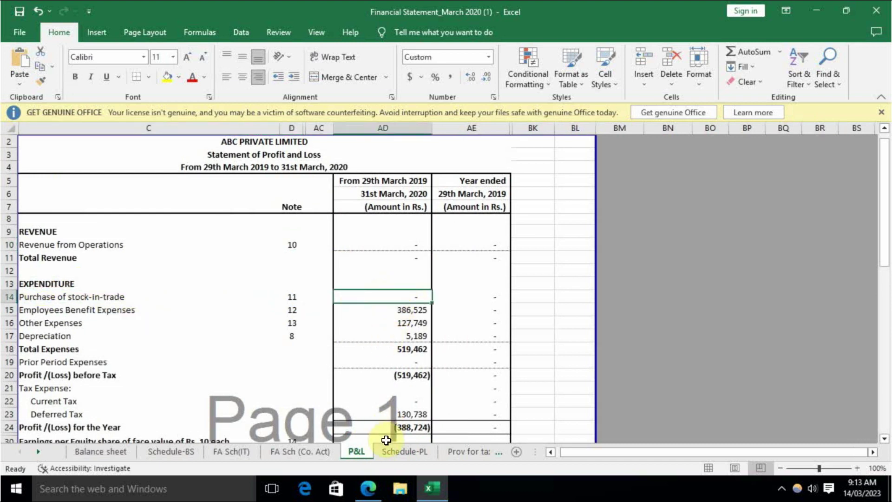
click(405, 451)
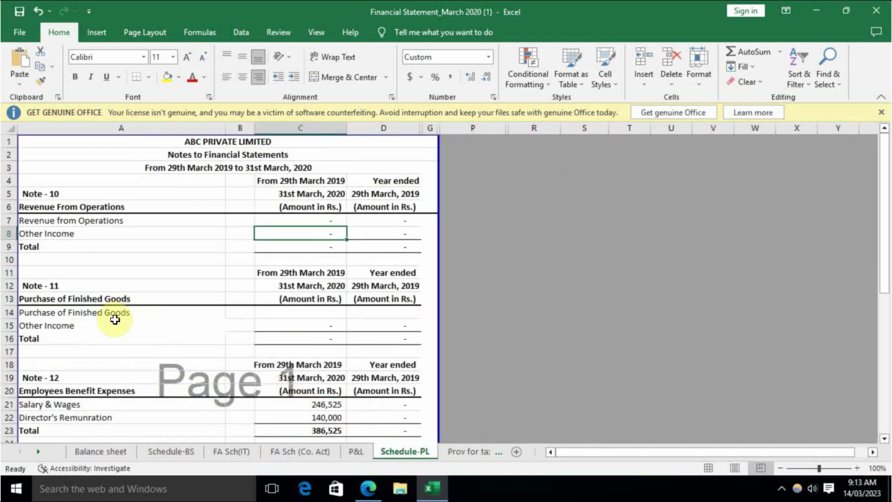
click(314, 314)
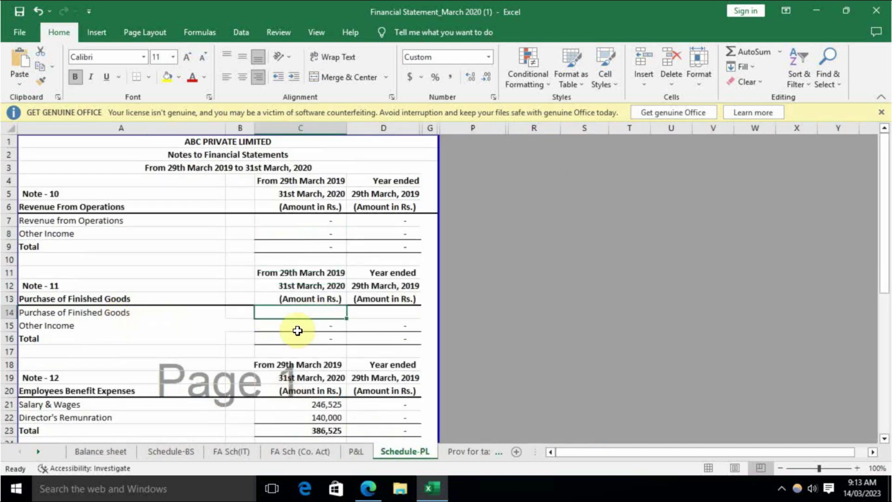
click(319, 323)
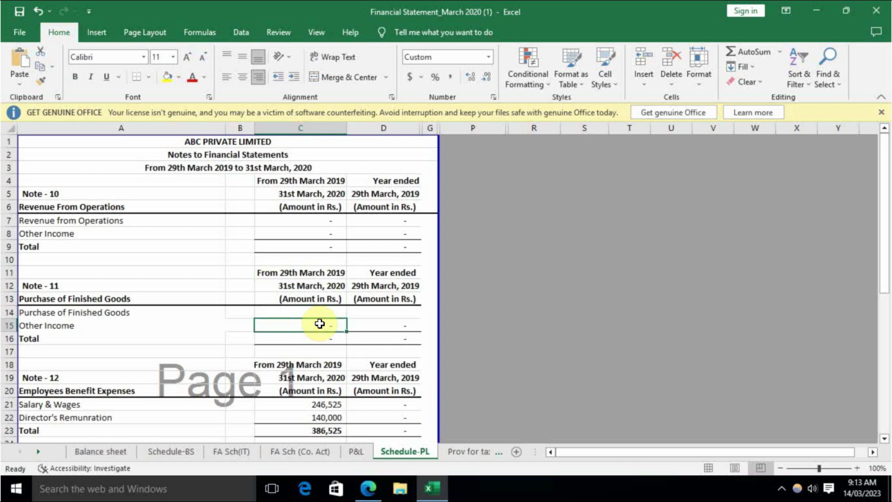
Trace Employees Benefit Expenses on P&L to Note 12's salary, director's remuneration and total on Schedule-PL, then check the total against the P&L amount
click(357, 452)
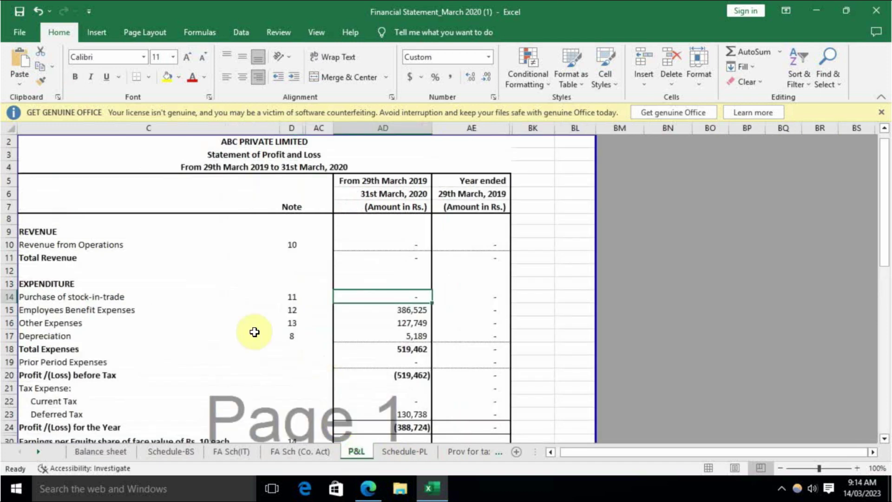
click(118, 309)
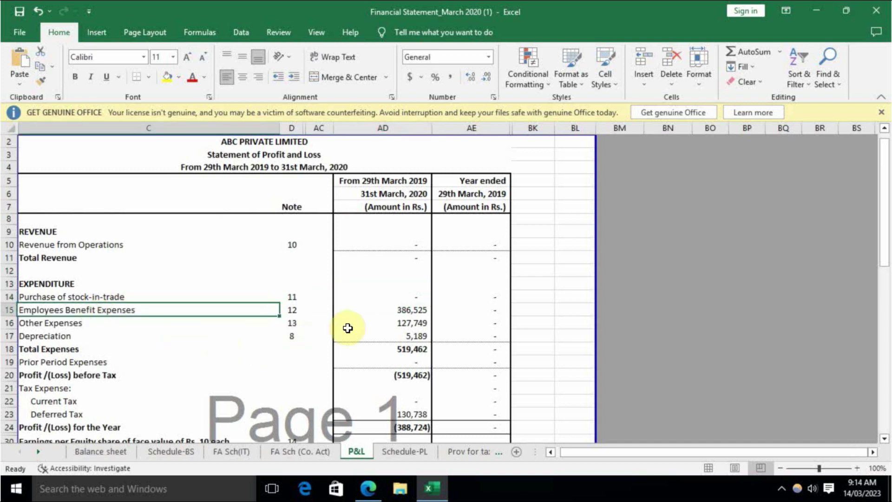
click(293, 312)
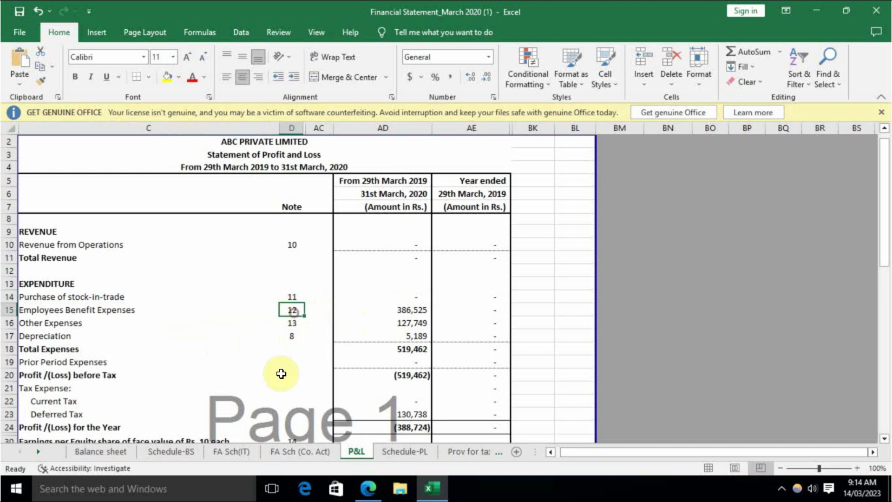
click(399, 452)
scroll(232, 368, down, 3)
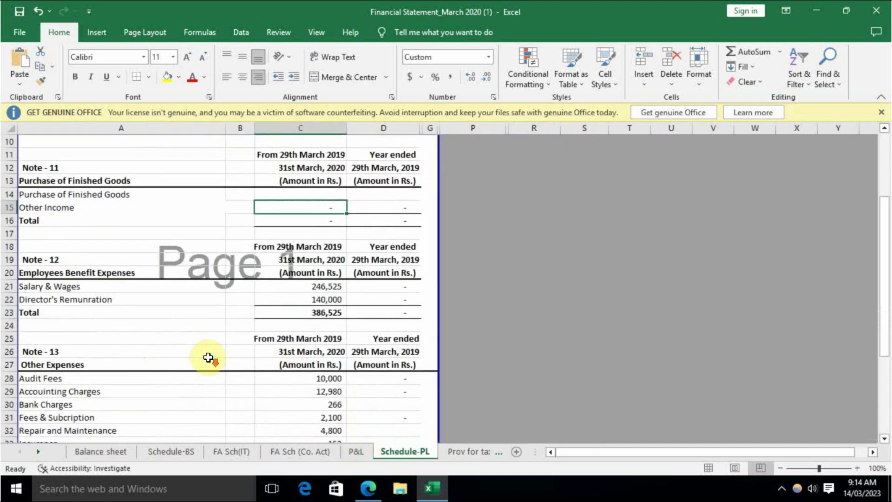
click(59, 285)
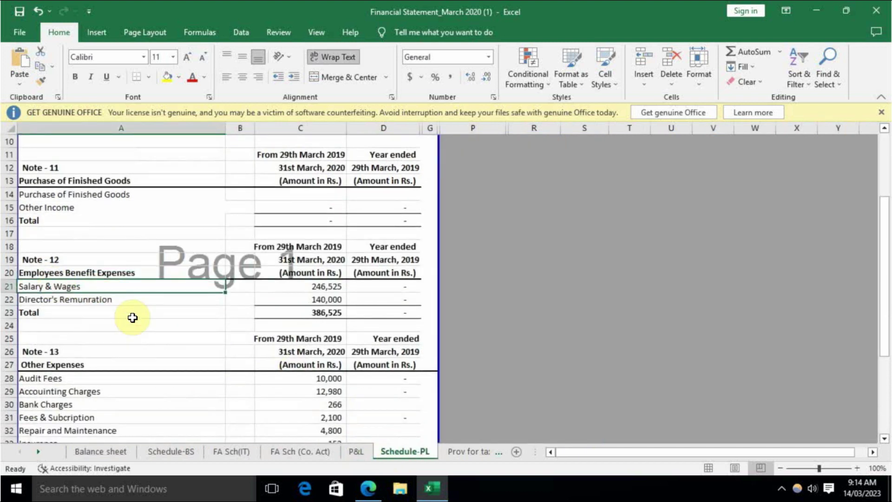
click(309, 285)
click(314, 298)
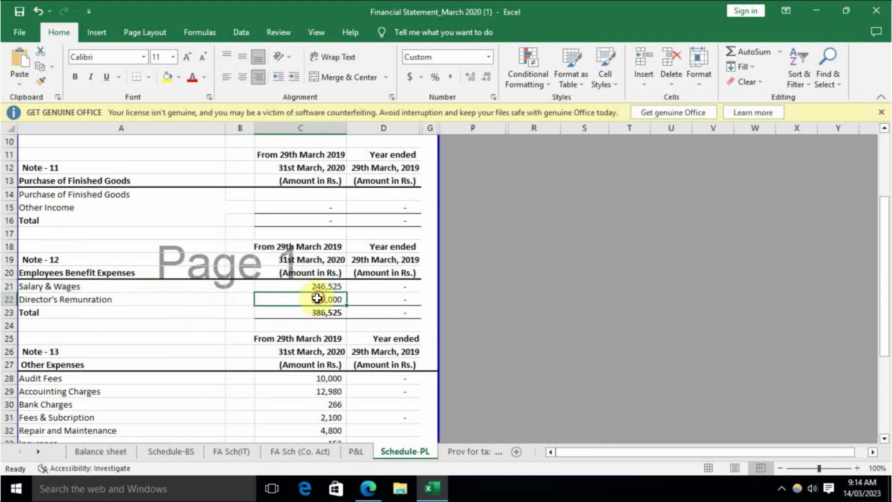
click(318, 312)
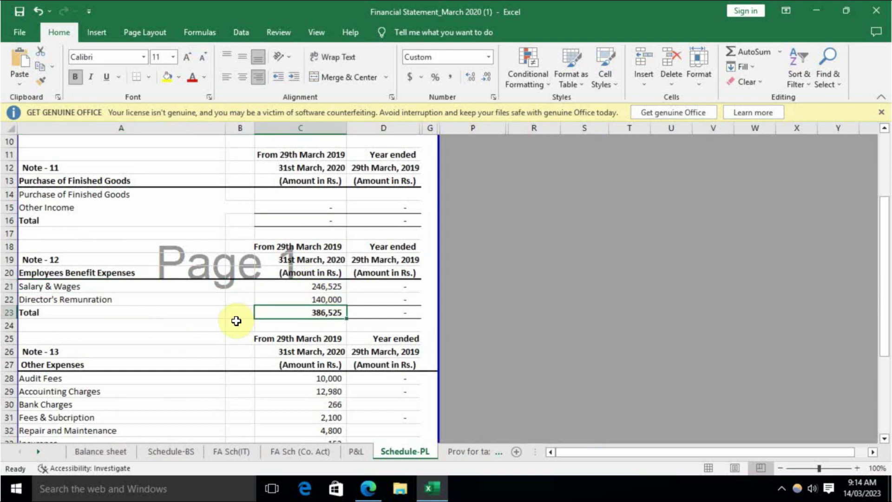
click(356, 451)
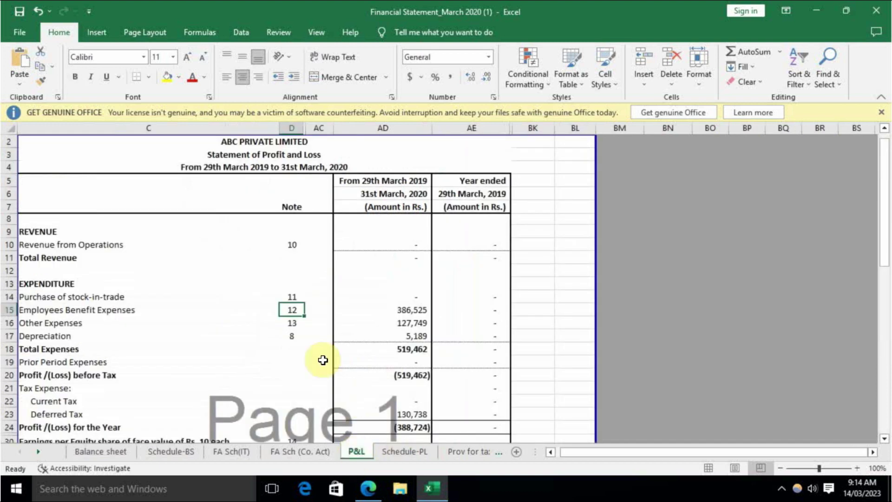
click(416, 307)
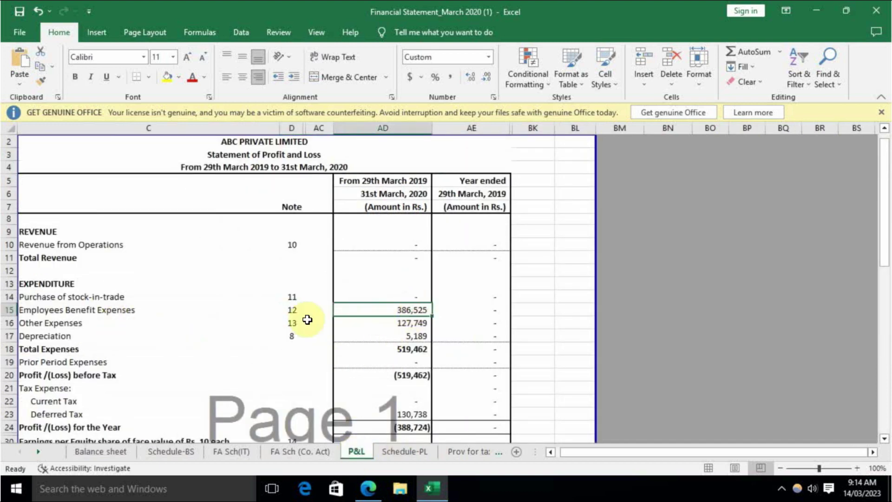
Trace Other Expenses from P&L to the Note 13 breakdown and total on Schedule-PL, and check the total against the P&L amount
click(295, 323)
click(409, 451)
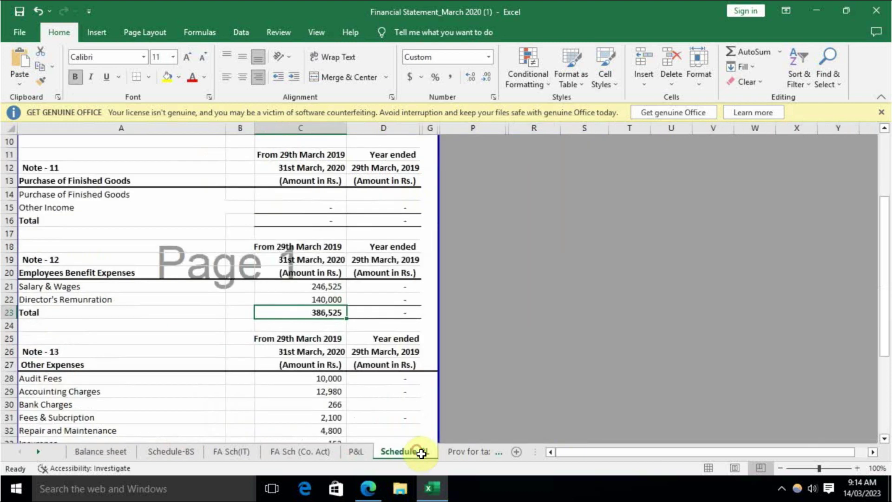
scroll(201, 367, down, 2)
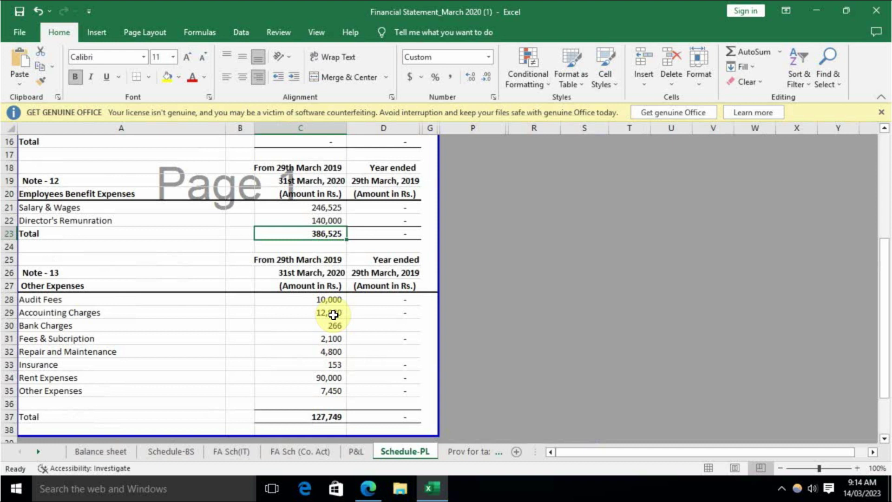
scroll(334, 315, down, 1)
click(317, 376)
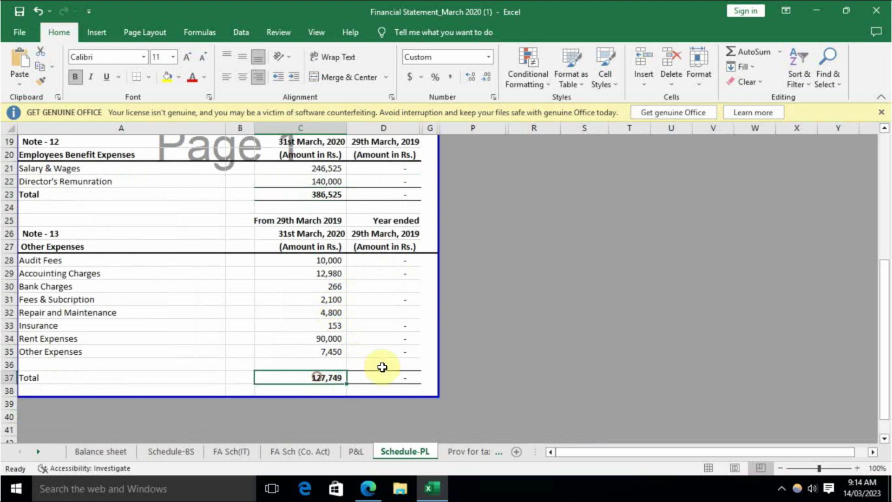
click(356, 452)
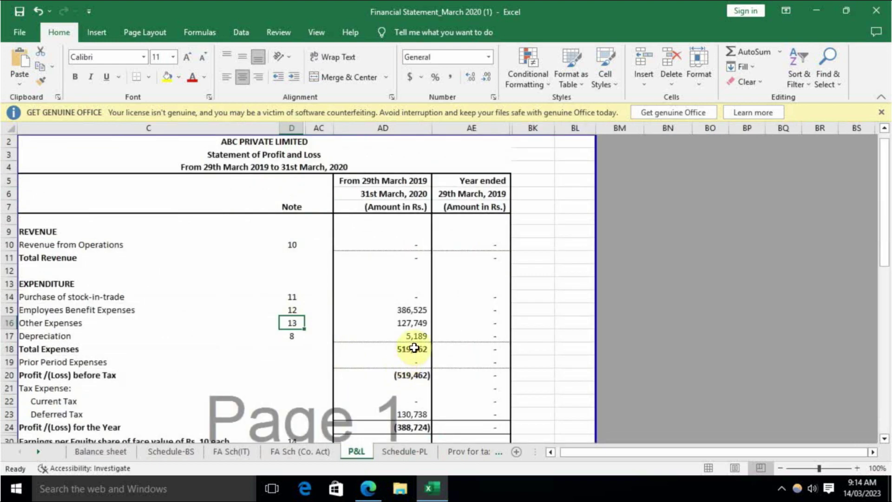
click(417, 325)
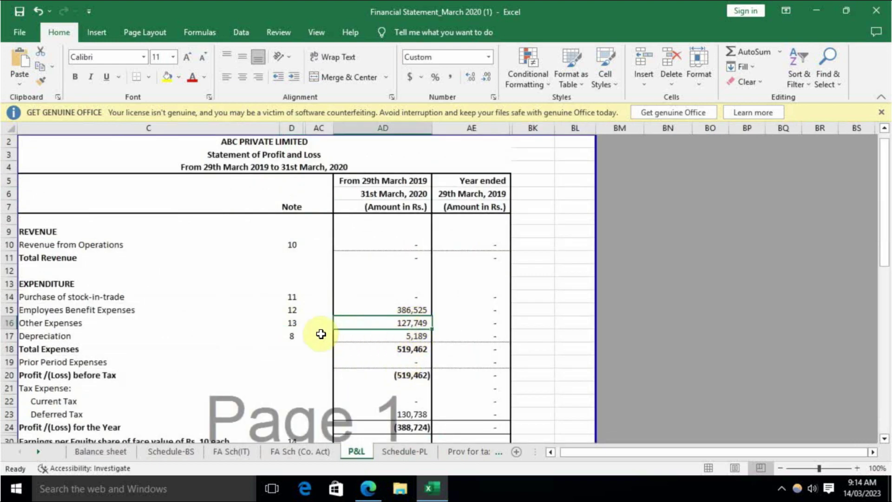
Trace the P&L Depreciation amount through its note 8 reference to the fixed assets schedule on FA Sch (Co. Act)
click(296, 333)
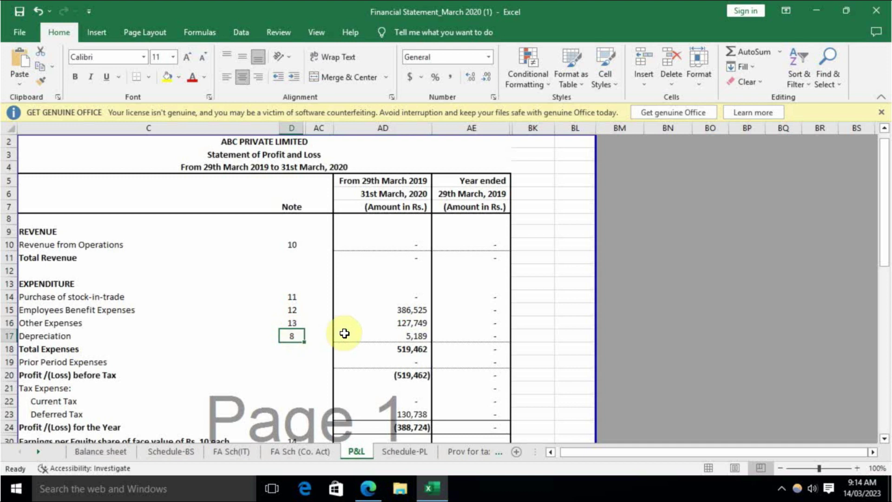
click(421, 336)
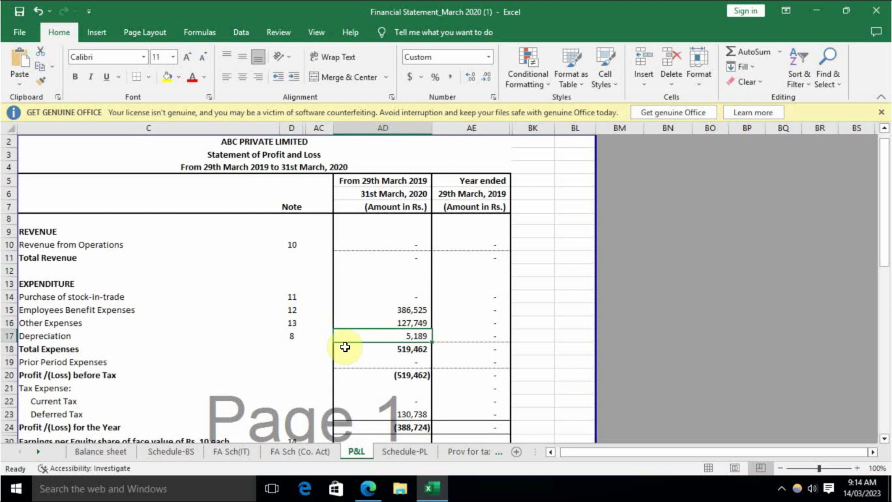
click(318, 450)
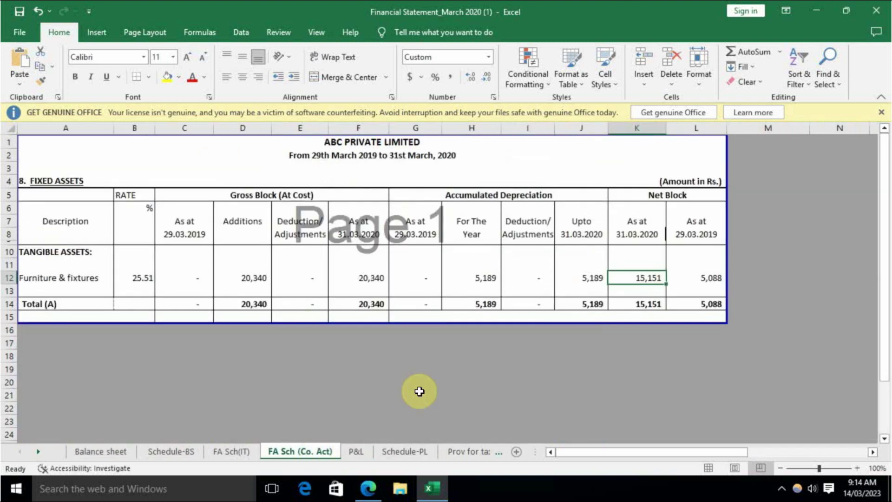
Check the furniture & fixtures depreciation for the year on FA Sch (Co. Act) against the Depreciation amount on P&L
click(483, 278)
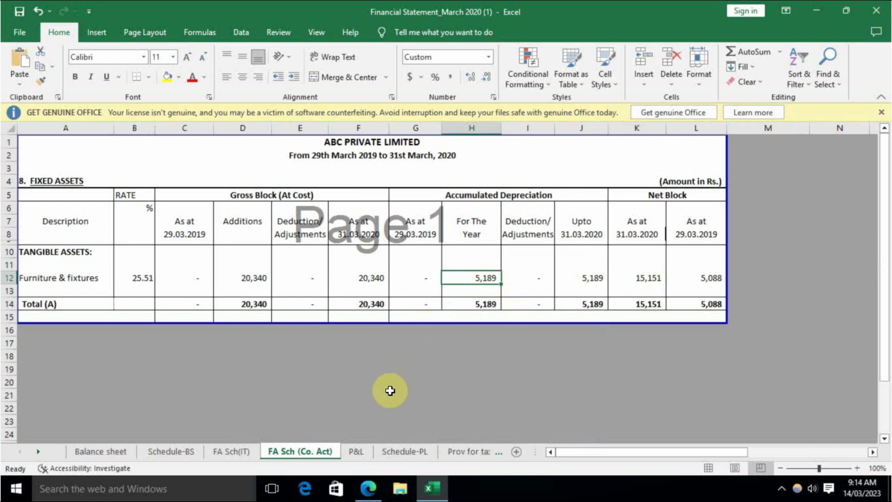
click(357, 451)
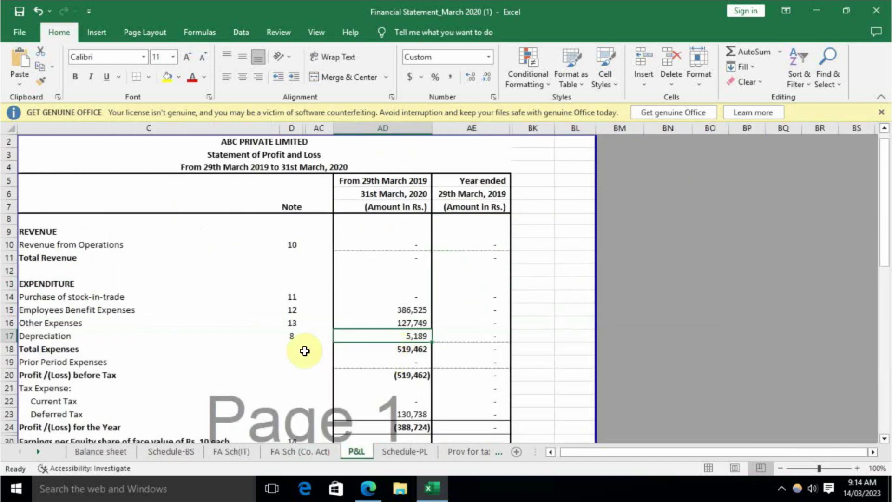
Review Prior Period Expenses and Profit/(Loss) before Tax on P&L, relating the loss to Revenue from Operations
scroll(303, 351, down, 2)
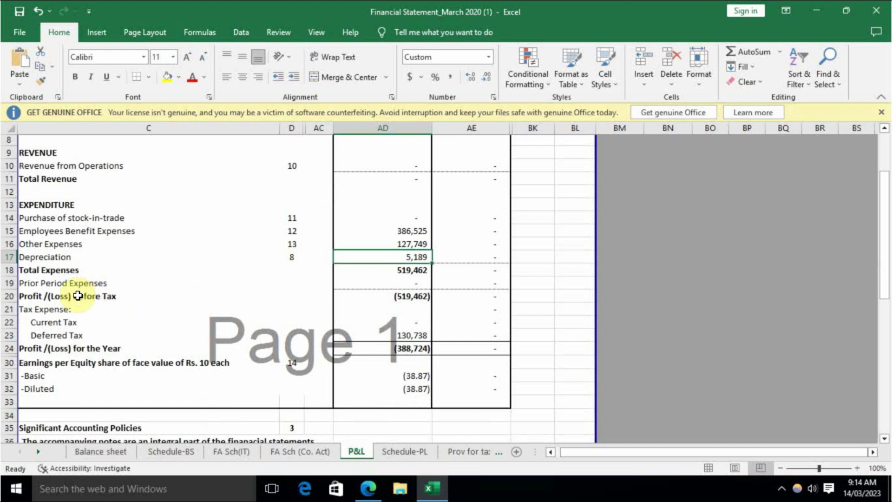
click(56, 283)
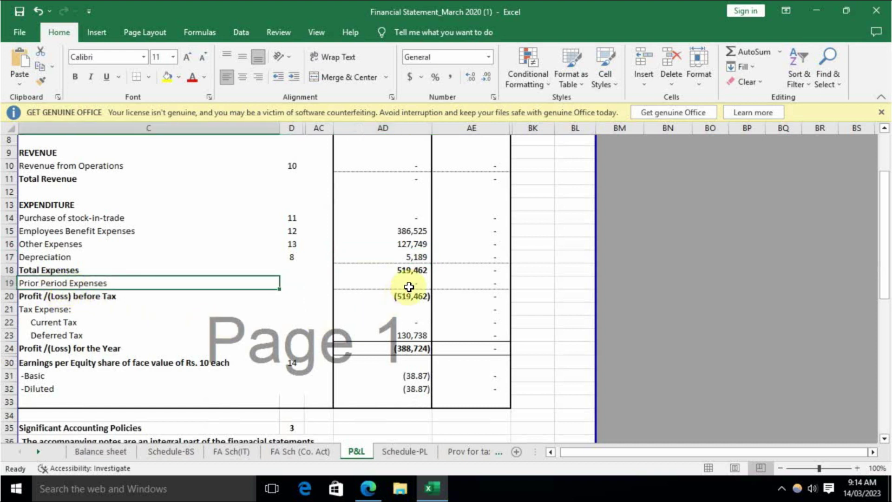
click(54, 298)
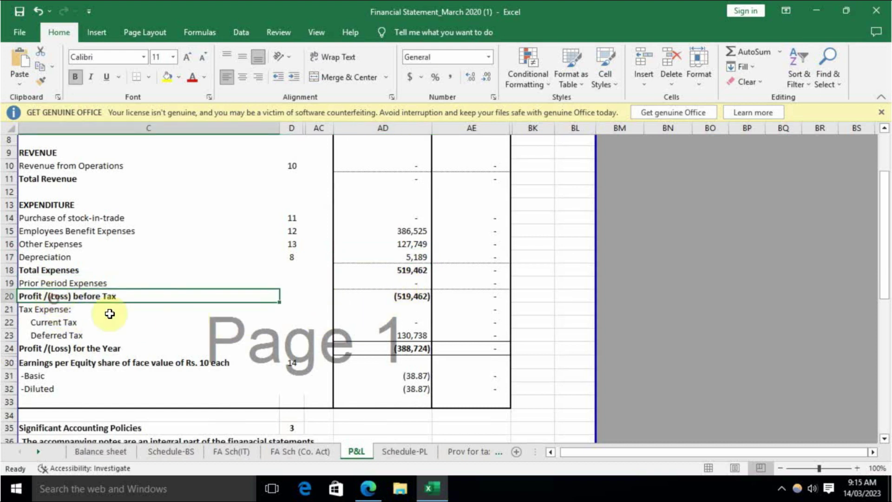
click(411, 296)
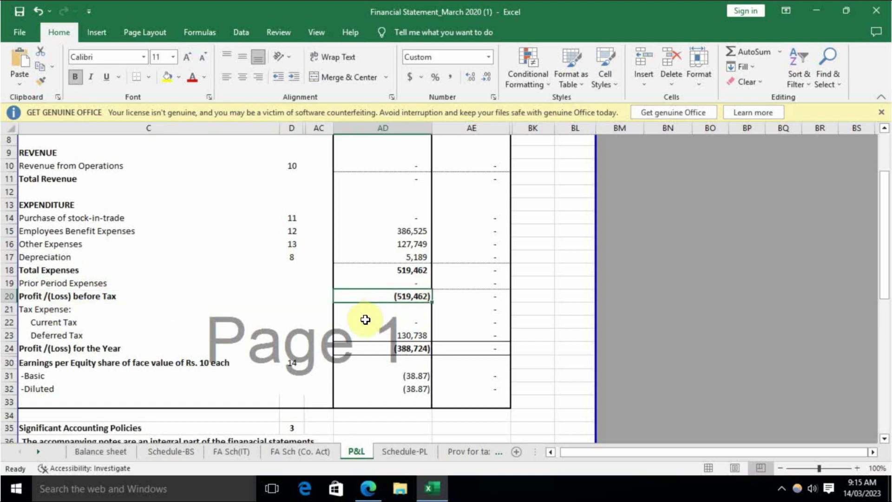
scroll(365, 340, up, 2)
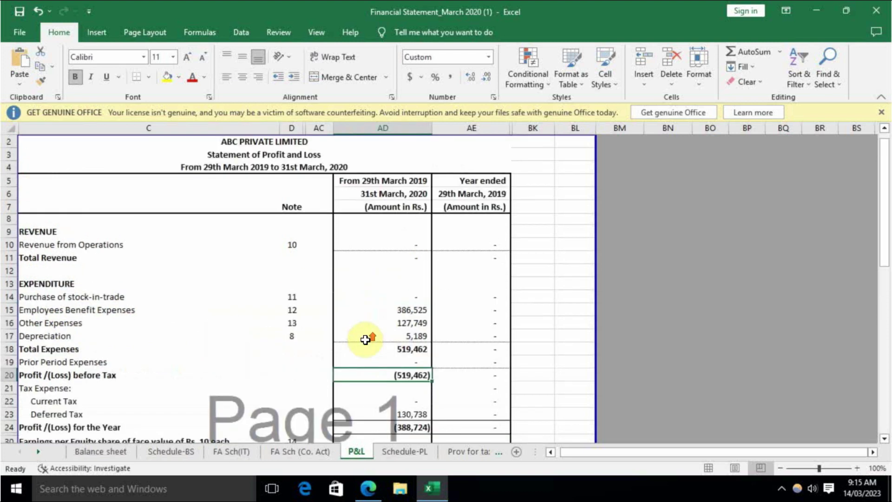
click(395, 240)
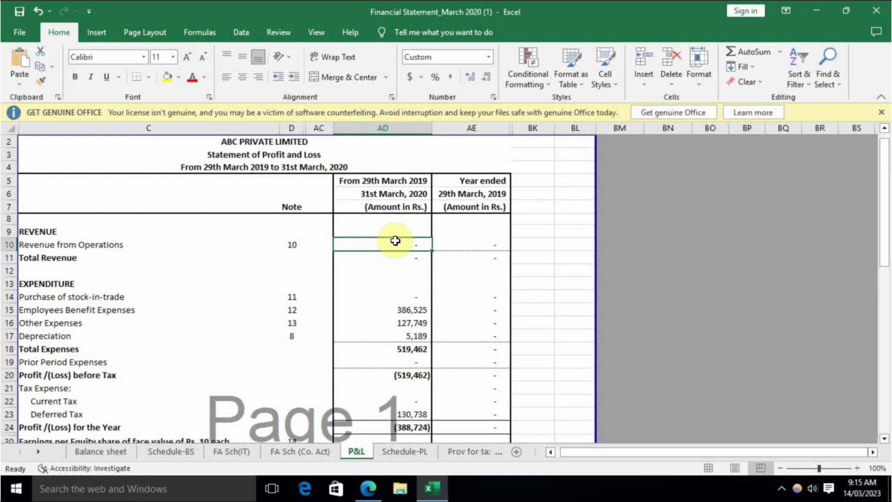
click(422, 375)
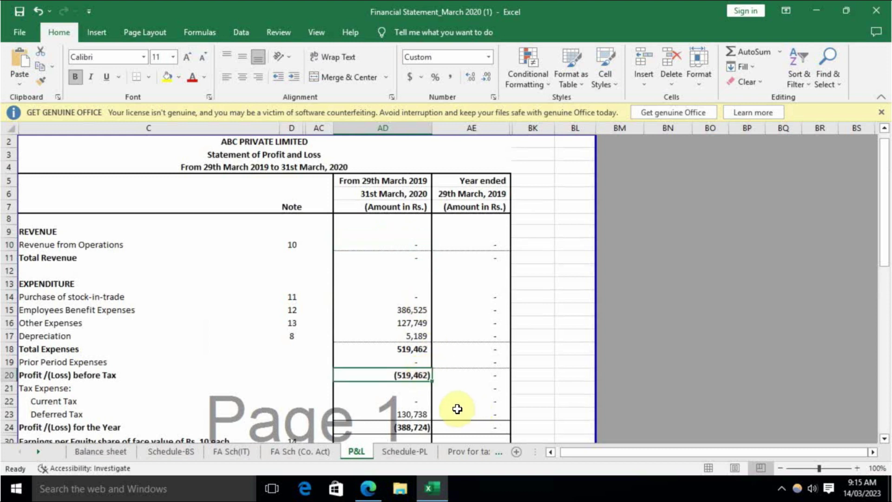
Examine the Current Tax line under Tax Expense and its amount for the period ended 31st March, 2020
scroll(439, 408, down, 1)
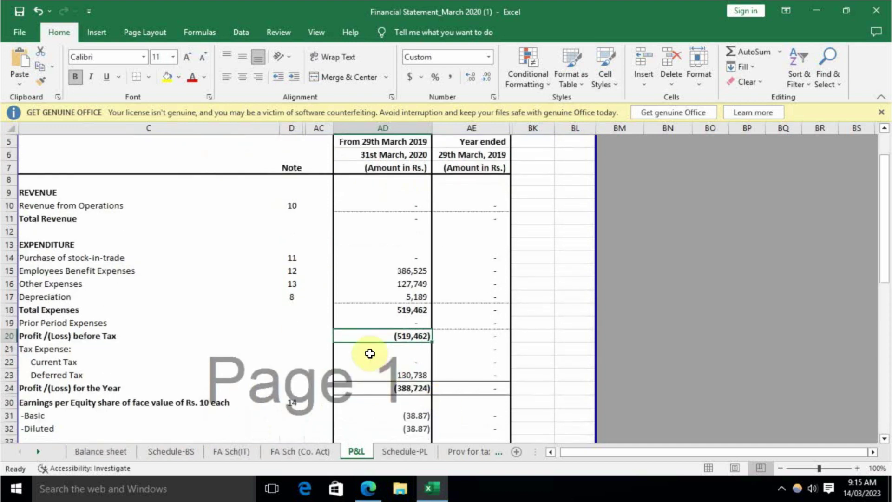
click(53, 361)
click(409, 362)
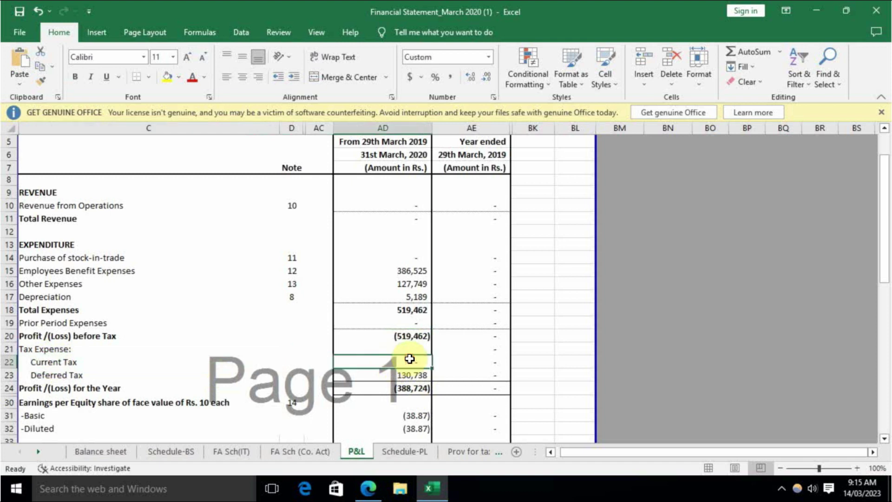
Colour the Deferred Tax row on P&L red, from its label through the 31st March, 2020 amount
click(60, 375)
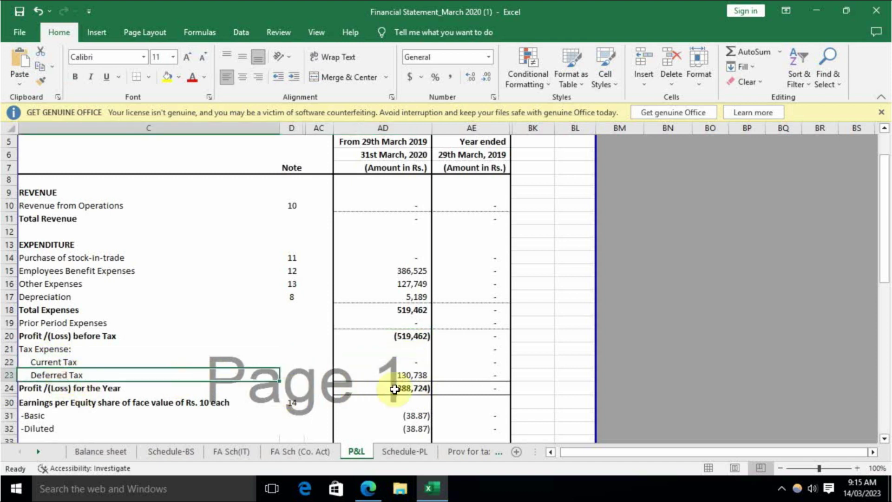
click(412, 376)
click(301, 390)
click(404, 377)
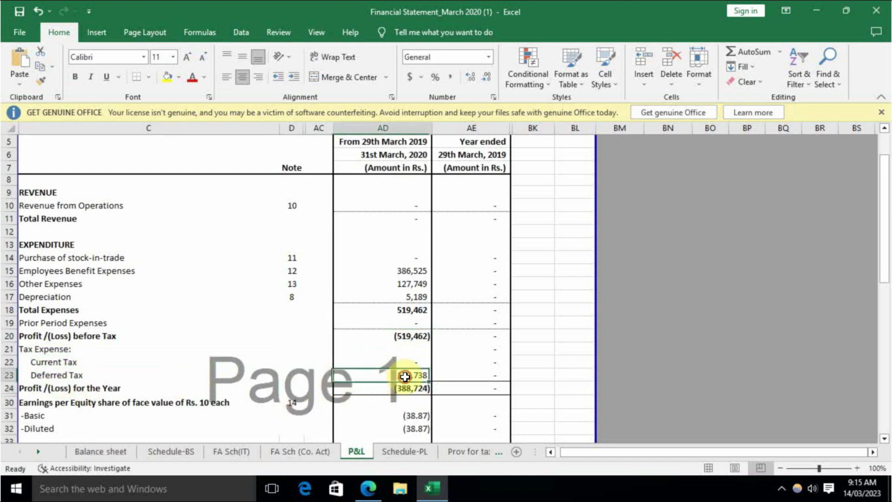
drag(46, 372, 404, 375)
click(192, 78)
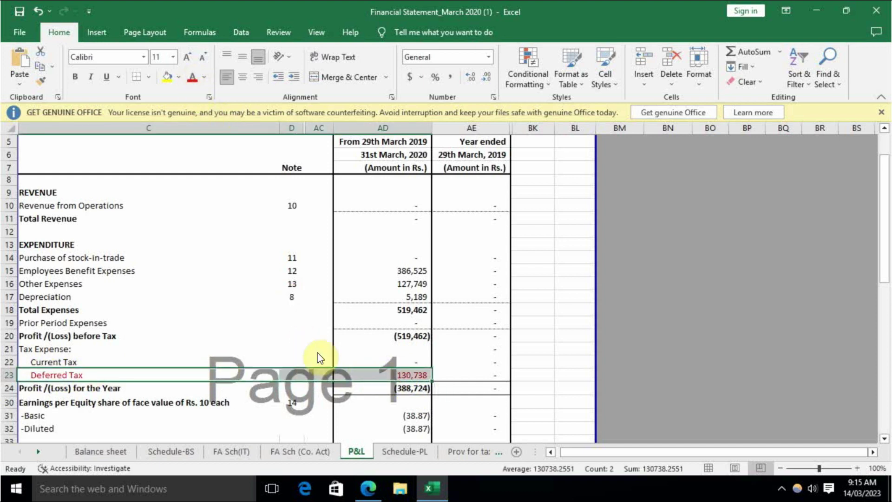
Examine the Depreciation row and tax rate of the Deferred Tax Calculation on the Prov for tax and DTA sheet
click(475, 454)
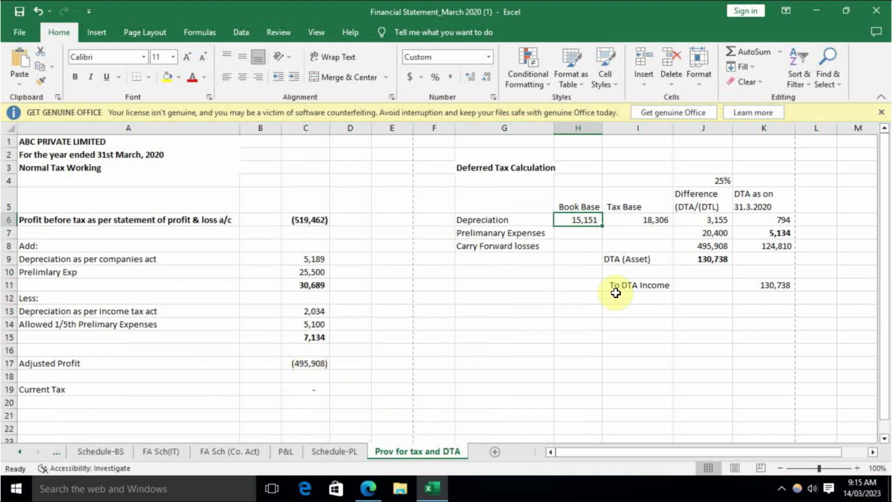
key(Right)
key(Right)
key(Right)
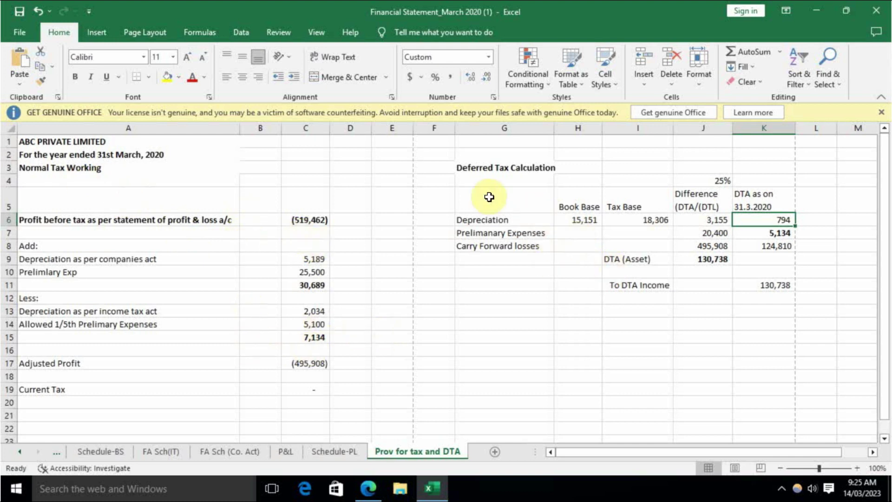
click(725, 180)
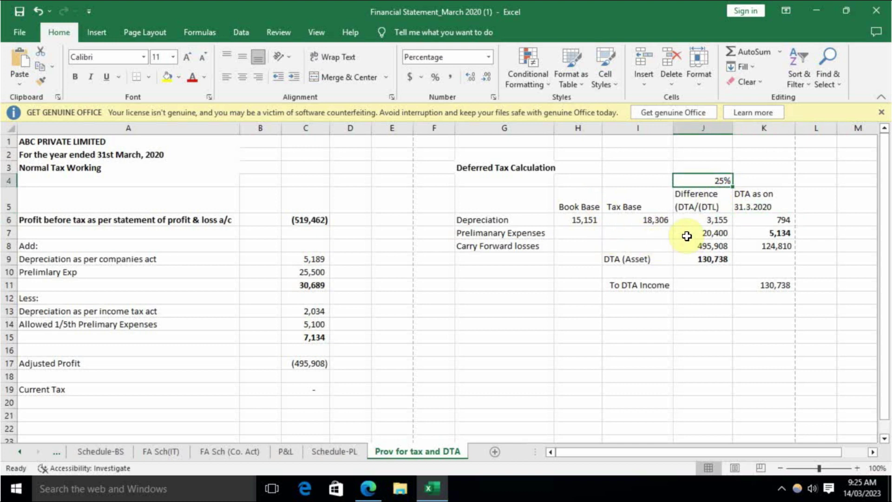
click(713, 222)
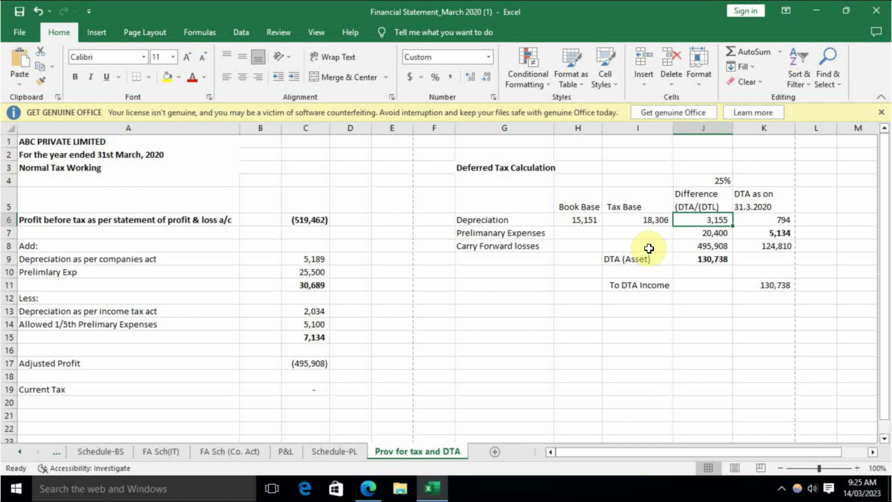
Trace the Depreciation book base in the Deferred Tax Calculation to the 31.03.2020 net block on FA Sch (Co. Act)
click(497, 222)
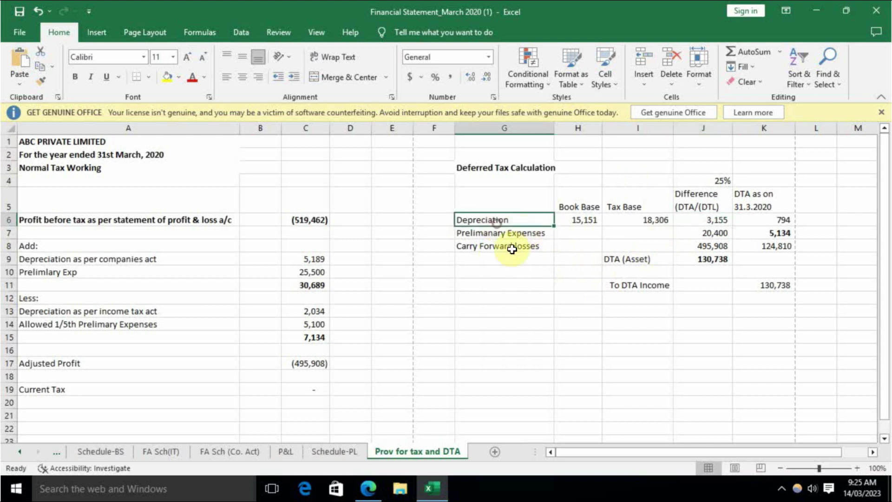
click(583, 225)
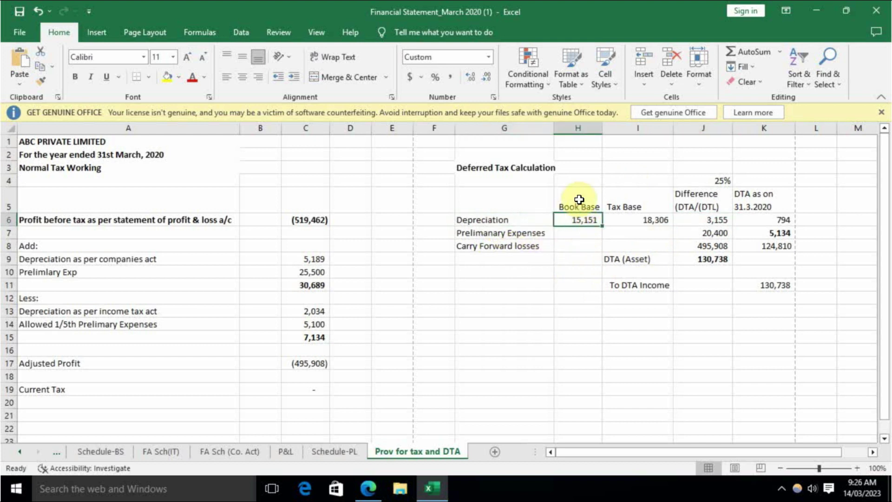
click(643, 221)
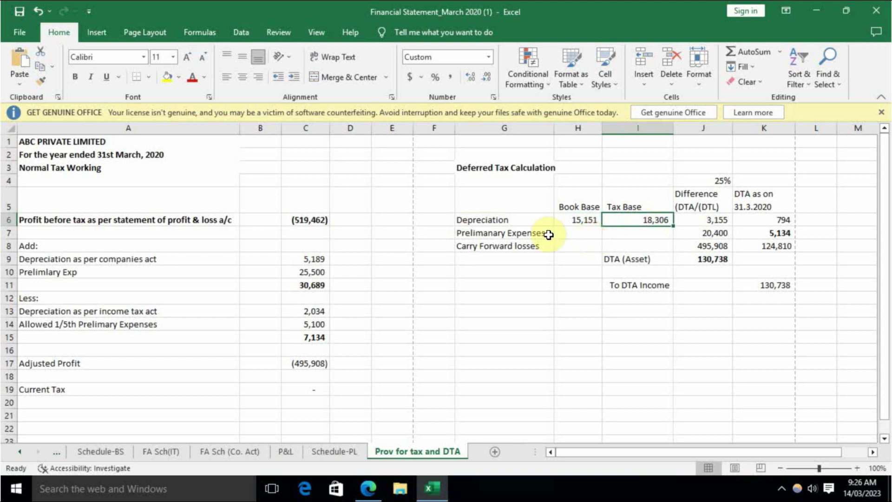
click(562, 226)
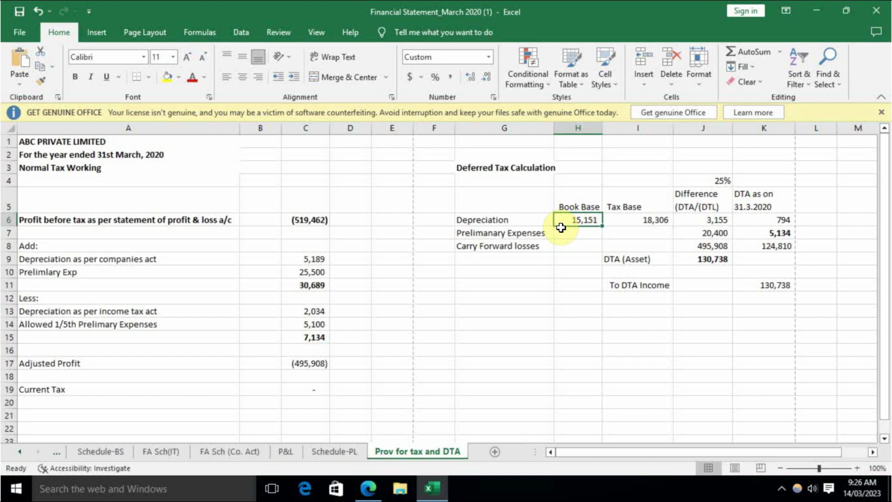
click(236, 451)
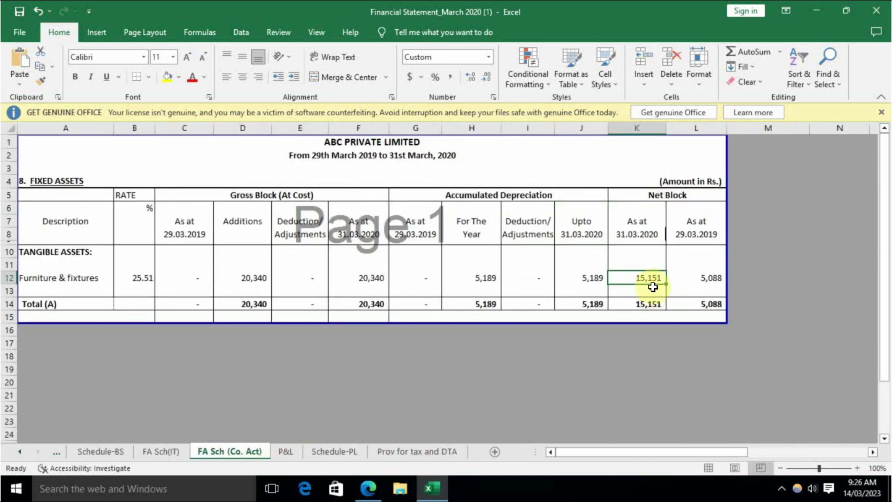
click(413, 450)
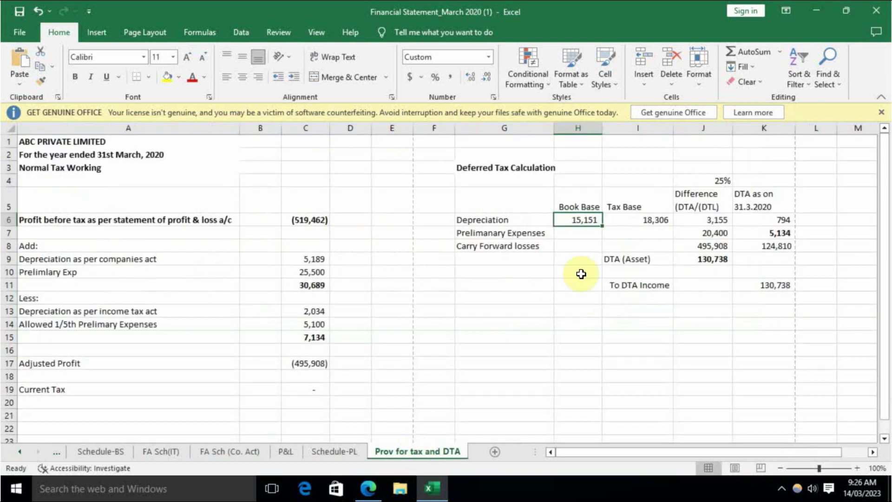
Trace the Depreciation tax base to the furniture & fixtures WDV as on 31st March 2020 on FA Sch(IT)
click(635, 222)
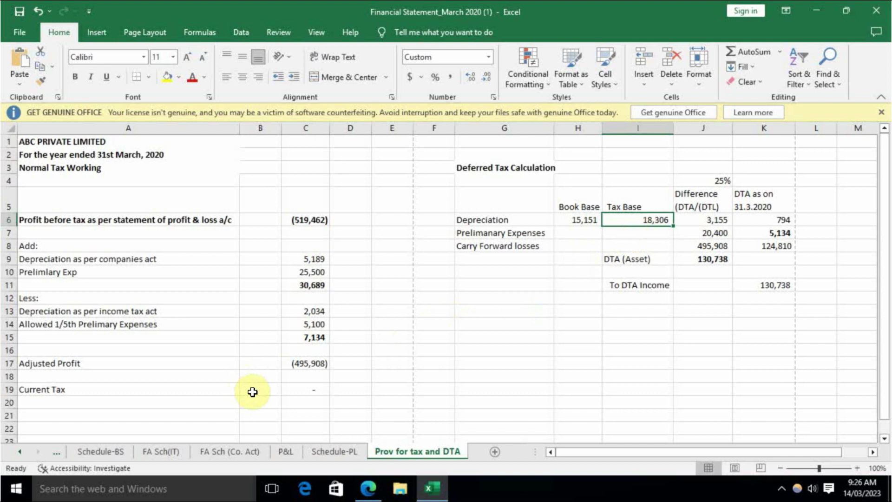
click(165, 452)
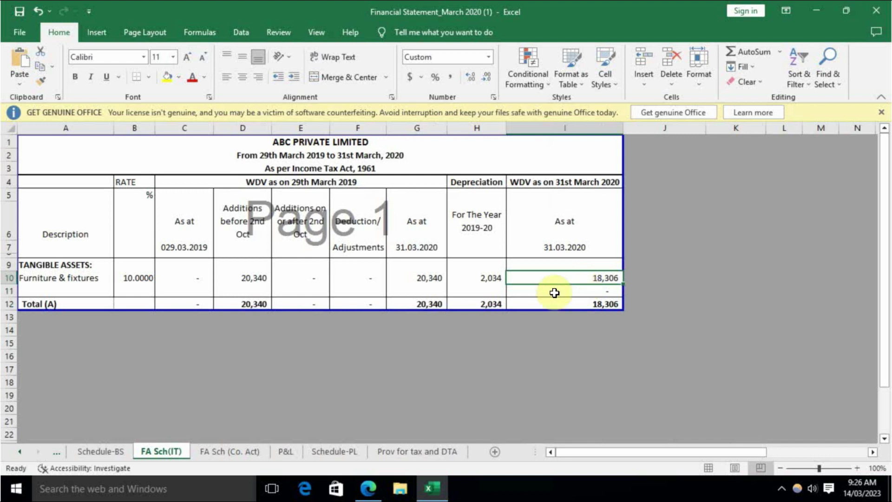
click(428, 452)
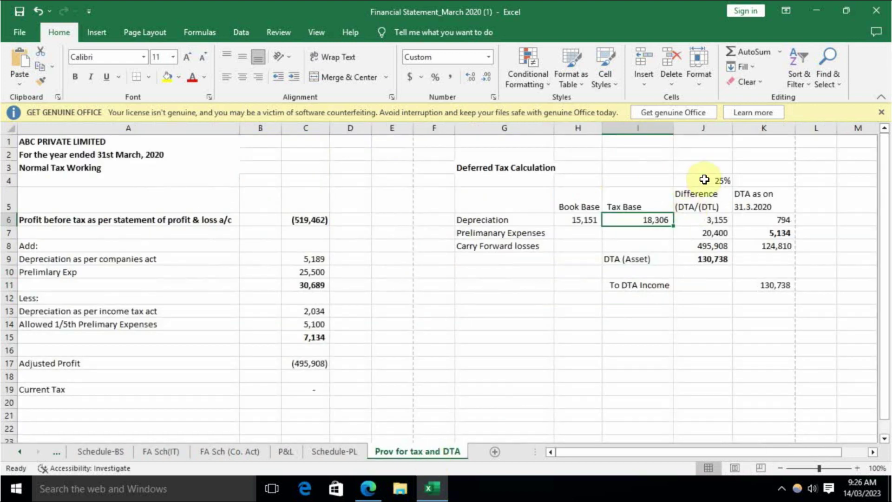
Follow the Depreciation difference through the tax rate to its DTA as on 31.3.2020 in the Deferred Tax Calculation
click(707, 180)
click(774, 225)
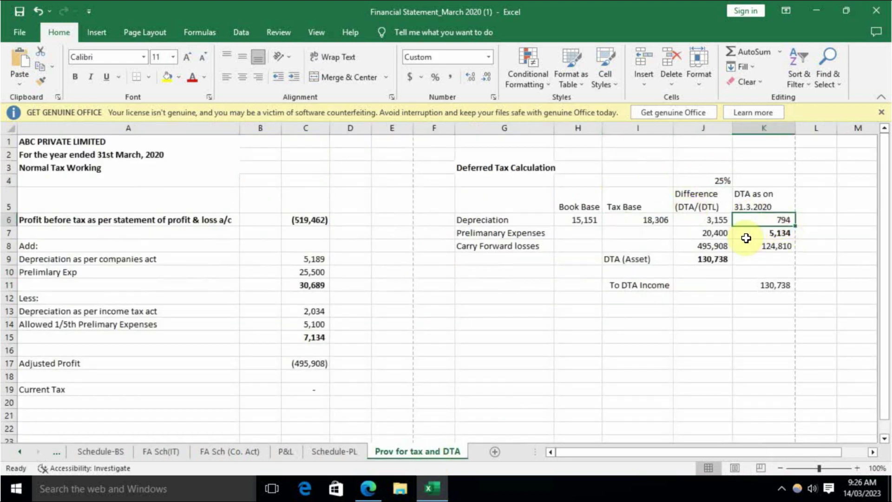
click(773, 293)
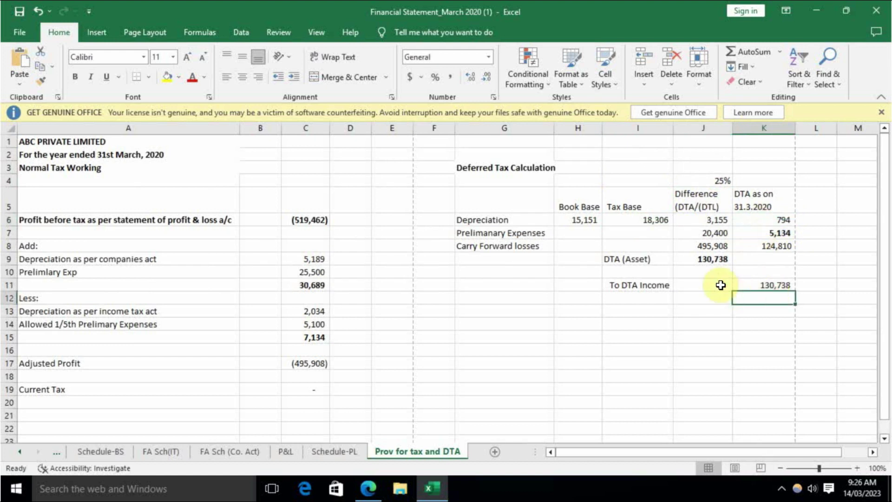
click(633, 259)
click(783, 221)
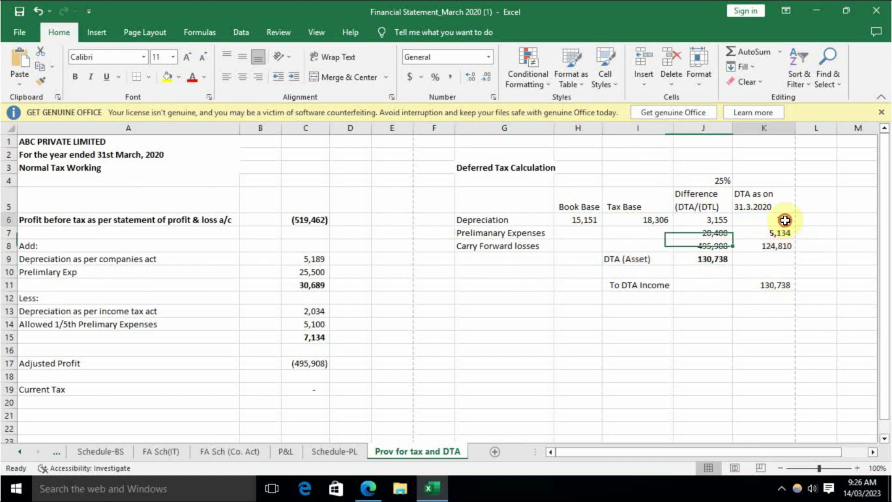
click(719, 221)
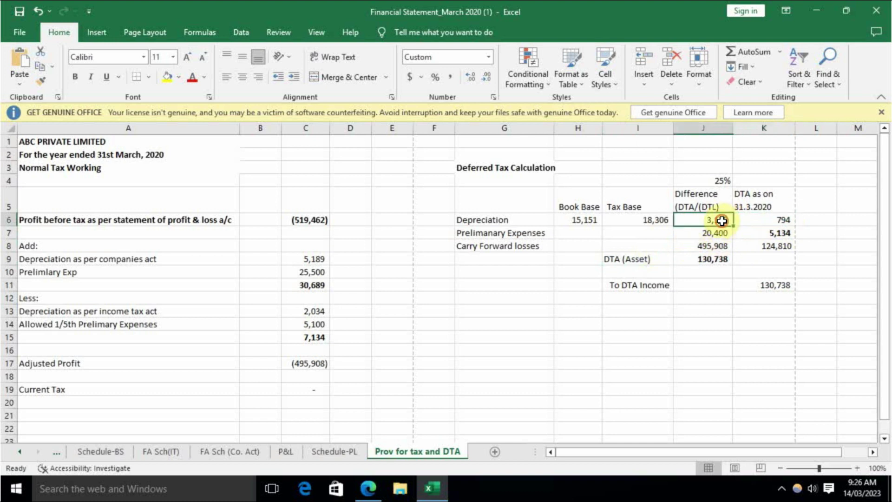
Compare the DTA (Asset) total with the To DTA Income amount, and relate it back to the Depreciation difference
click(632, 259)
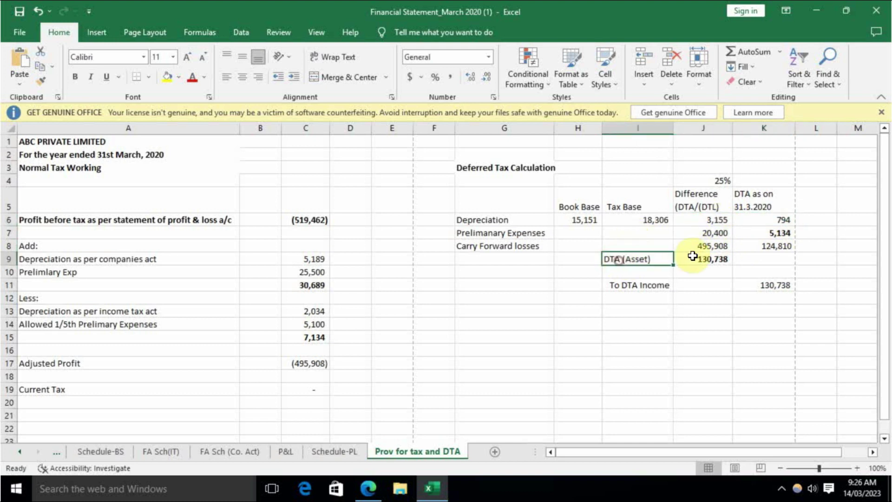
click(714, 265)
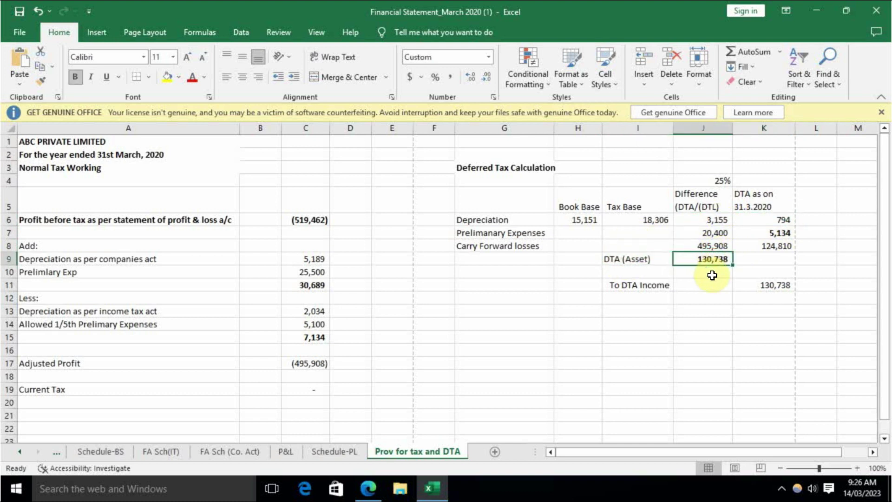
click(773, 285)
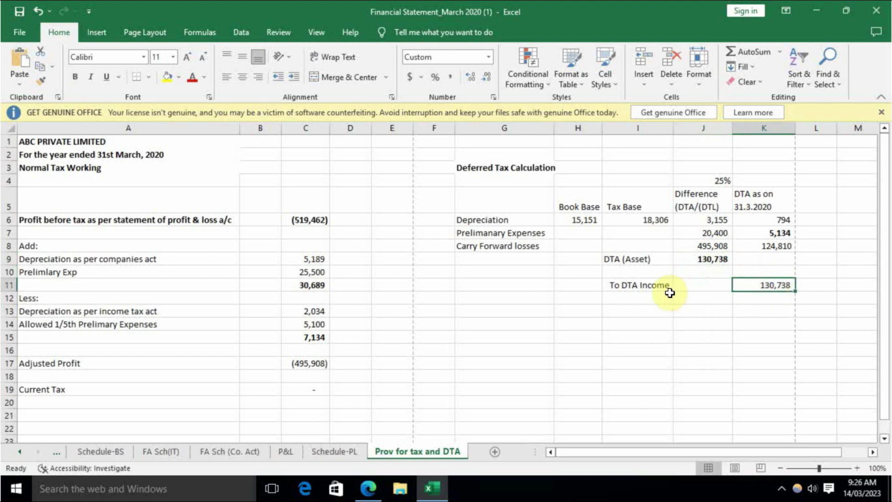
click(716, 221)
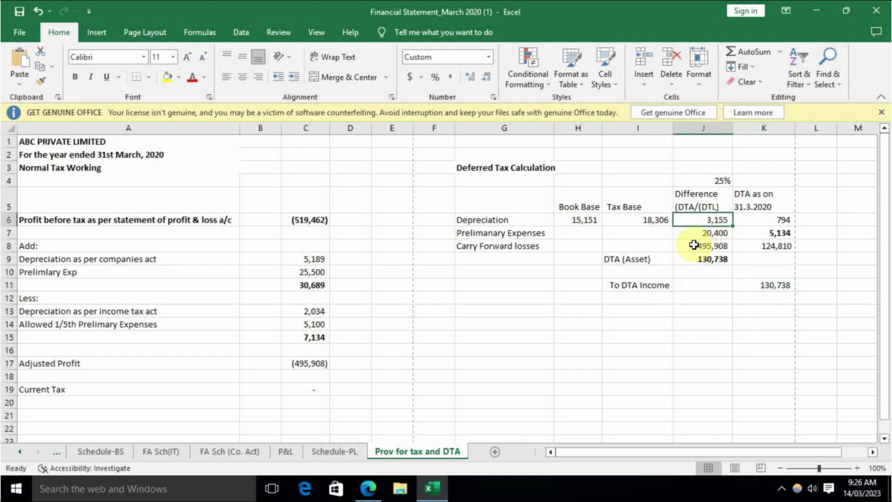
Follow the Prelimanary Expenses difference in the Deferred Tax Calculation to its DTA as on 31.3.2020, and inspect that DTA formula
click(478, 232)
click(711, 233)
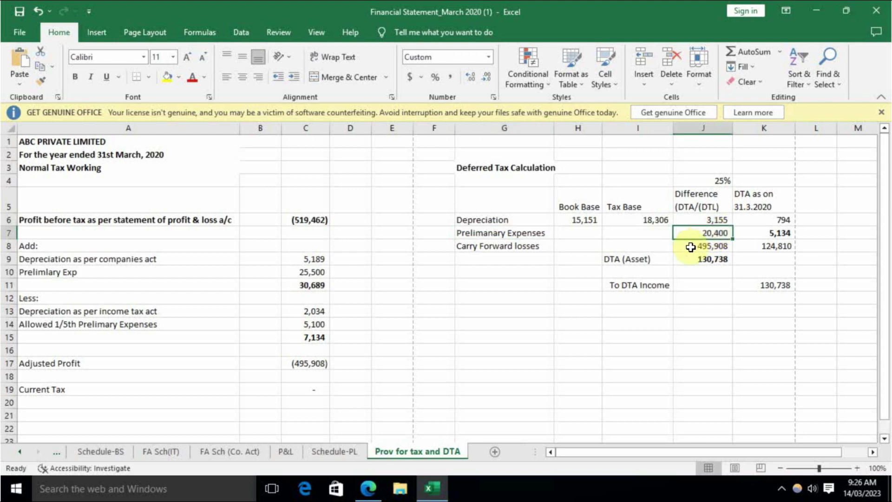
click(682, 250)
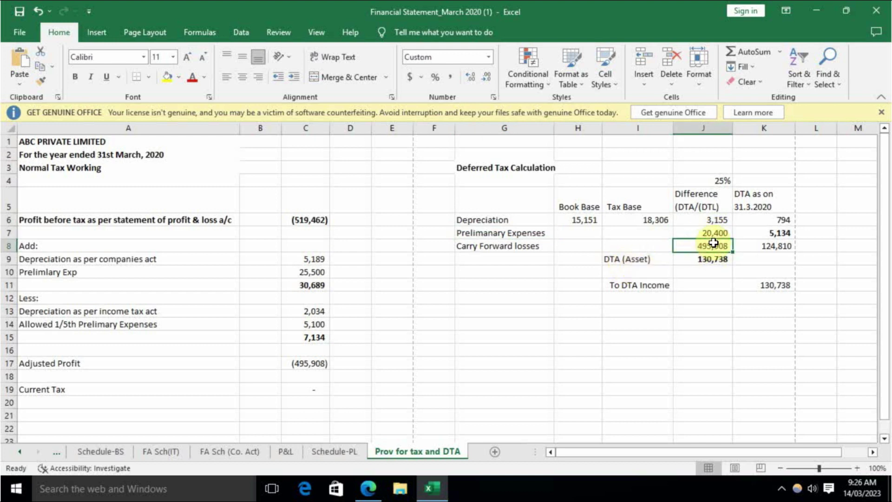
click(782, 233)
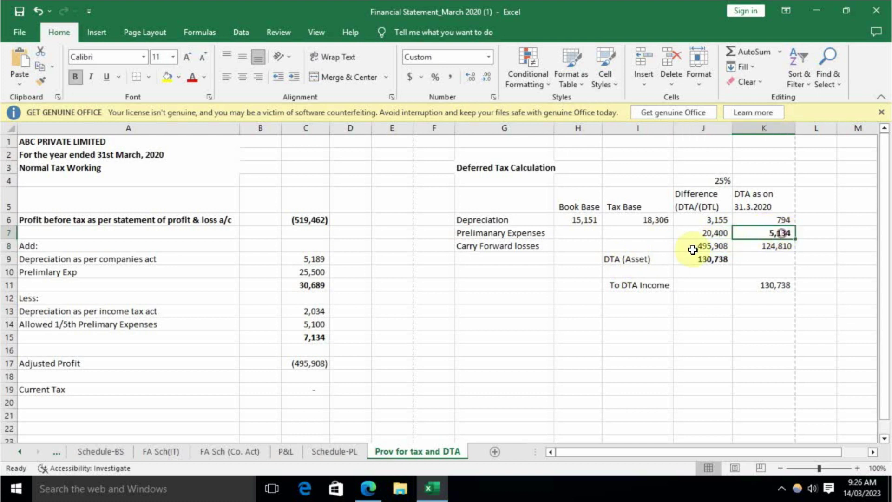
double_click(719, 235)
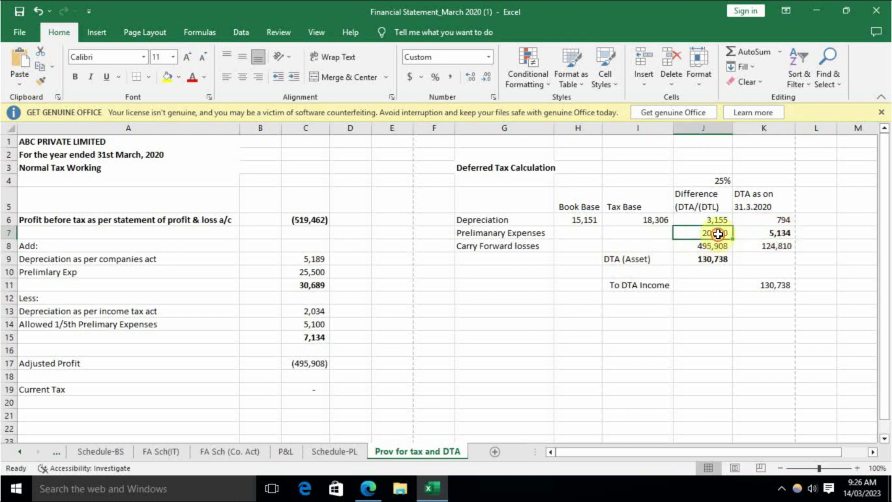
double_click(774, 234)
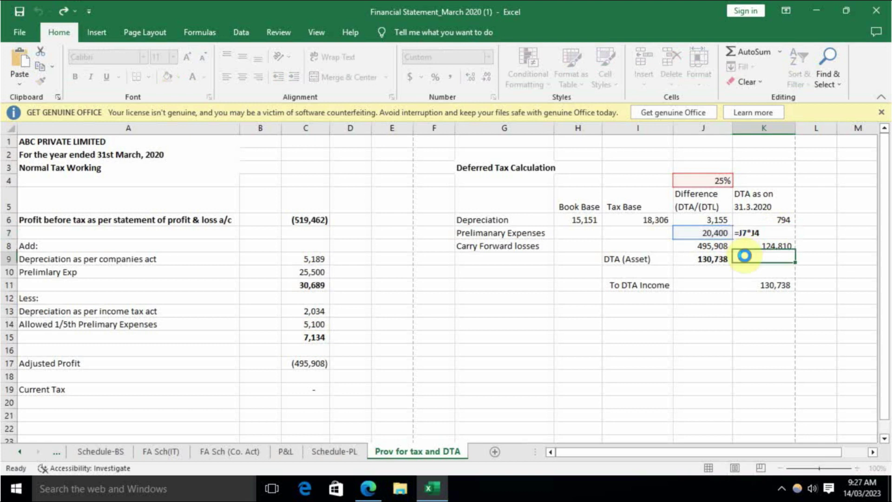
key(Escape)
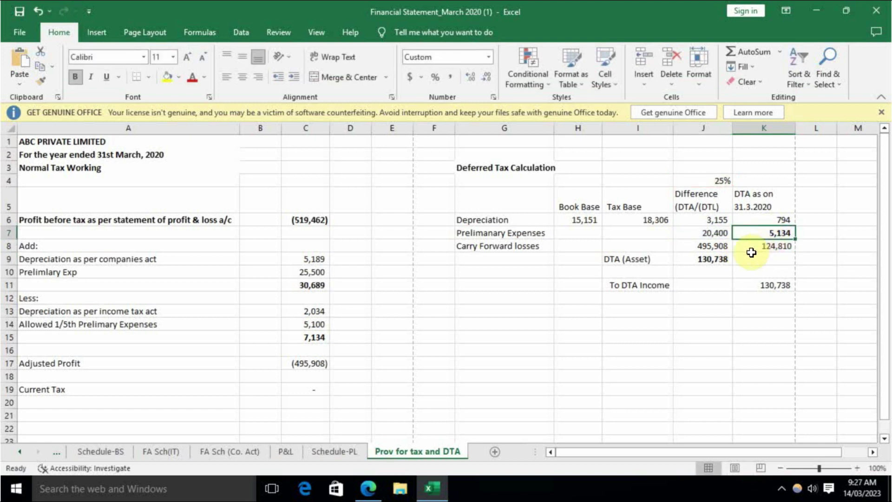
Inspect how the Carry Forward losses difference produces its DTA as on 31.3.2020, and relate it to the To DTA Income amount
click(711, 246)
double_click(777, 246)
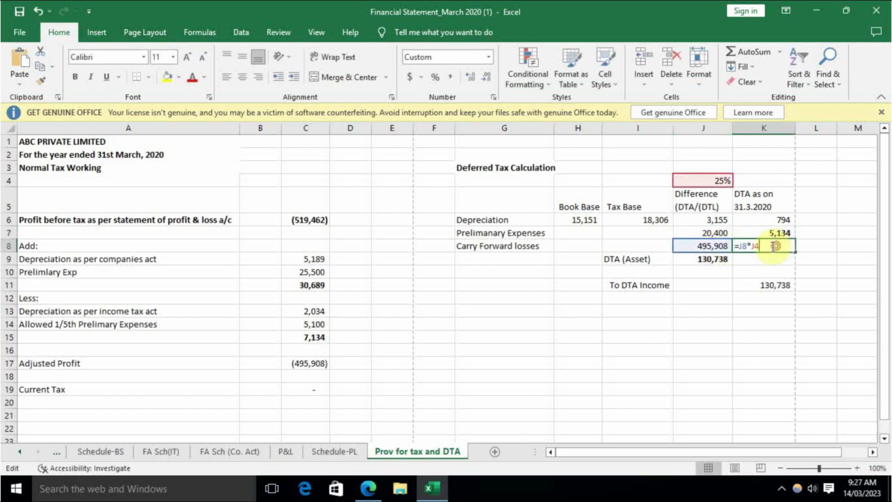
key(Return)
click(721, 247)
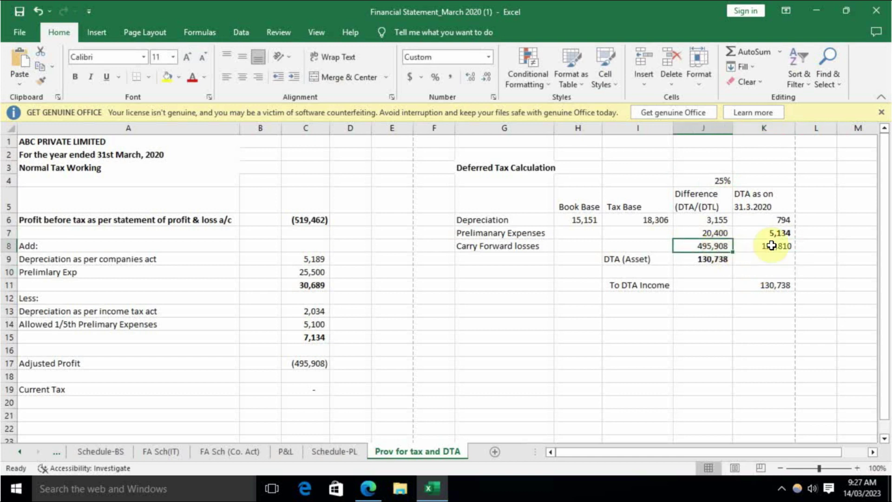
click(776, 284)
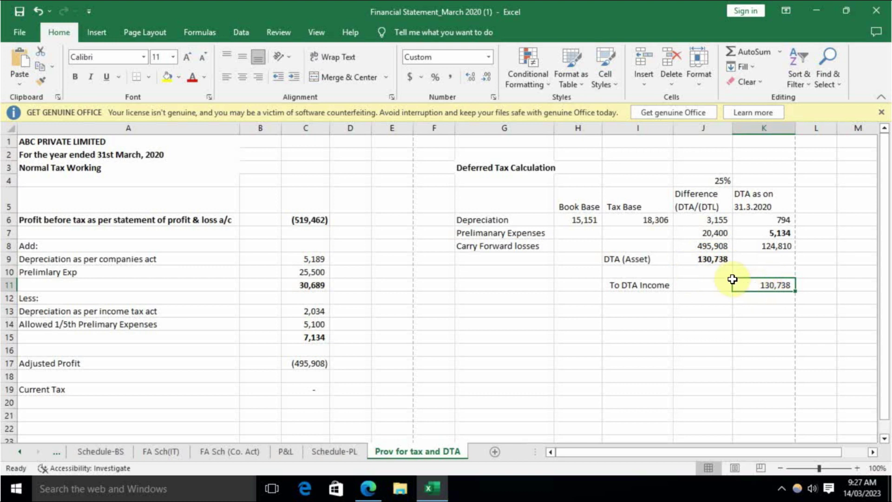
Trace the profit before tax behind the Carry Forward losses to Profit /(Loss) before Tax on the P&L sheet, and return to the tax working
click(489, 245)
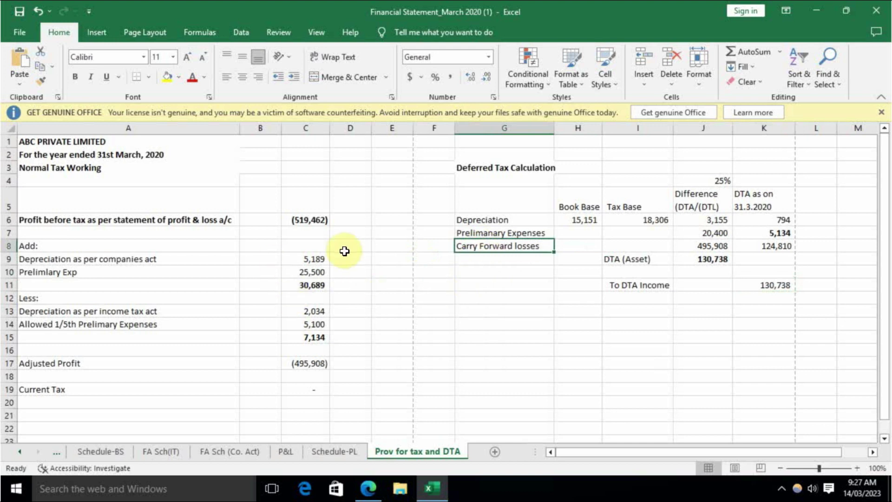
click(53, 221)
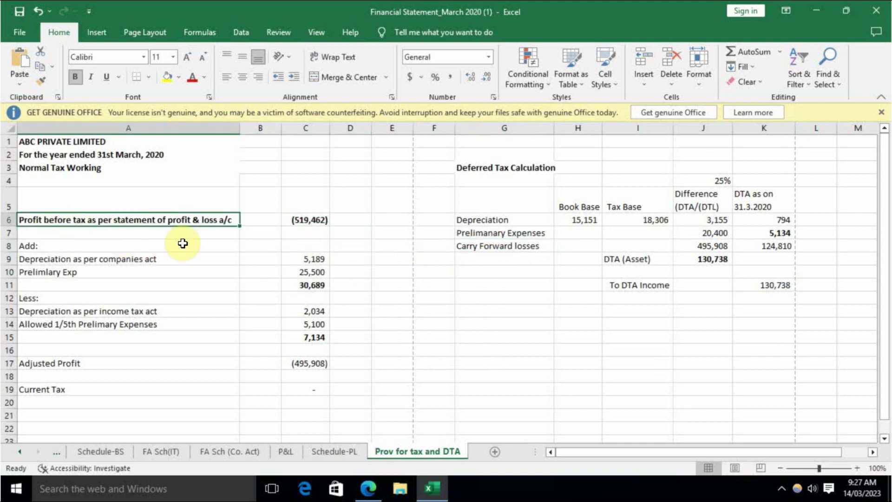
click(309, 221)
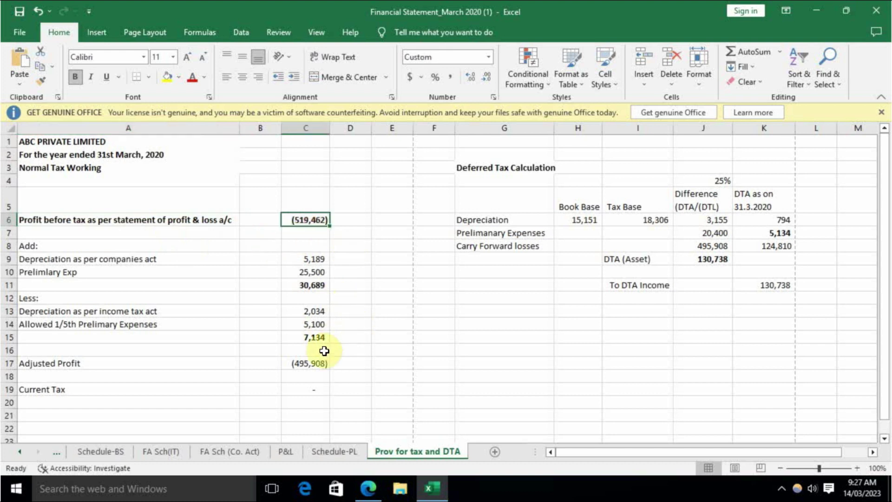
click(287, 451)
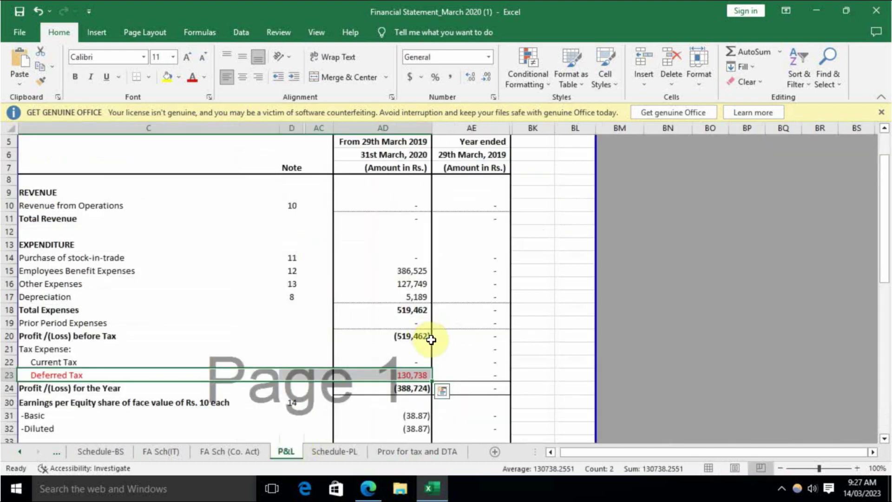
click(462, 355)
click(414, 338)
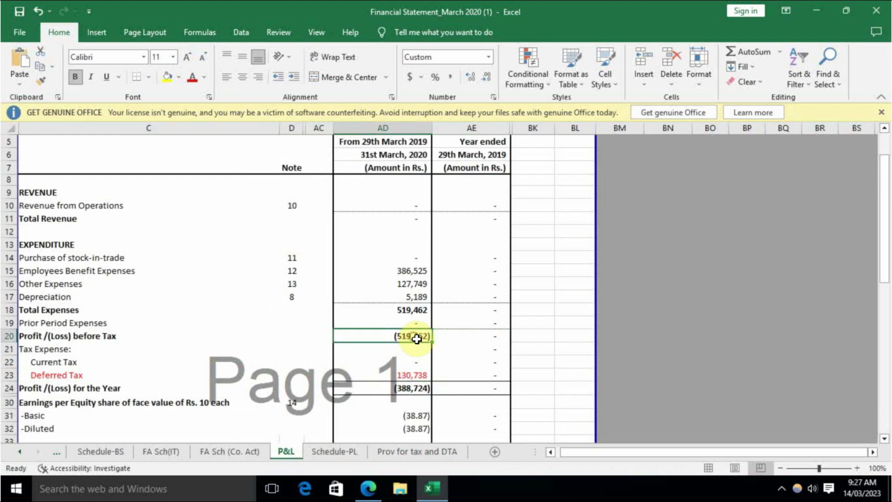
click(415, 375)
click(413, 337)
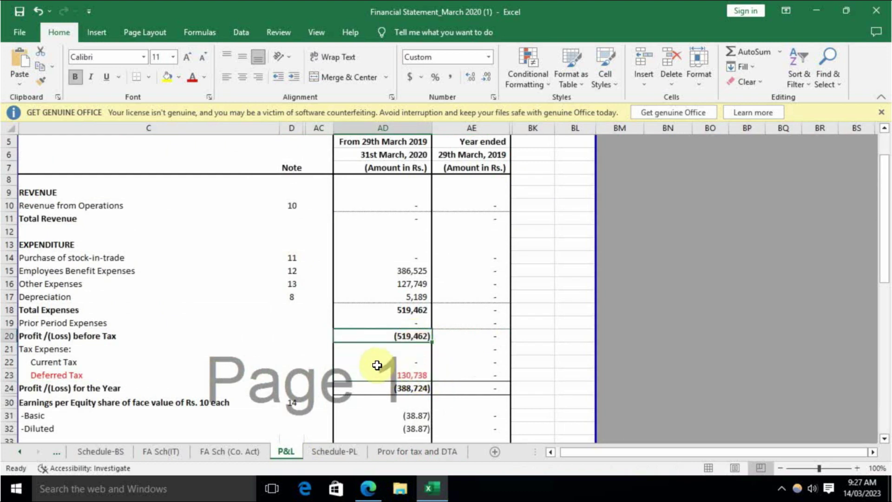
click(403, 450)
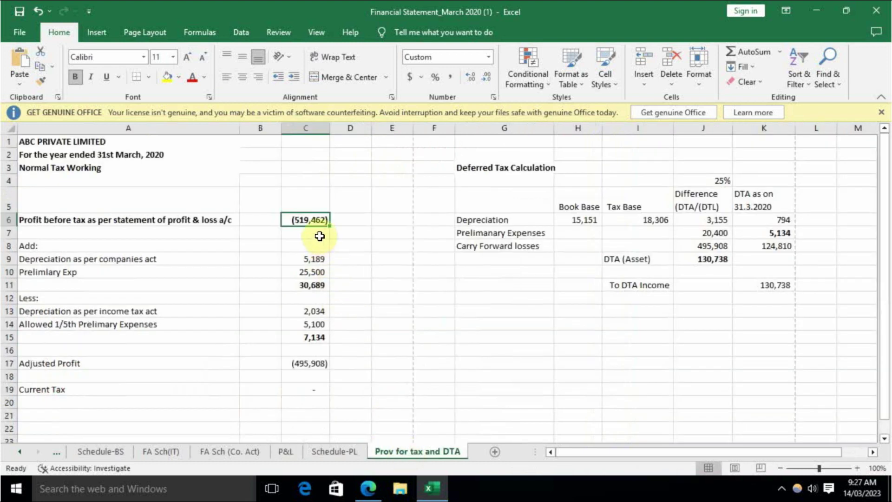
Review the depreciation and preliminary expense amounts added back and deducted in the Normal Tax Working, through to the deductions total
click(312, 259)
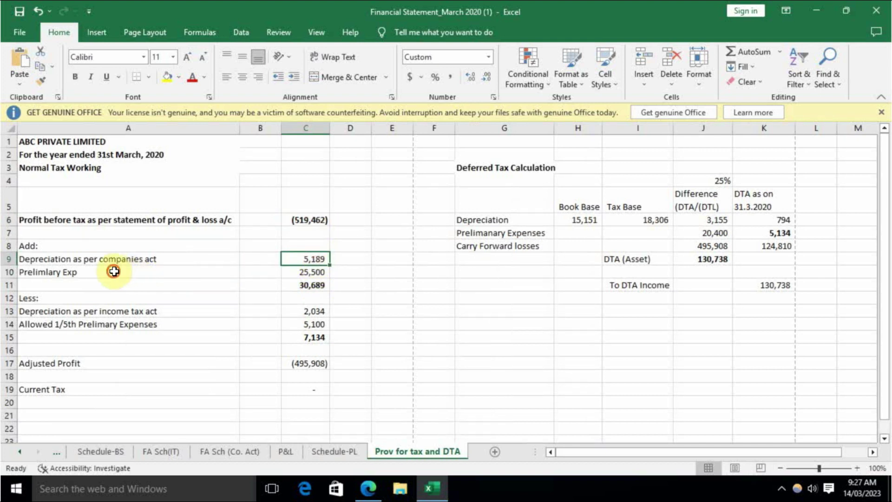
click(212, 275)
click(310, 272)
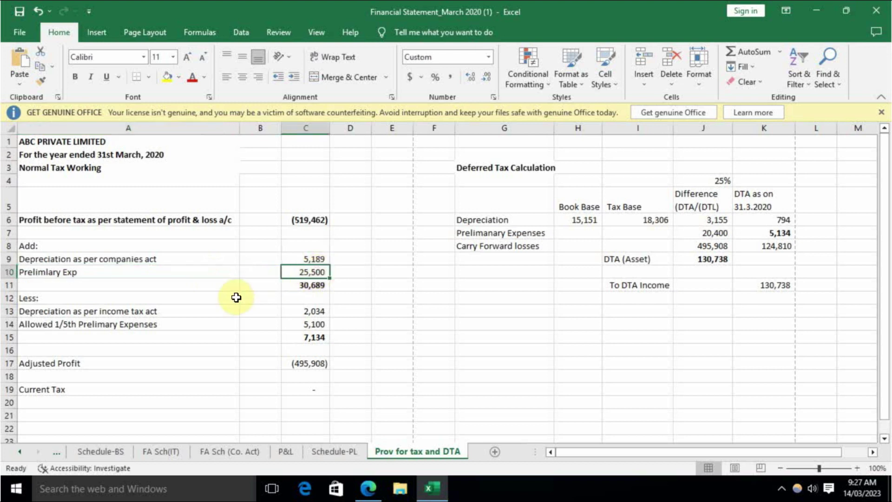
click(320, 324)
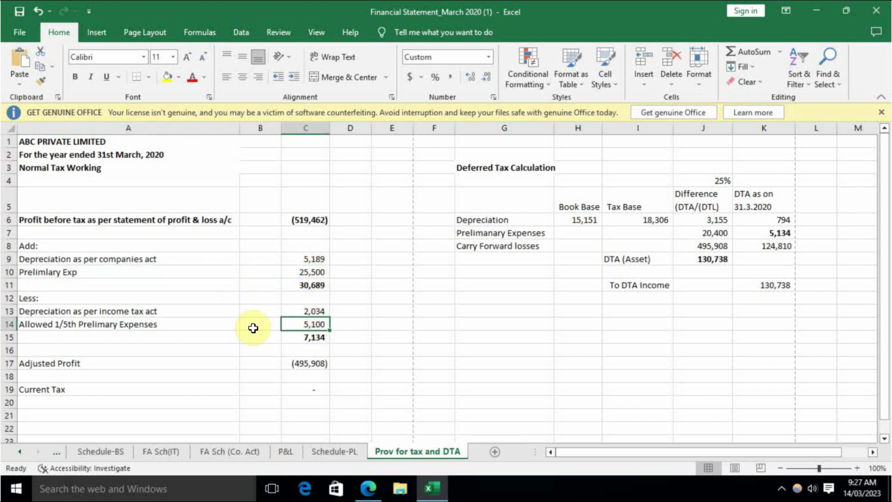
click(313, 312)
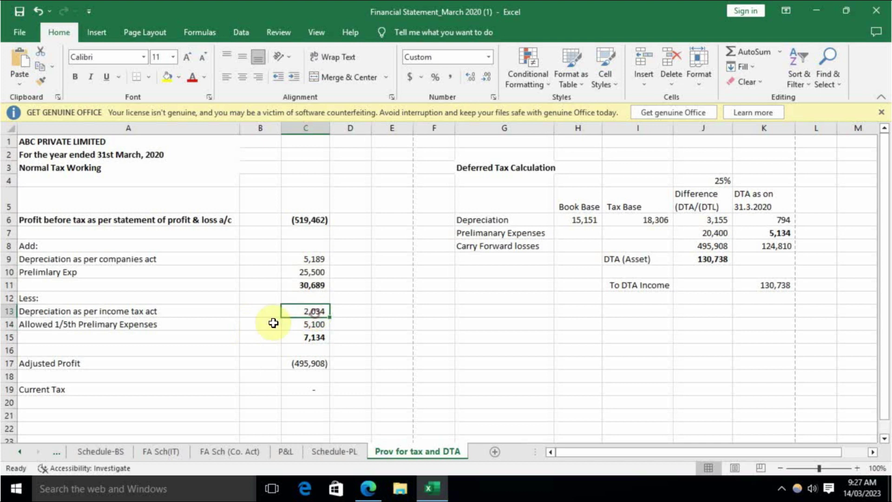
click(319, 323)
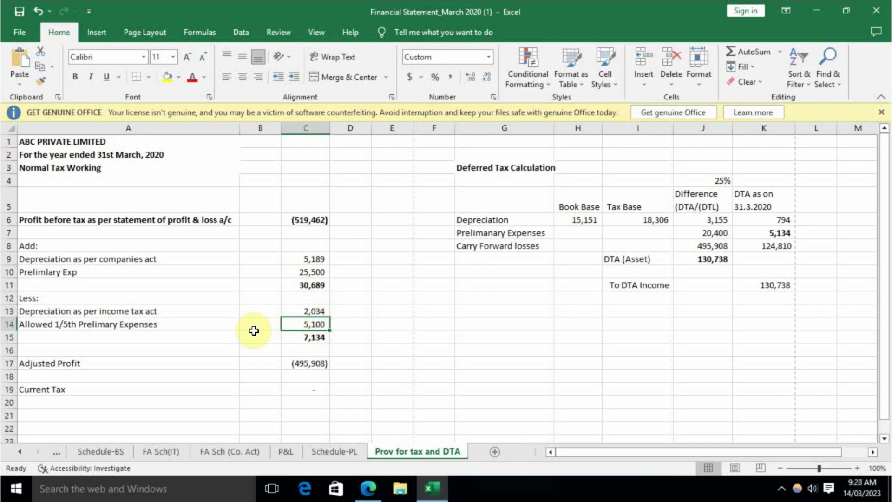
click(323, 339)
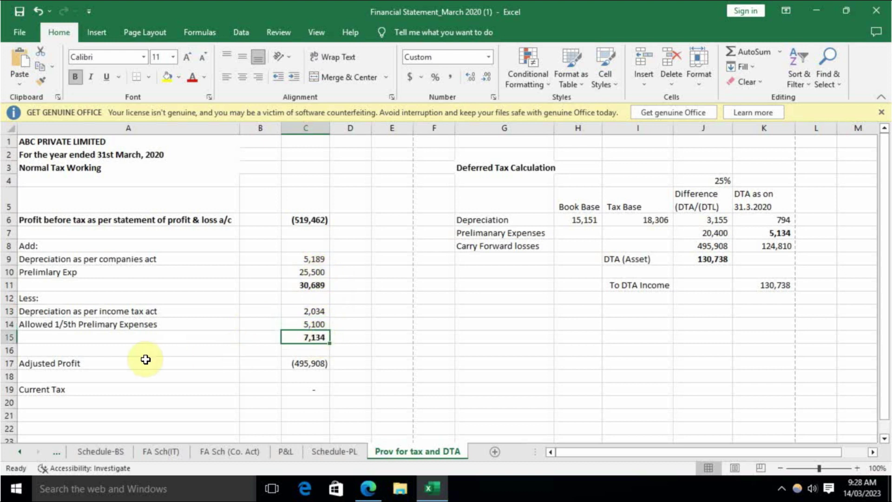
Trace the Adjusted Profit in the Normal Tax Working to the Carry Forward losses difference and its DTA as on 31.3.2020
click(111, 364)
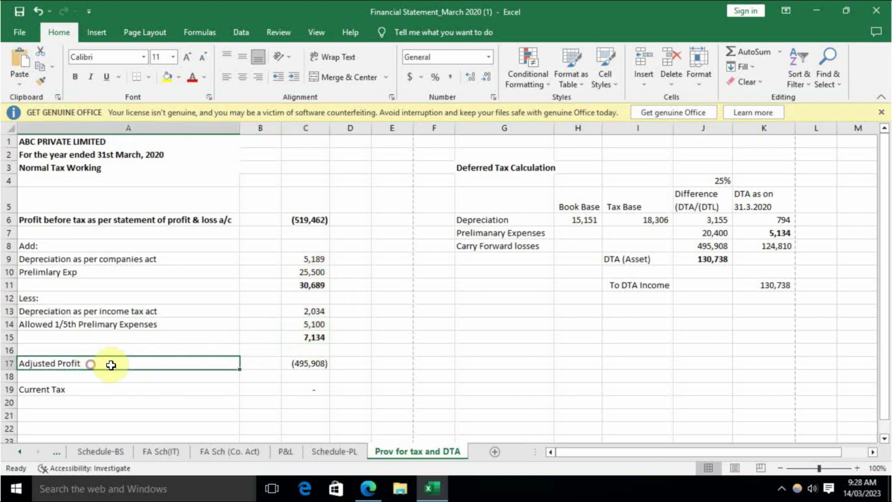
click(317, 363)
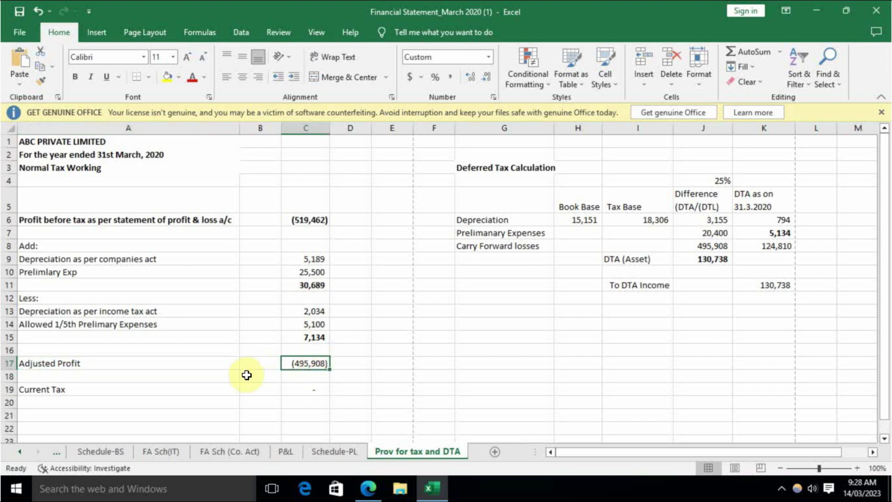
click(712, 248)
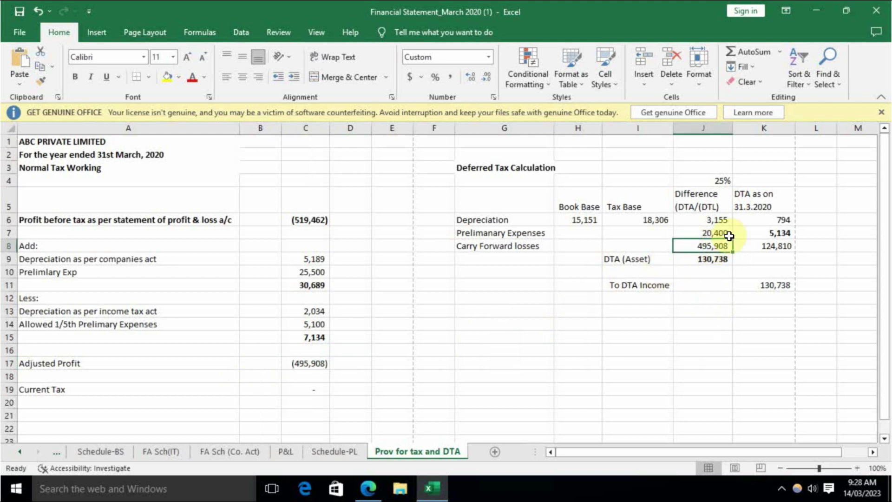
click(775, 243)
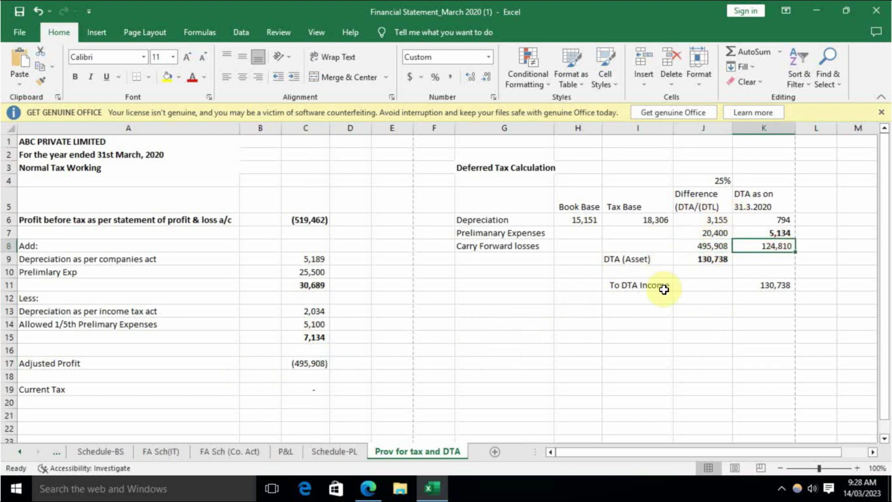
Compare the three DTA as on 31.3.2020 amounts with the To DTA Income and DTA (Asset) totals
drag(783, 219, 778, 242)
click(769, 285)
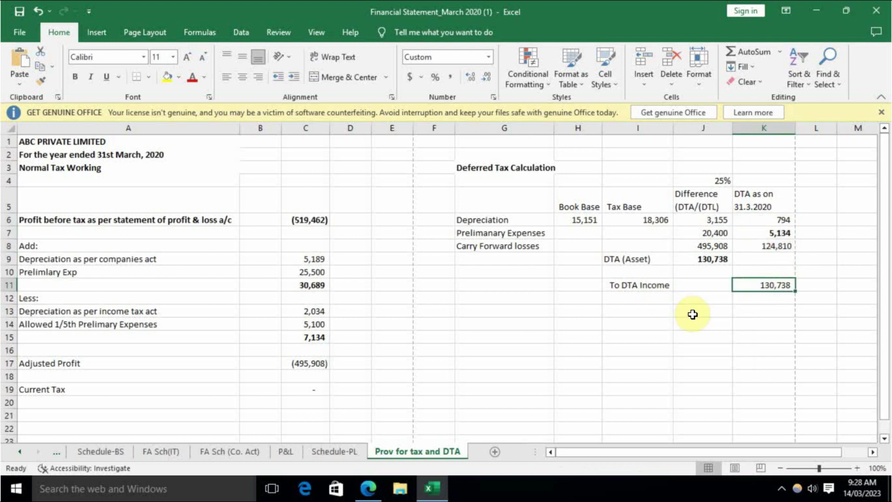
click(707, 259)
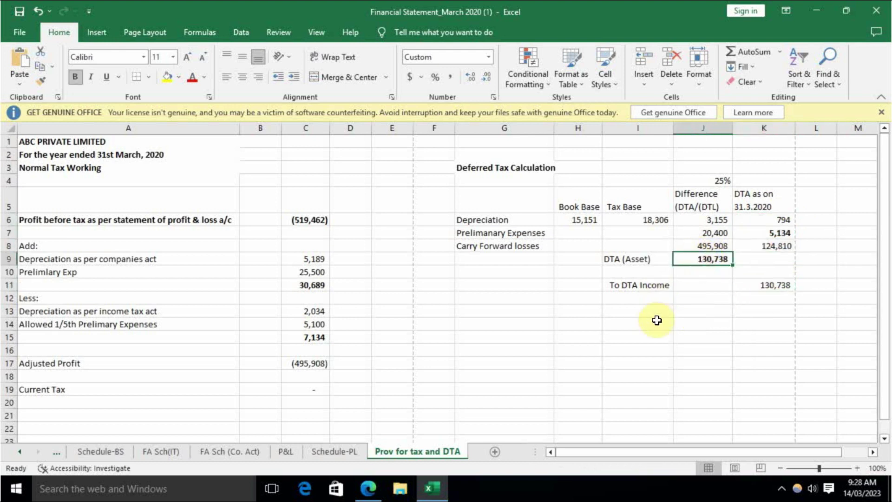
click(767, 288)
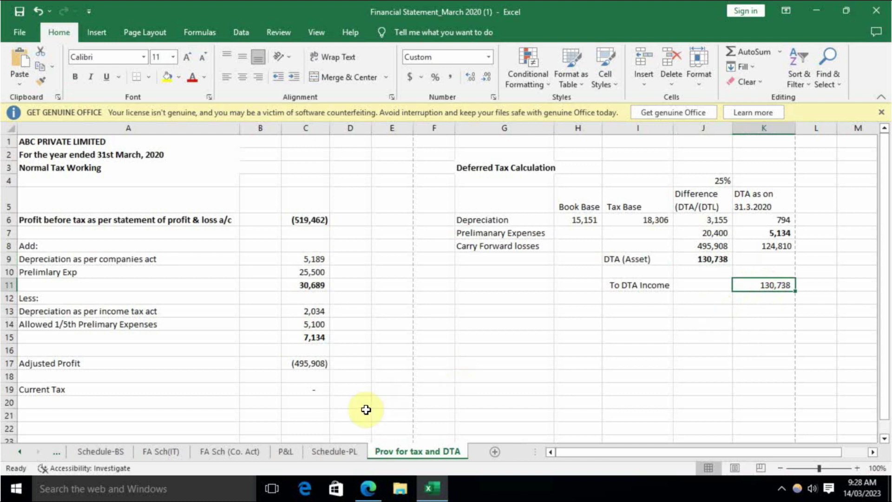
Trace the DTA income to Deferred Tax on the P&L sheet, and relate it to the profit/(loss) before tax and for the year
click(287, 451)
click(424, 374)
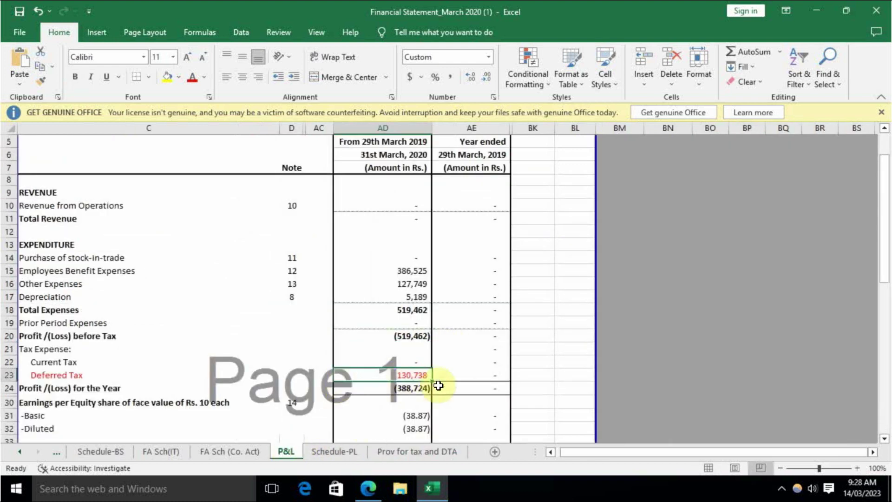
click(402, 337)
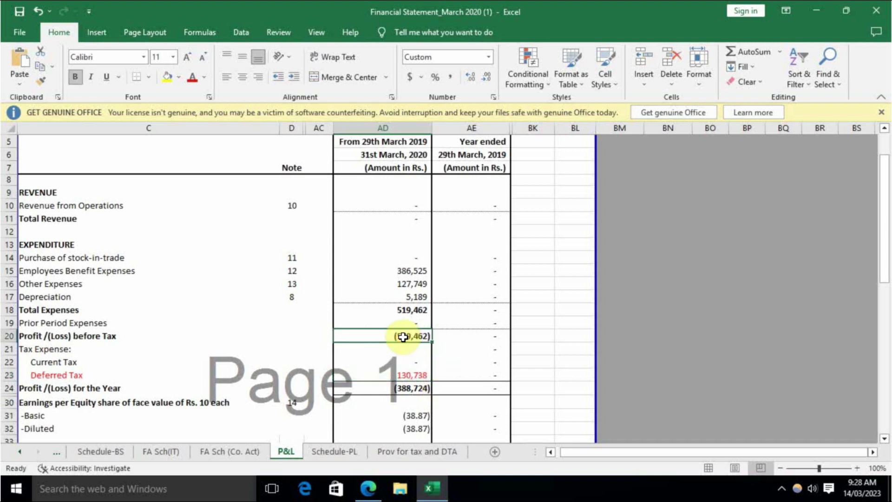
click(422, 374)
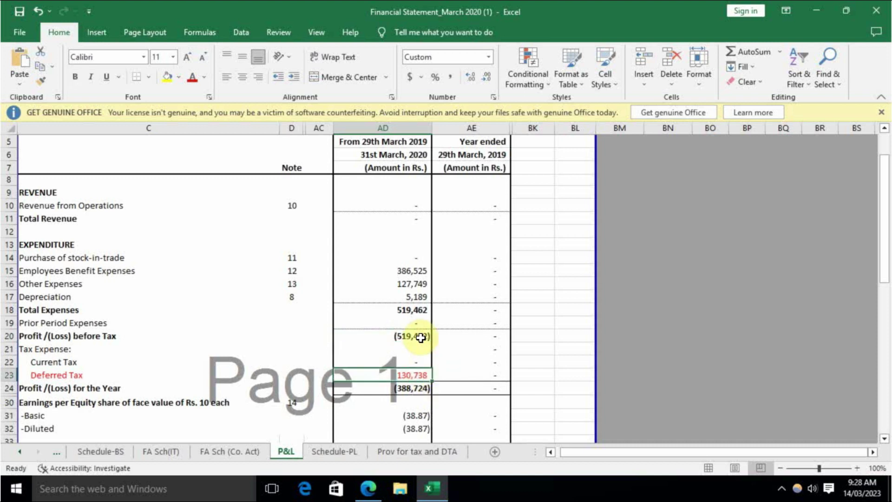
click(414, 388)
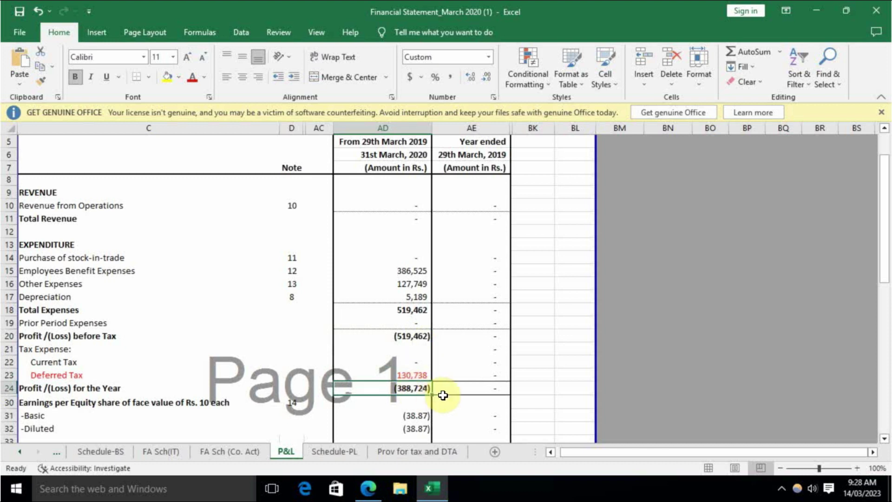
click(424, 374)
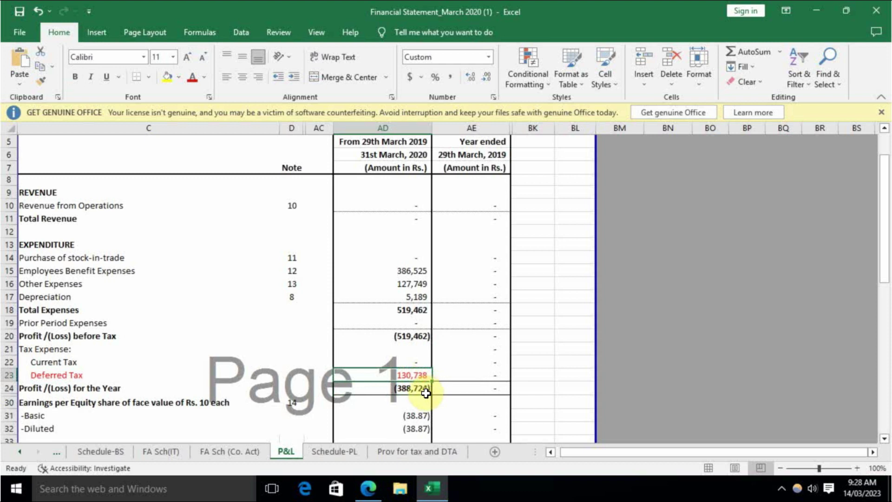
Check the profit/(loss) in the Reserve and Surplus note of Schedule-BS and the Deferred Tax Assets (Net) amount on the Balance sheet
click(114, 451)
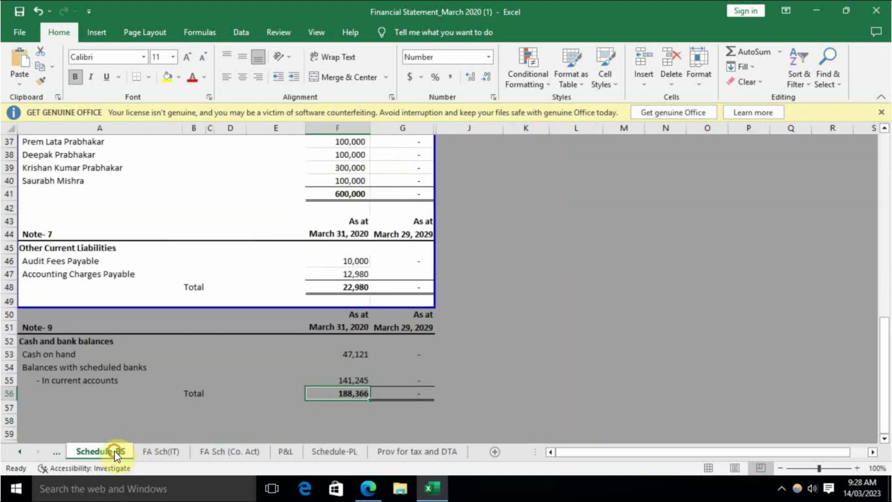
scroll(347, 333, up, 3)
scroll(347, 333, up, 6)
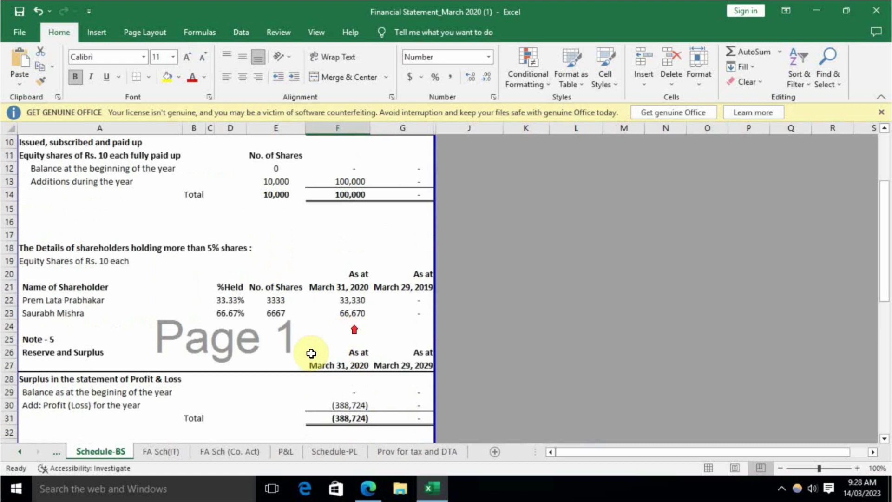
click(26, 452)
click(93, 451)
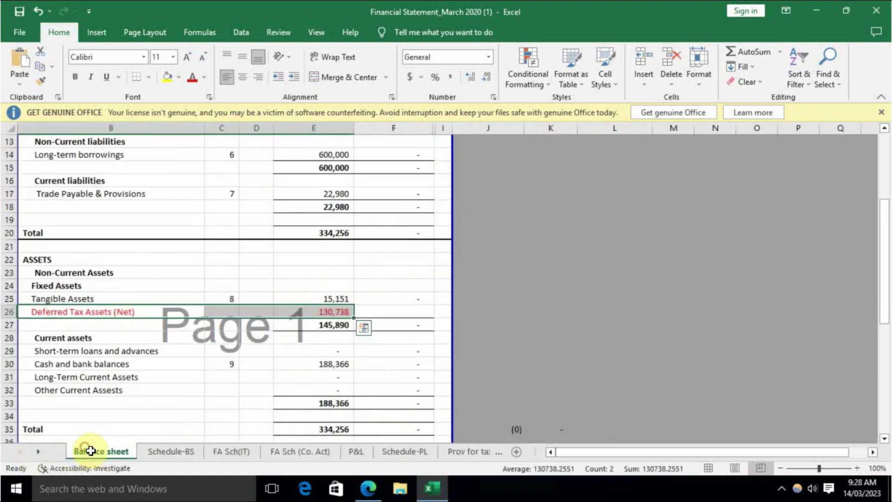
click(231, 401)
click(68, 312)
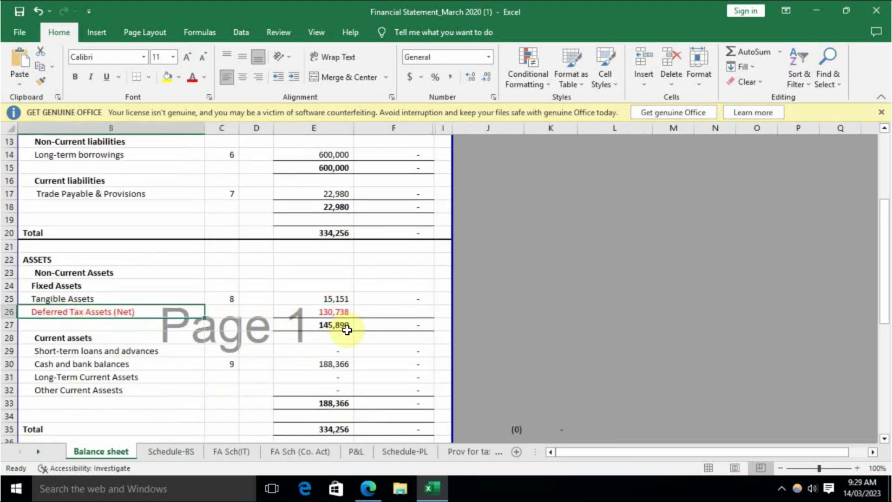
click(343, 311)
Compare the To DTA Income amount in the Deferred Tax Calculation with Deferred Tax Assets (Net) on the Balance sheet
click(470, 451)
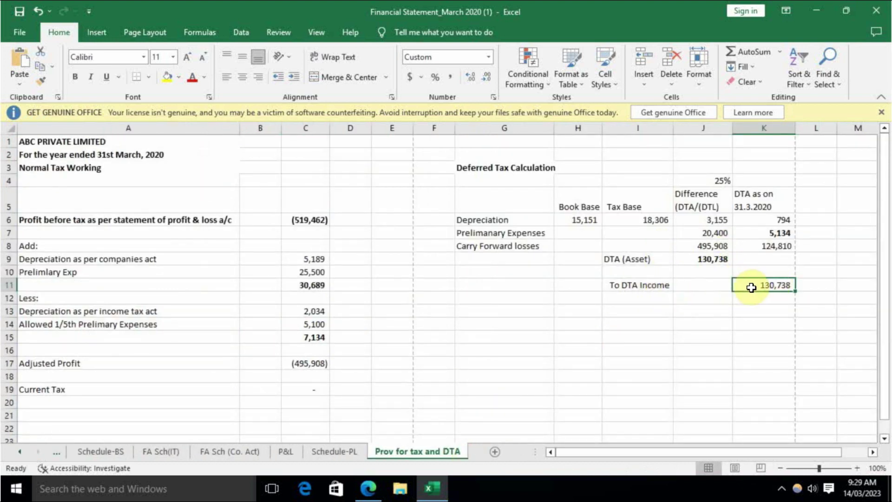
click(98, 453)
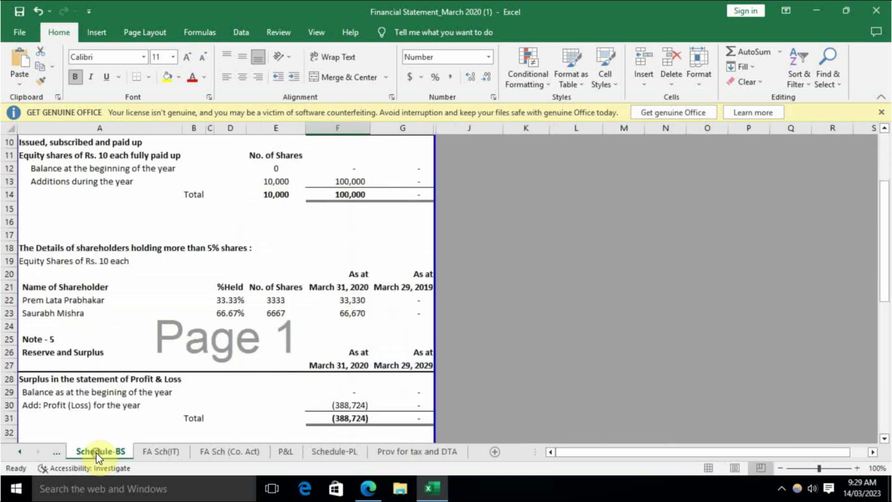
click(26, 453)
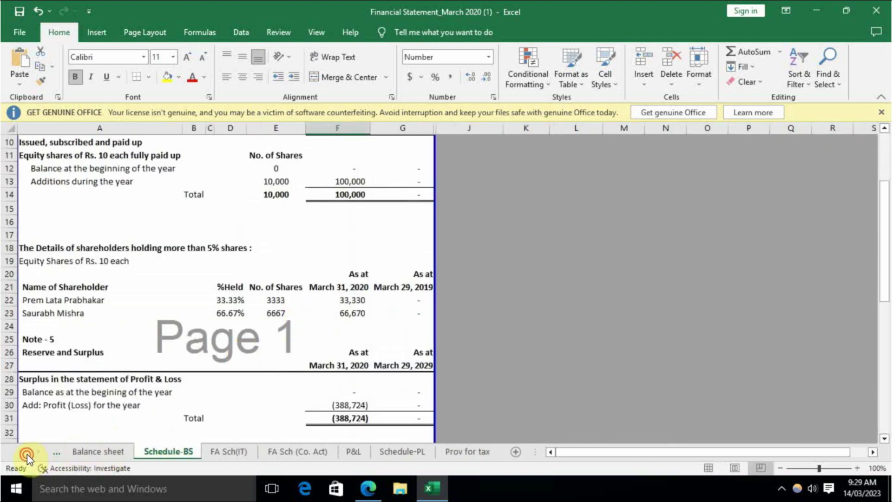
click(90, 452)
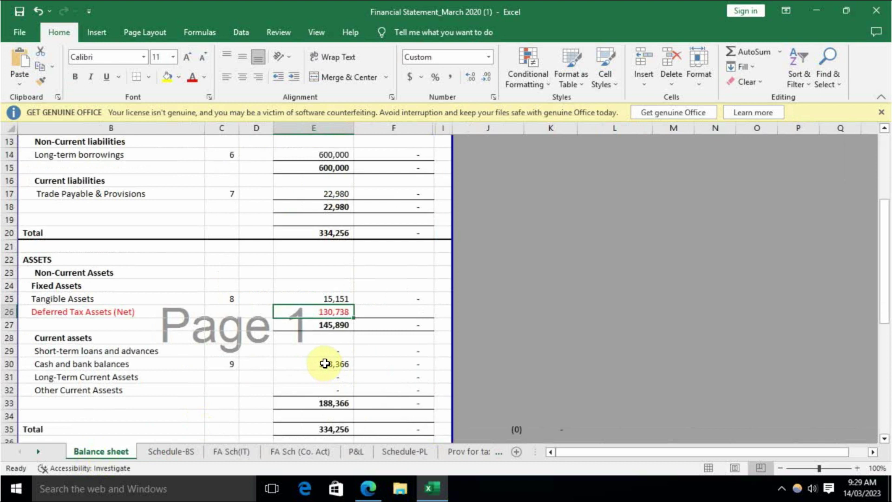
click(460, 449)
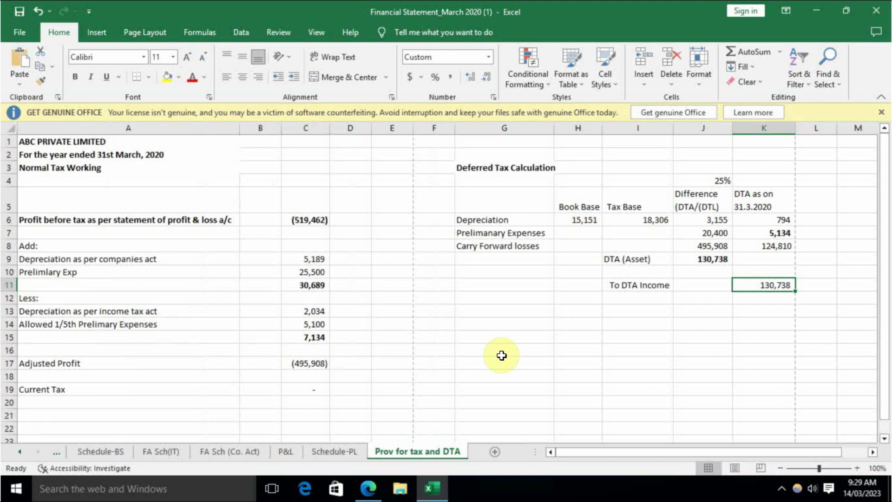
Inspect the formula behind the Basic earnings per equity share on the P&L sheet, relating it to the Profit/(Loss) for the Year
click(284, 452)
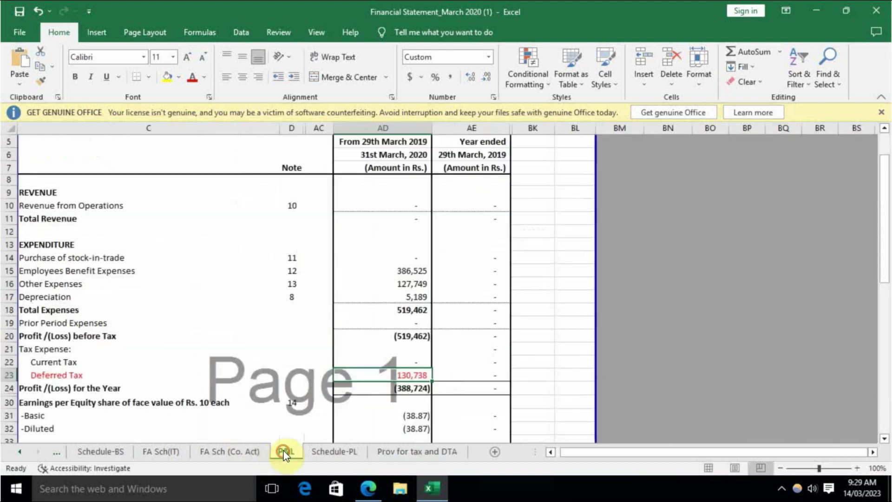
scroll(357, 369, down, 3)
click(412, 301)
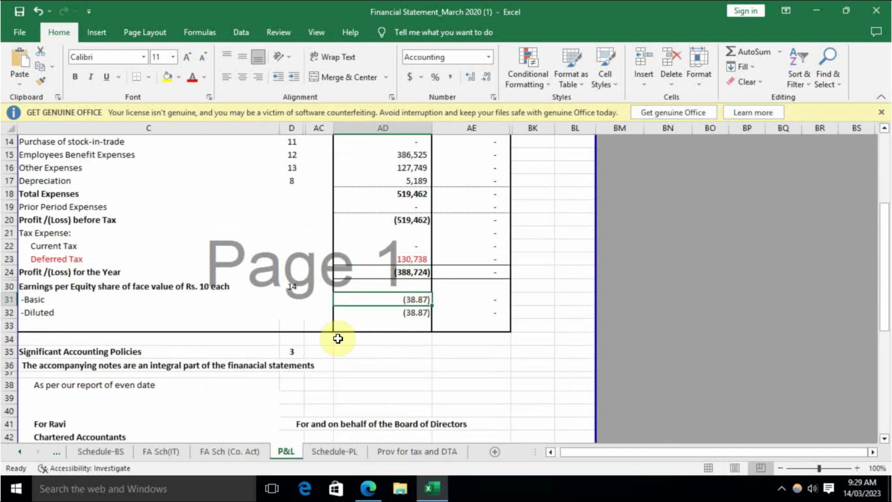
double_click(422, 300)
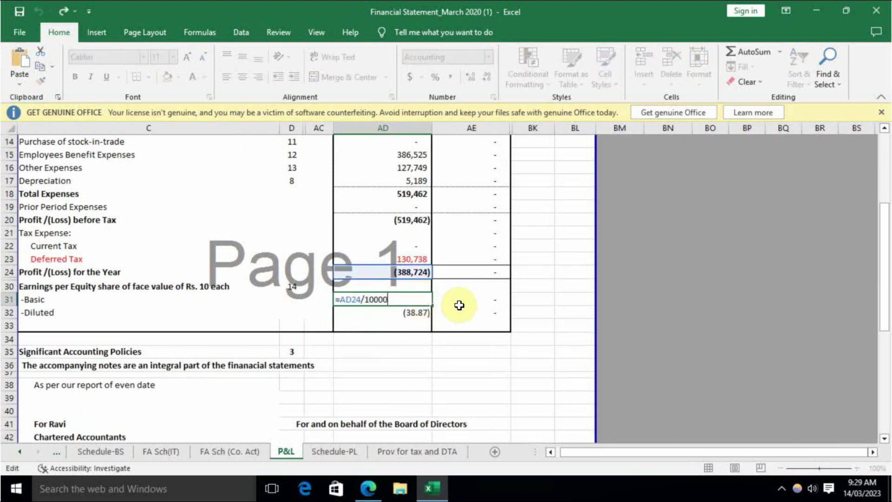
scroll(459, 305, up, 2)
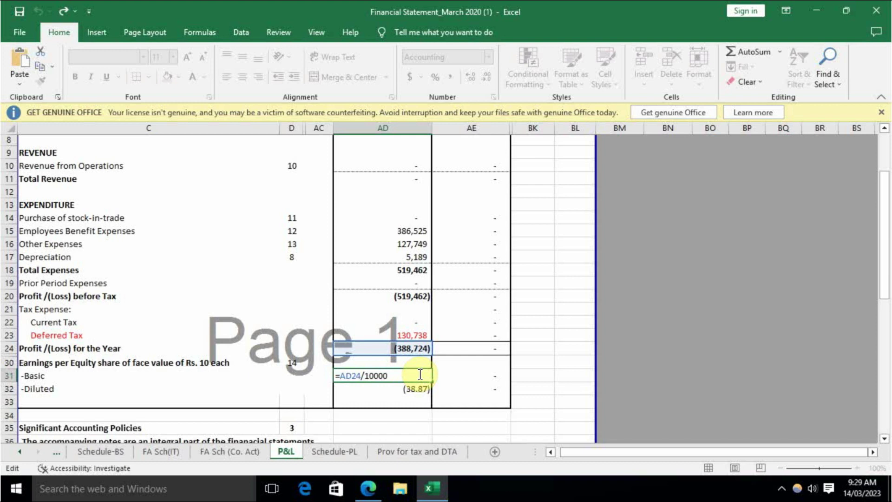
click(456, 378)
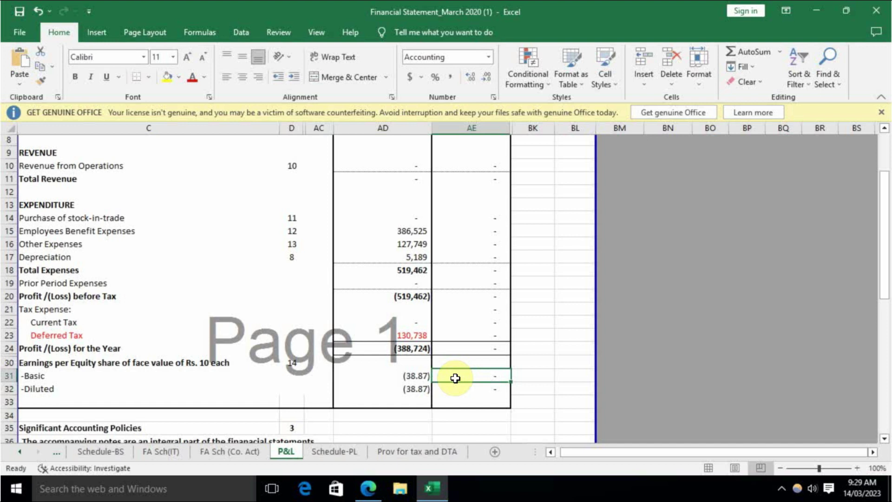
Review the signature block below the P&L statement, covering the Chartered Accountants' details and both directors' names and Din fields
scroll(455, 378, down, 5)
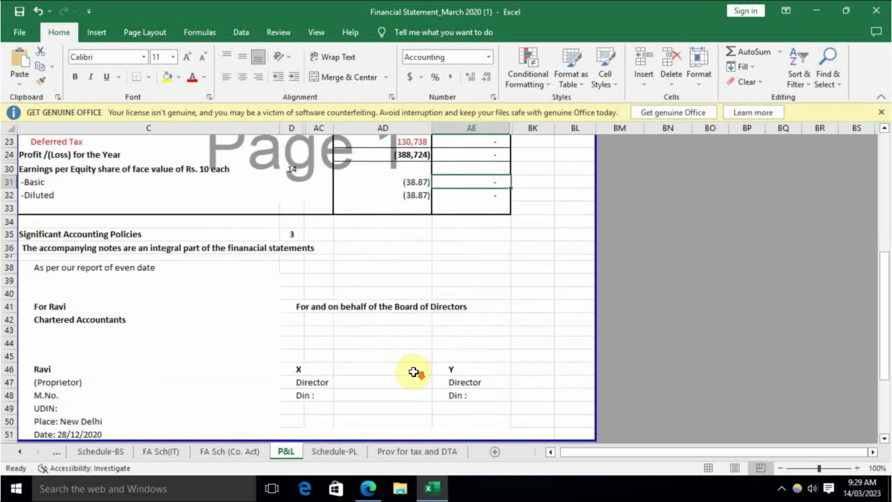
scroll(413, 372, down, 1)
drag(99, 240, 160, 295)
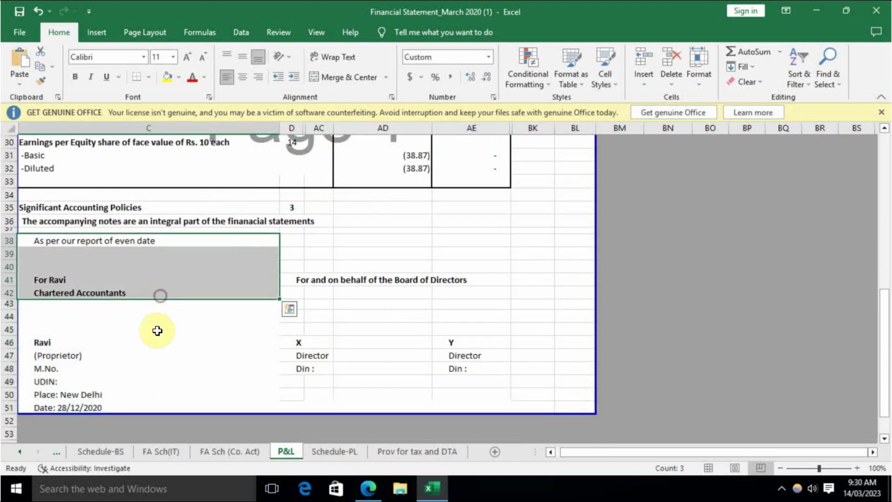
click(157, 331)
click(162, 372)
drag(301, 342, 456, 353)
click(363, 371)
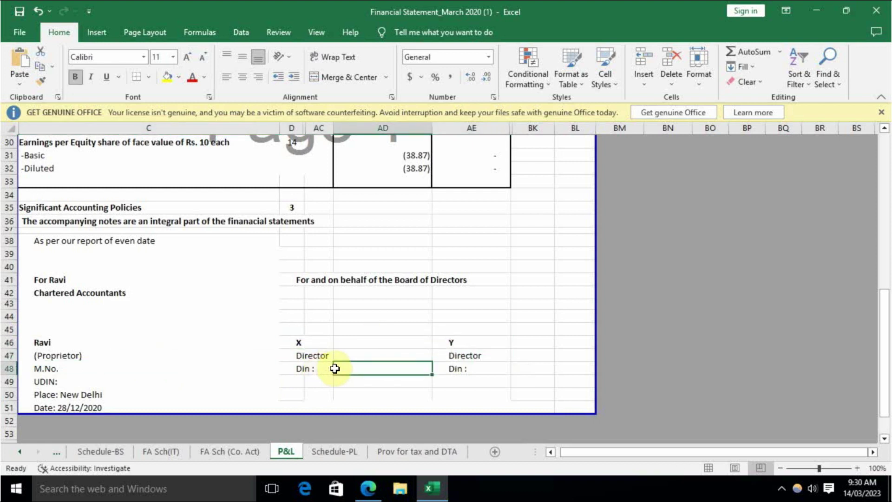
click(456, 366)
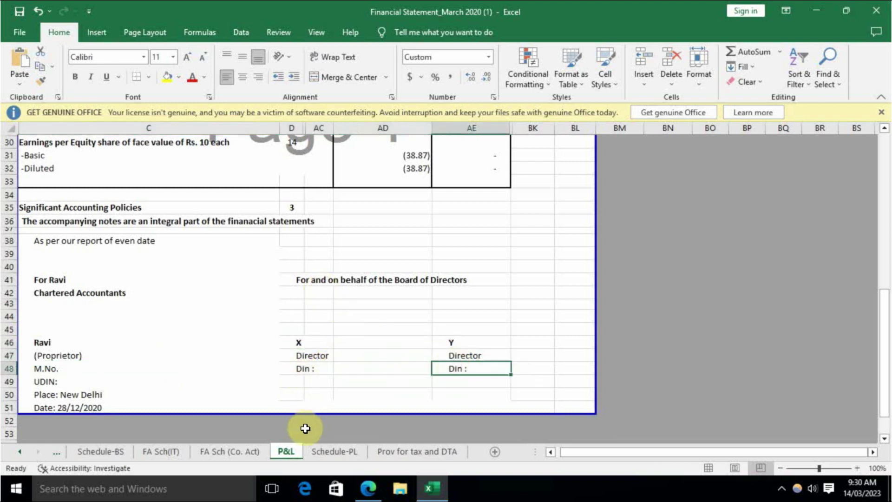
Revisit the expense notes on Schedule-PL and the tax workings on the Prov for tax and DTA sheet
click(338, 452)
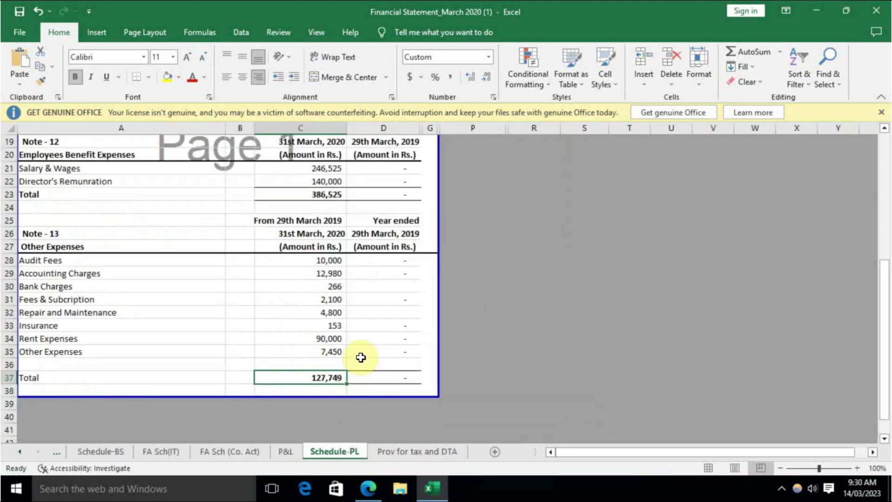
click(402, 451)
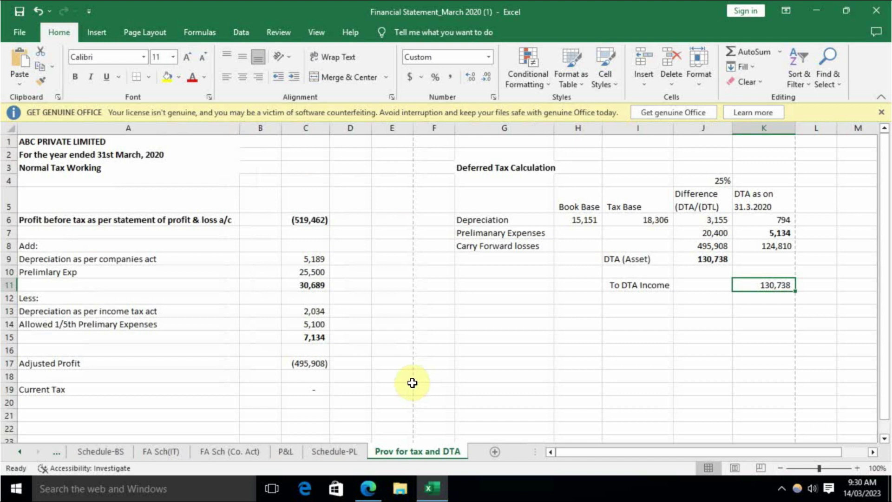
click(513, 336)
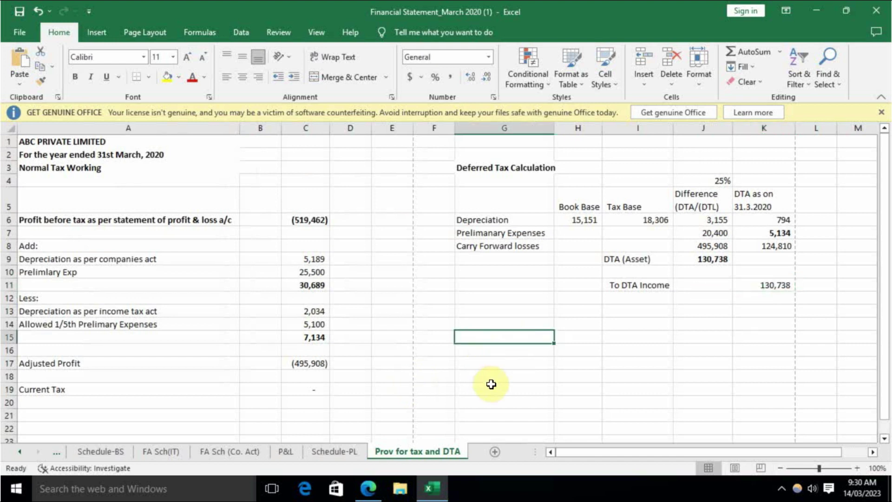